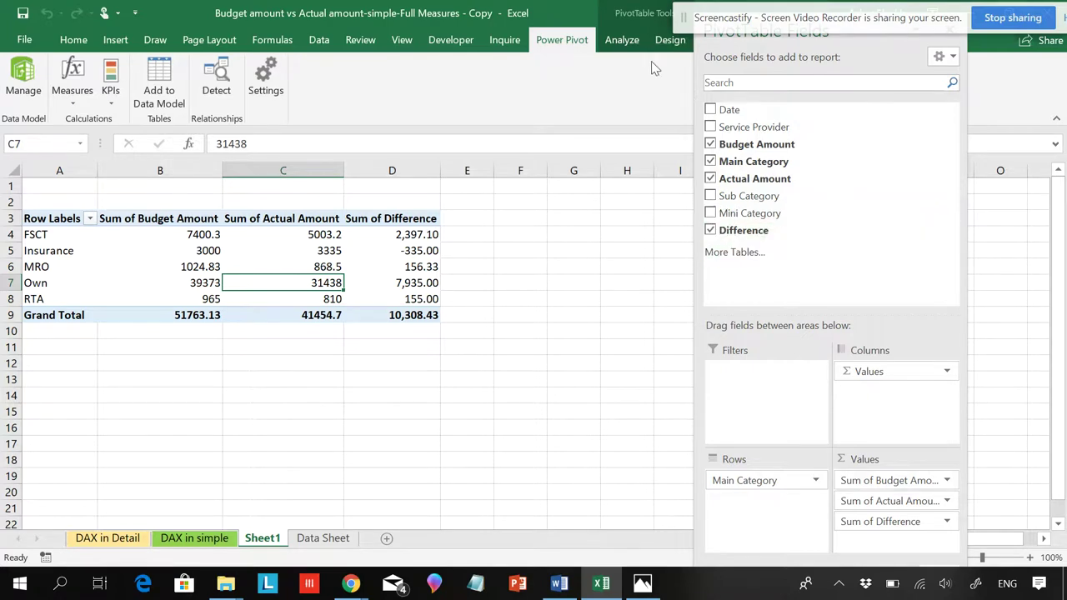
- Review the calculated field options for the Sheet1 PivotTable, then close them
{"action": "left_click", "coordinate": [623, 40]}
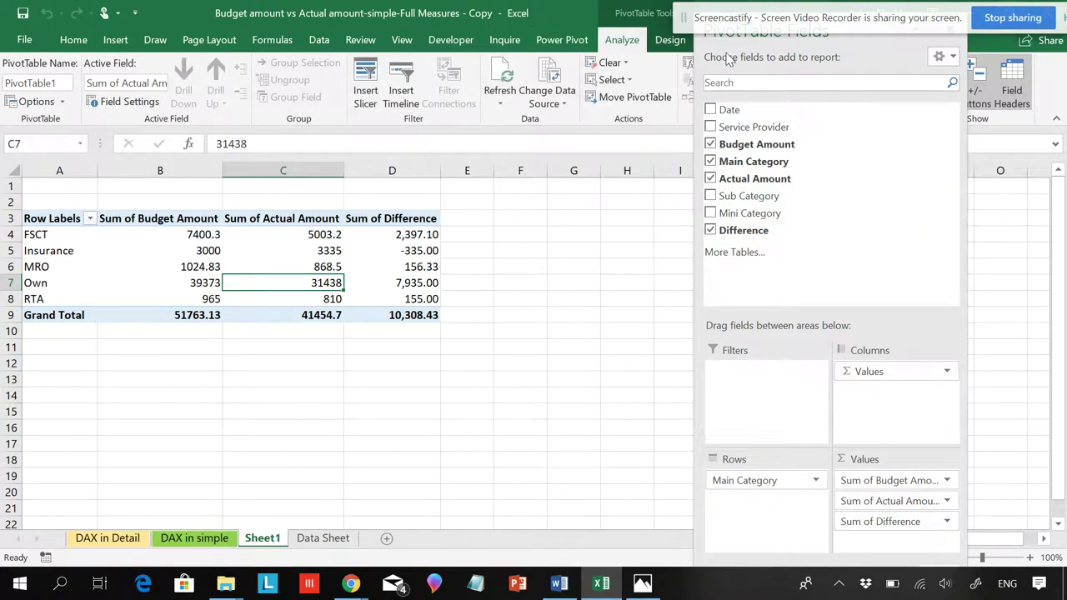
{"action": "left_click", "coordinate": [698, 70]}
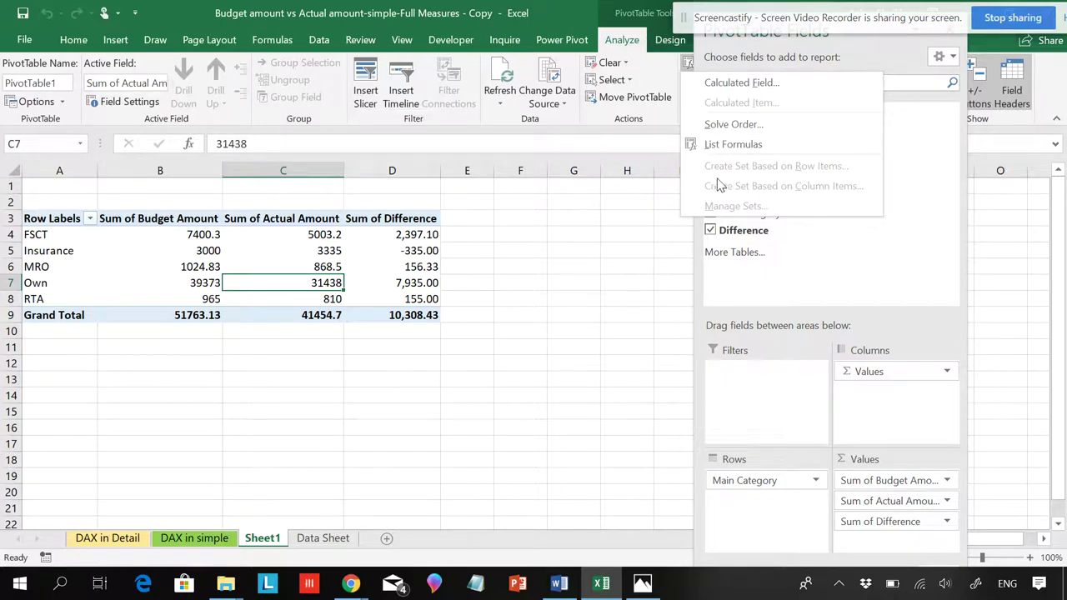
{"action": "left_click", "coordinate": [273, 281]}
- Switch to the Data Sheet, start a PivotTable from its data, then cancel
{"action": "left_click", "coordinate": [323, 538]}
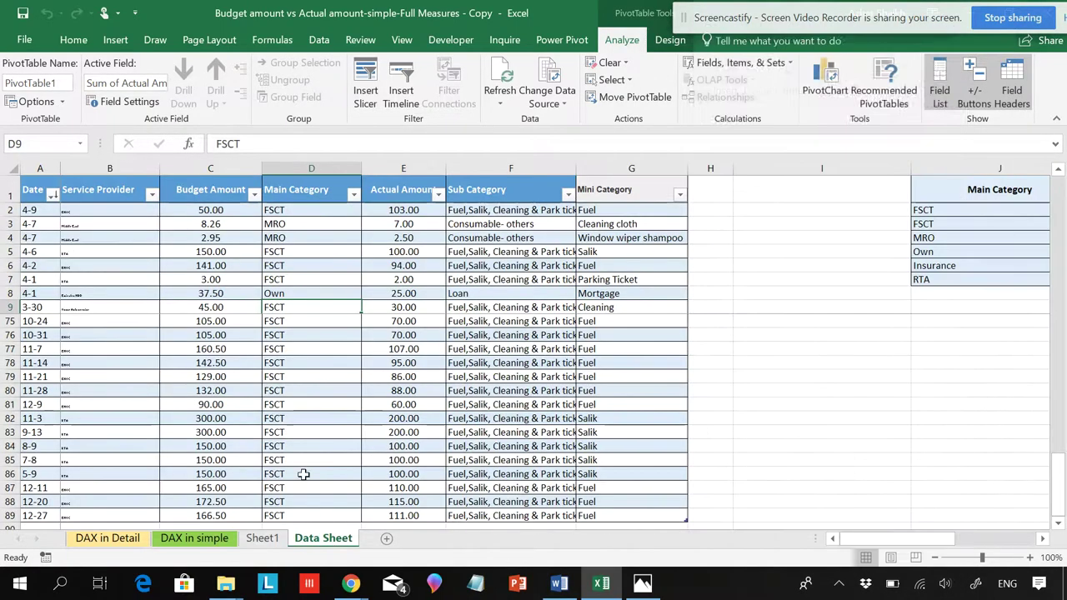
{"action": "left_click", "coordinate": [240, 293]}
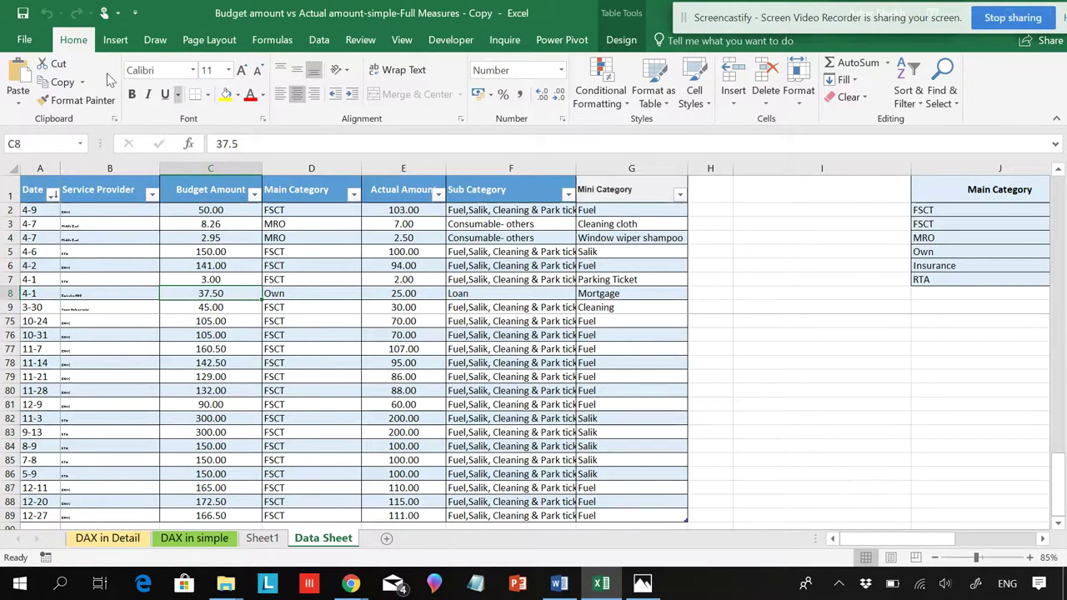
{"action": "left_click", "coordinate": [116, 40]}
{"action": "left_click", "coordinate": [25, 77]}
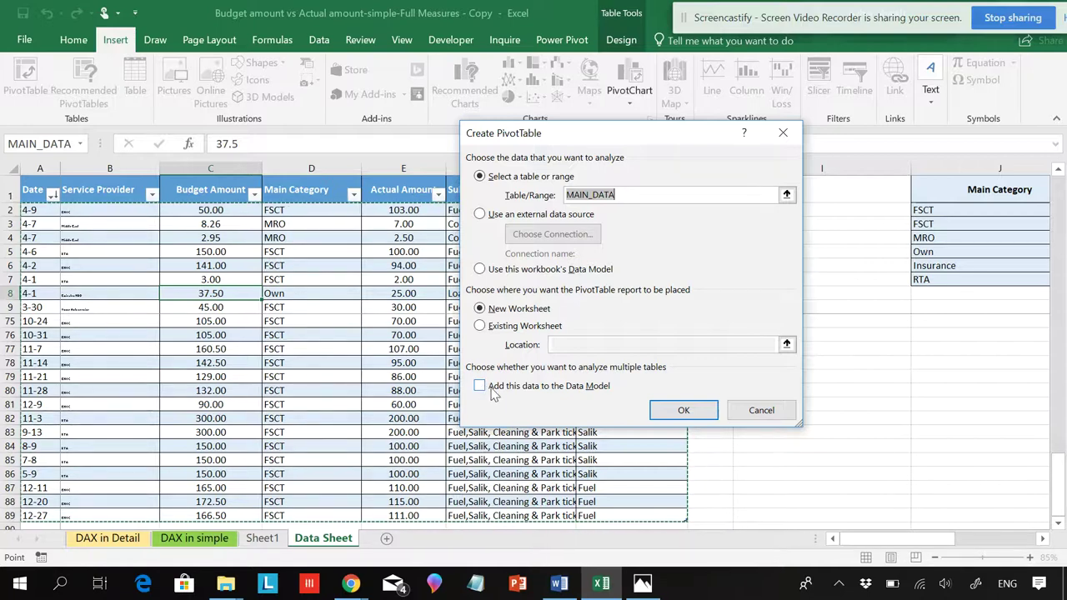
{"action": "left_click", "coordinate": [757, 409]}
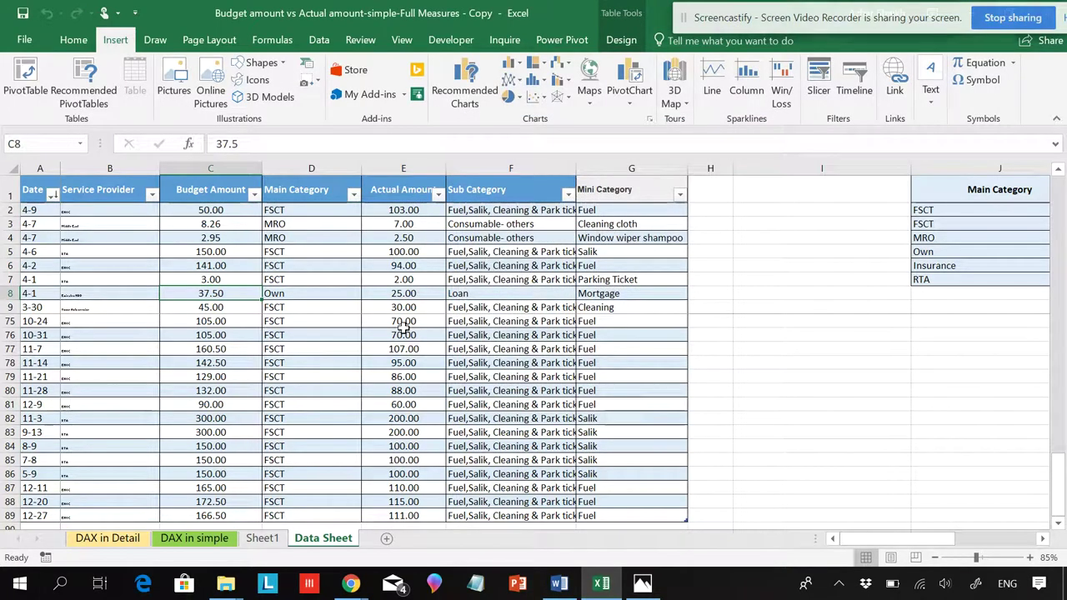
- Try a new Power Pivot measure from the data table and dismiss the no-data-model error
{"action": "left_click", "coordinate": [403, 331]}
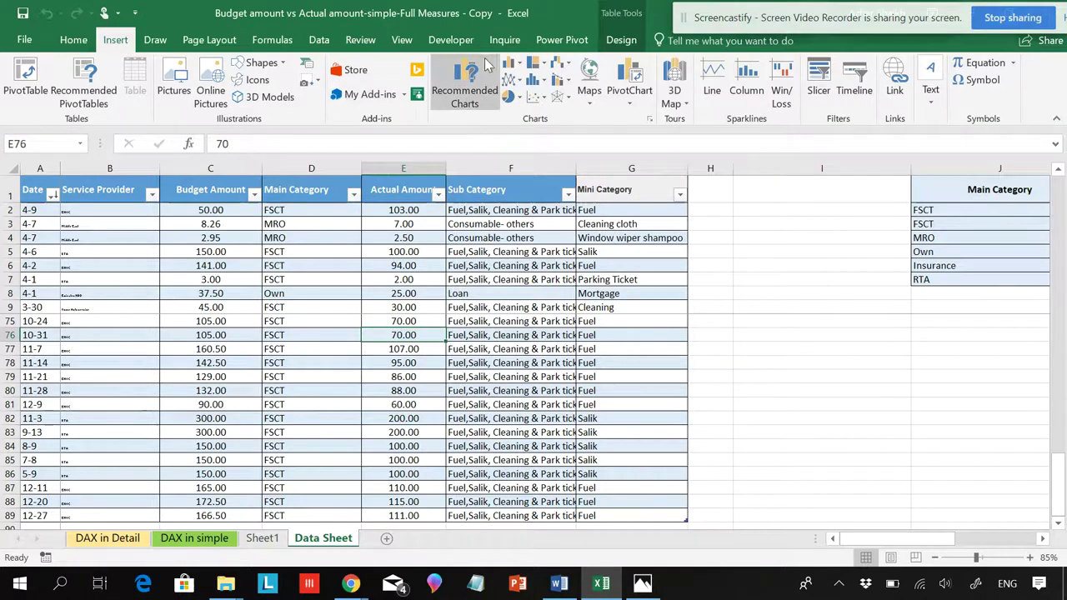
{"action": "left_click", "coordinate": [582, 46]}
{"action": "left_click", "coordinate": [72, 80]}
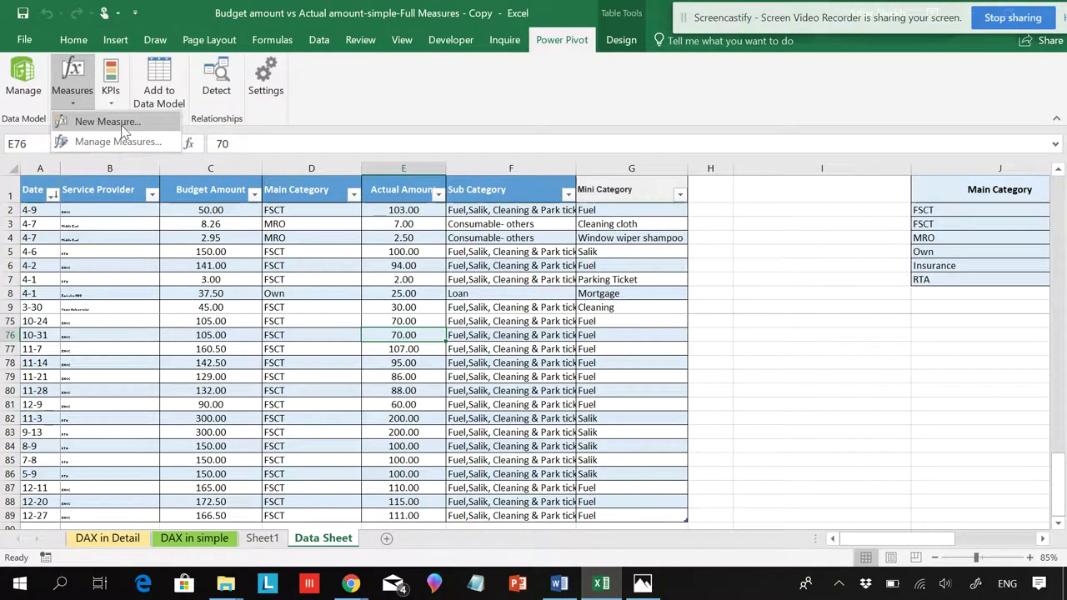
{"action": "left_click", "coordinate": [109, 121]}
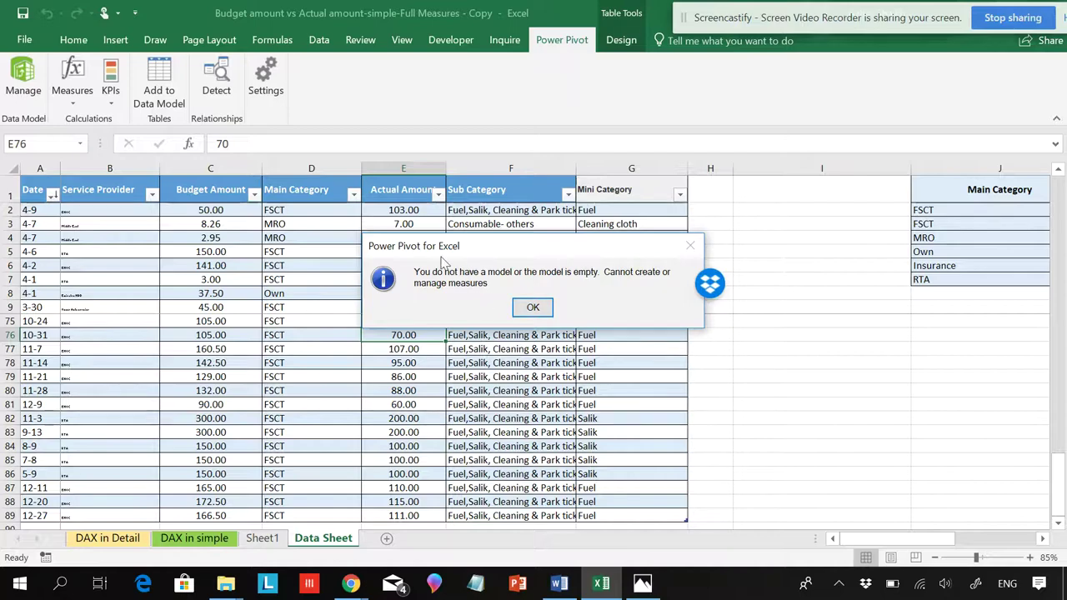
{"action": "left_click", "coordinate": [545, 307]}
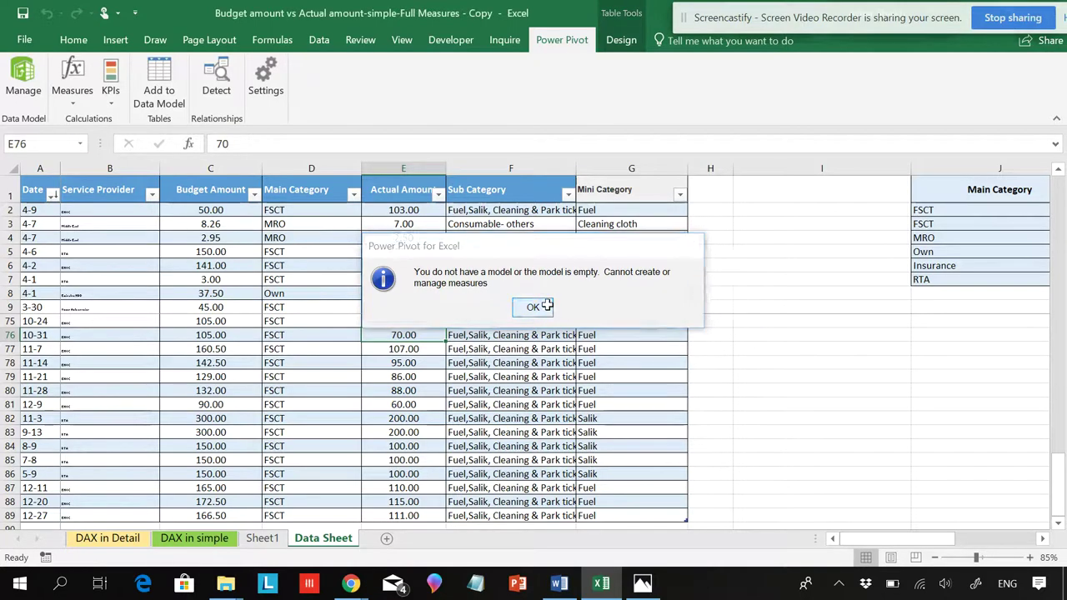
{"action": "left_click", "coordinate": [115, 39]}
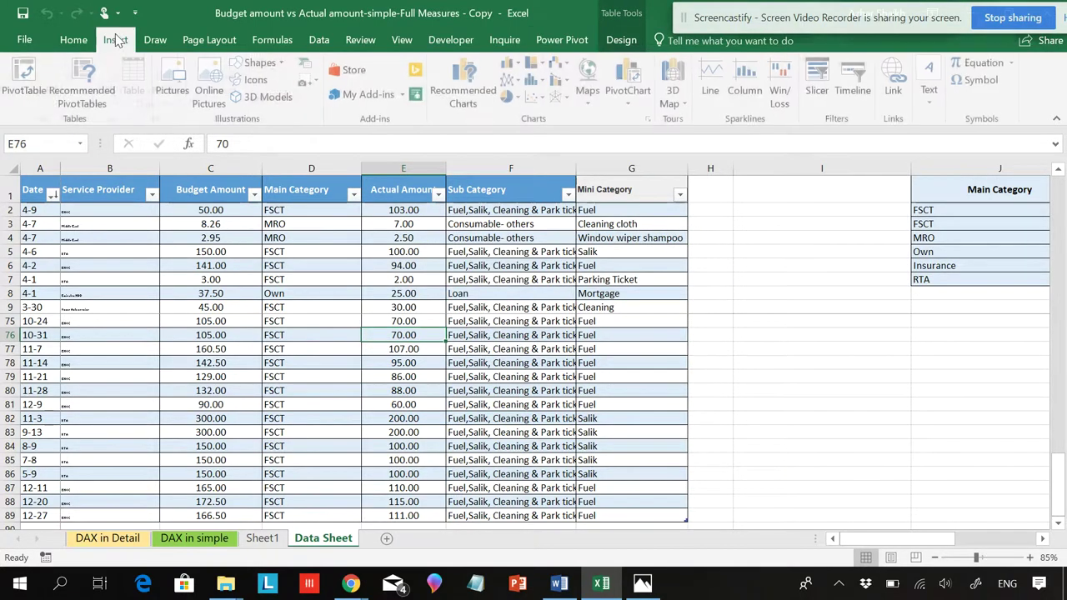
- Create an empty PivotTable from MAIN_DATA on a new worksheet, adding the data to the Data Model
{"action": "left_click", "coordinate": [26, 75]}
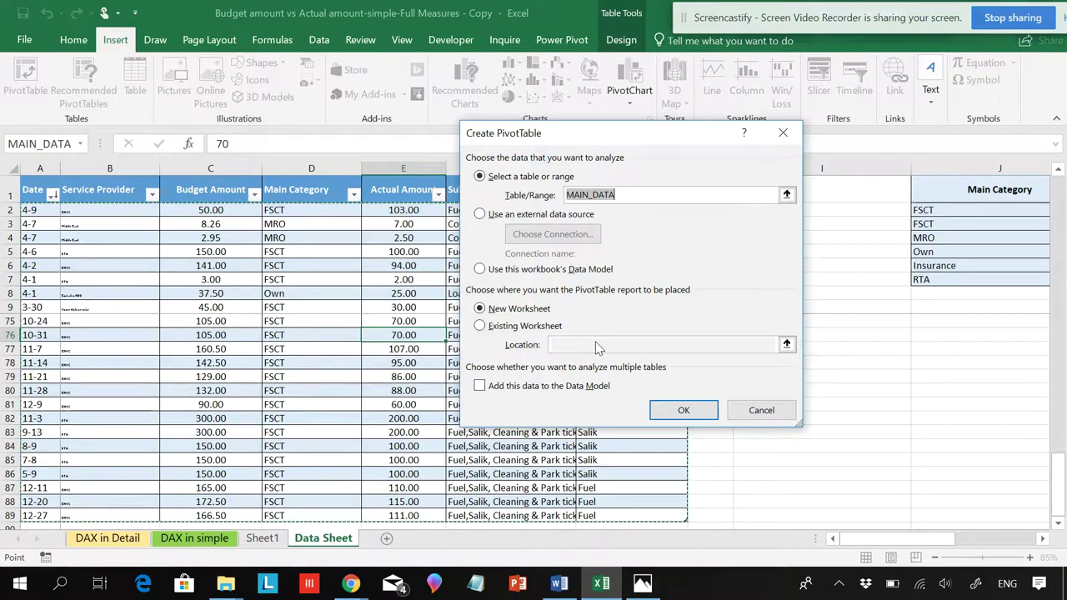
{"action": "scroll", "coordinate": [609, 325], "scroll_direction": "down", "scroll_amount": 1}
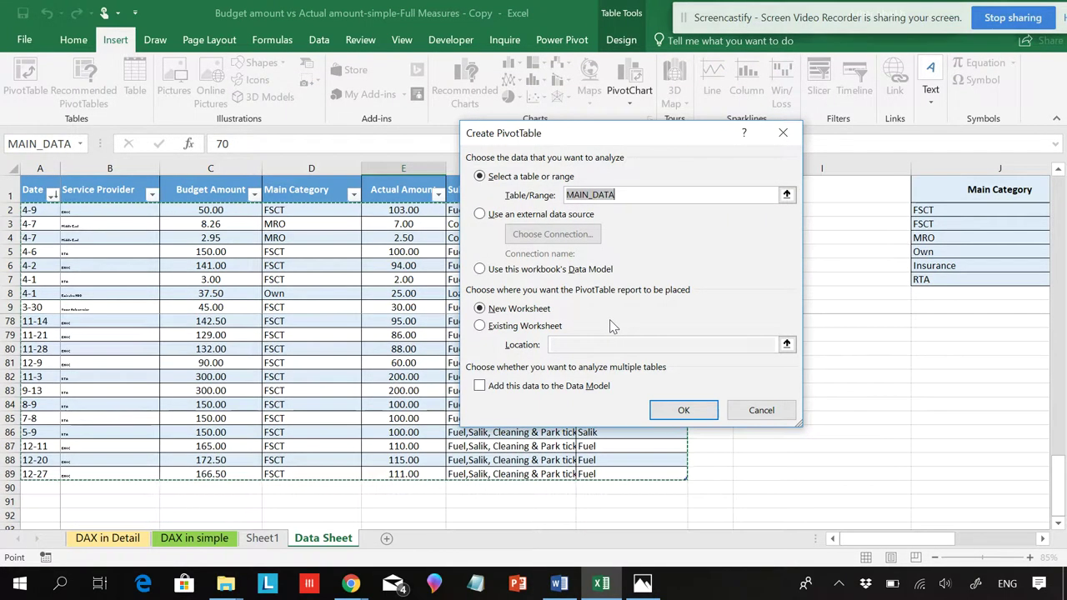
{"action": "scroll", "coordinate": [609, 325], "scroll_direction": "up", "scroll_amount": 3}
{"action": "left_click", "coordinate": [479, 384]}
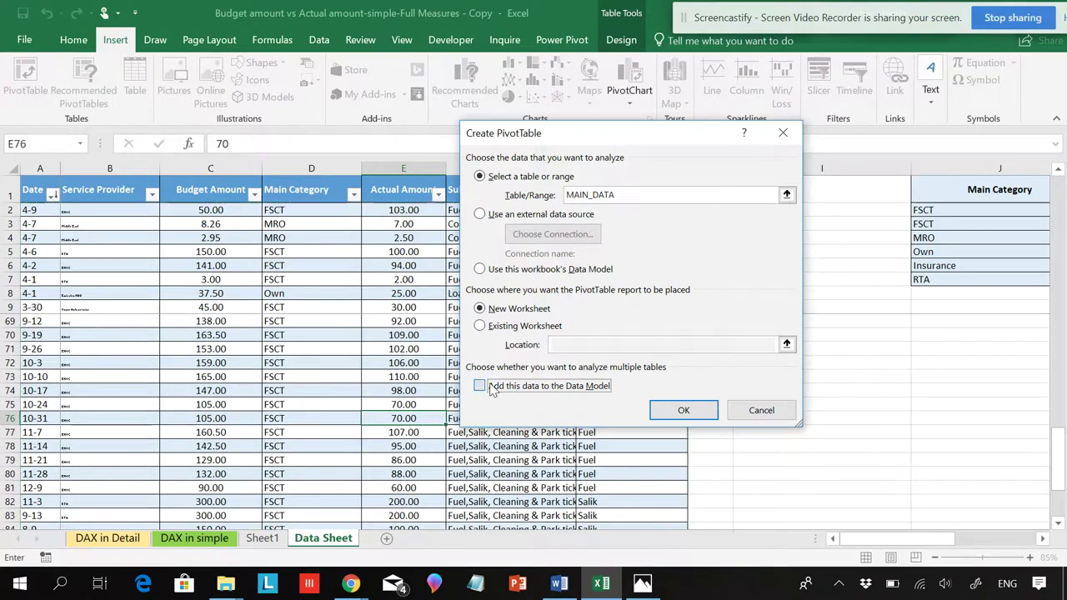
{"action": "left_click", "coordinate": [682, 409]}
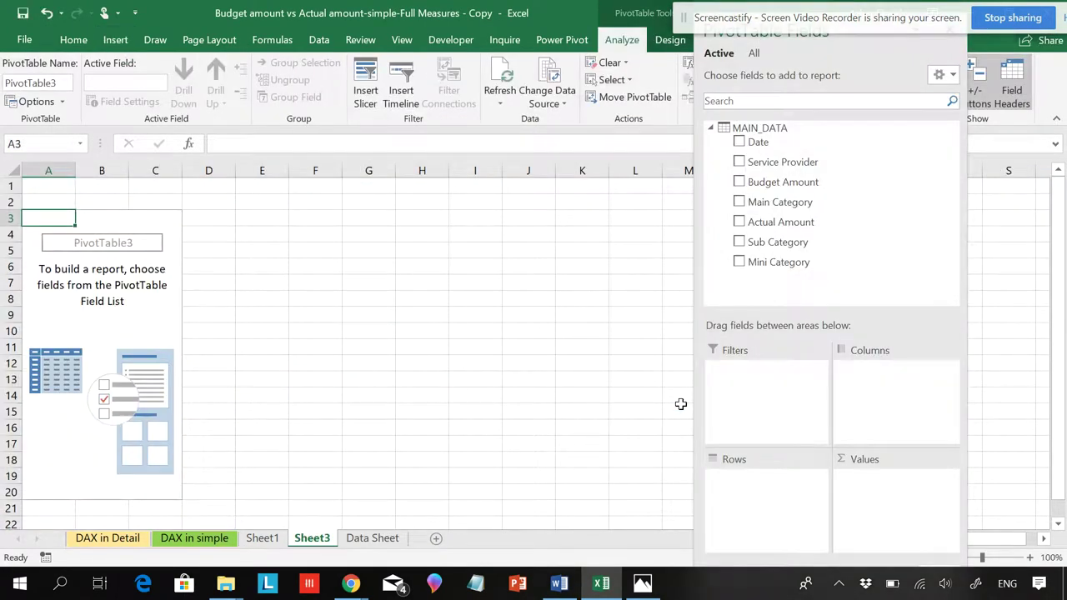
{"action": "right_click", "coordinate": [766, 133]}
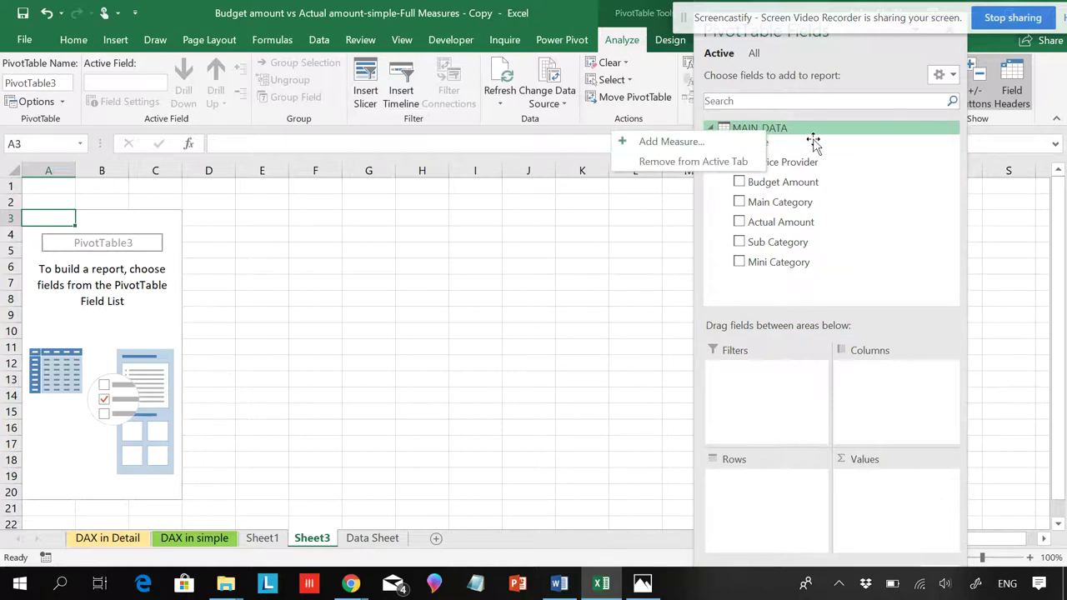
{"action": "left_click", "coordinate": [557, 40]}
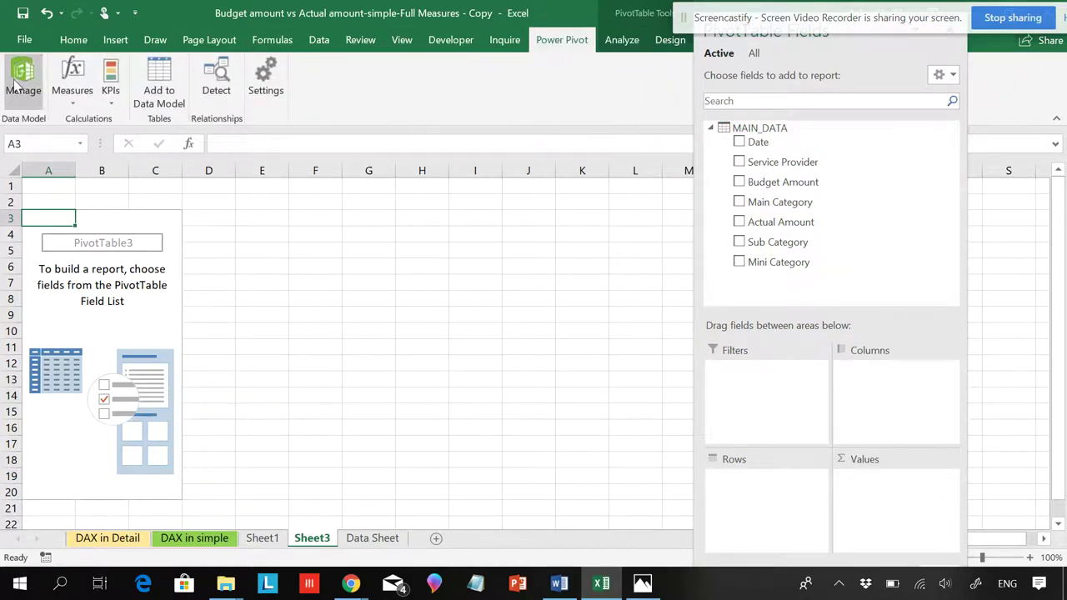
{"action": "left_click", "coordinate": [72, 83]}
{"action": "left_click", "coordinate": [106, 122]}
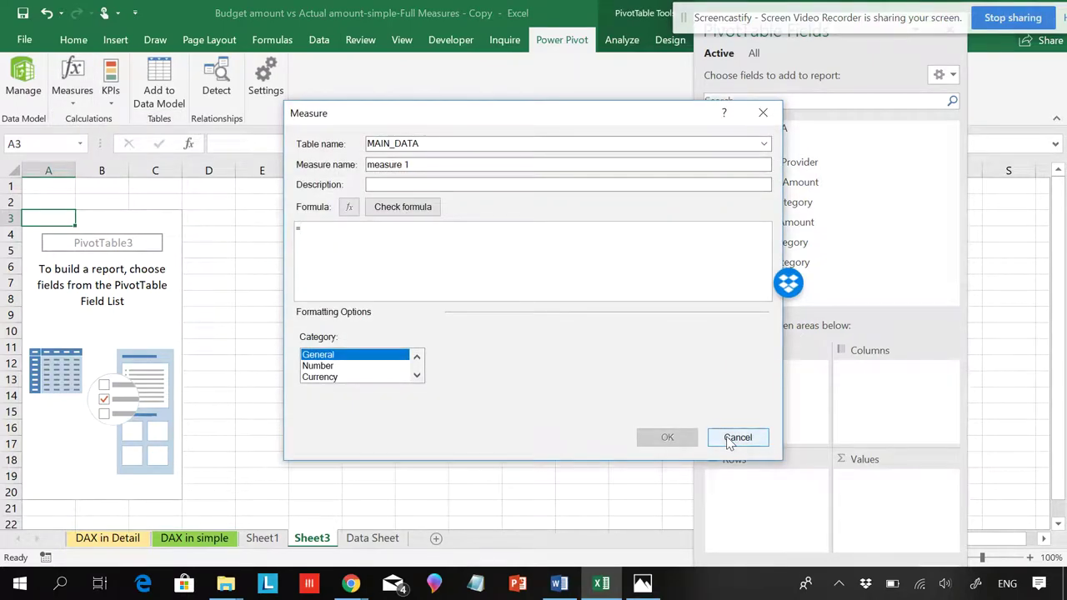
{"action": "left_click", "coordinate": [737, 438]}
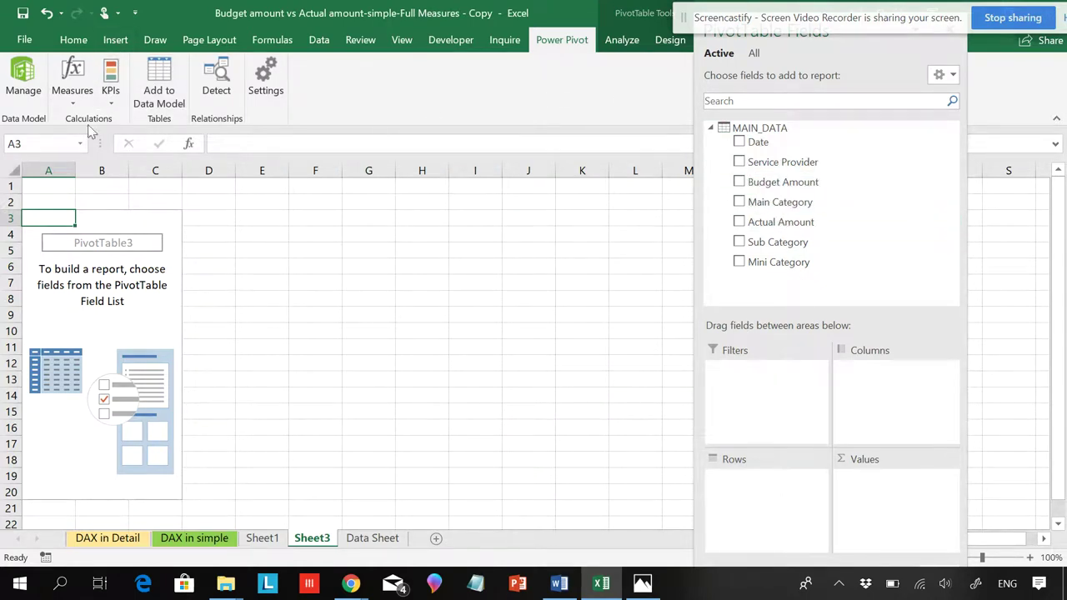
{"action": "left_click", "coordinate": [71, 104]}
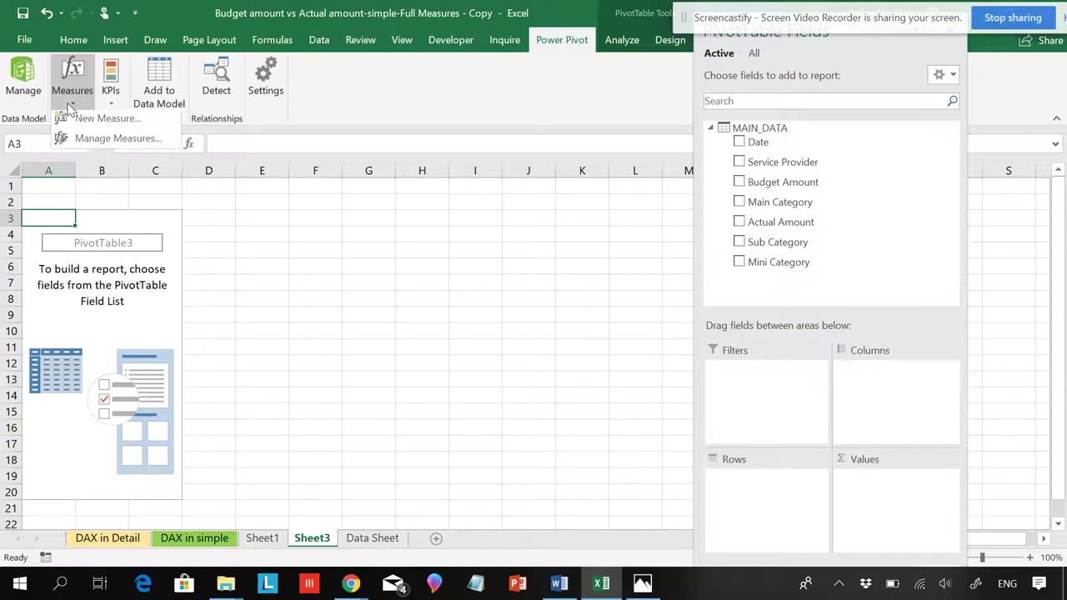
{"action": "left_click", "coordinate": [124, 124]}
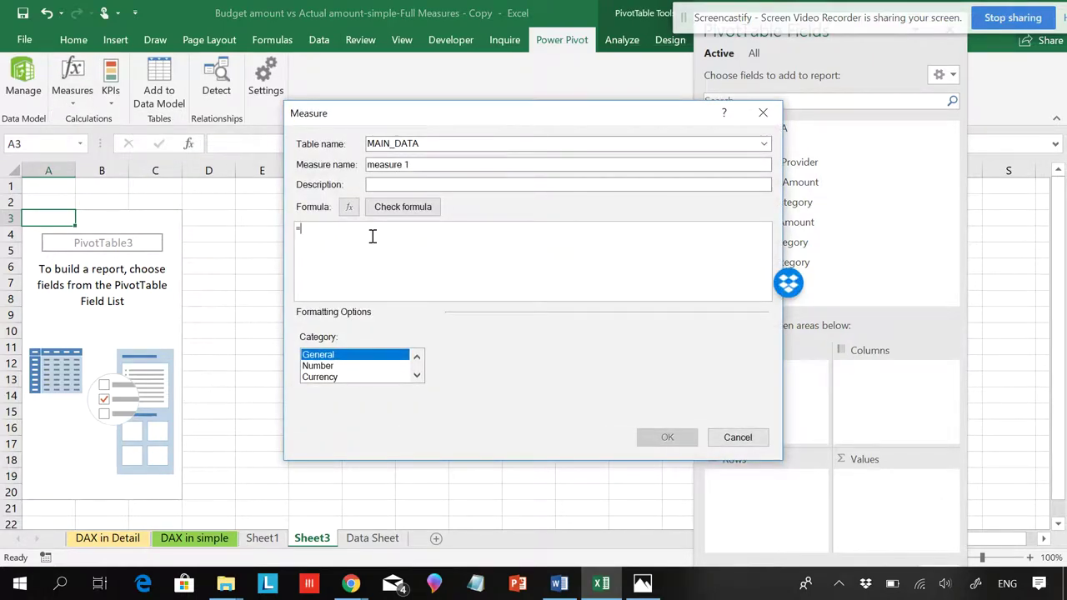
{"action": "left_click", "coordinate": [372, 237]}
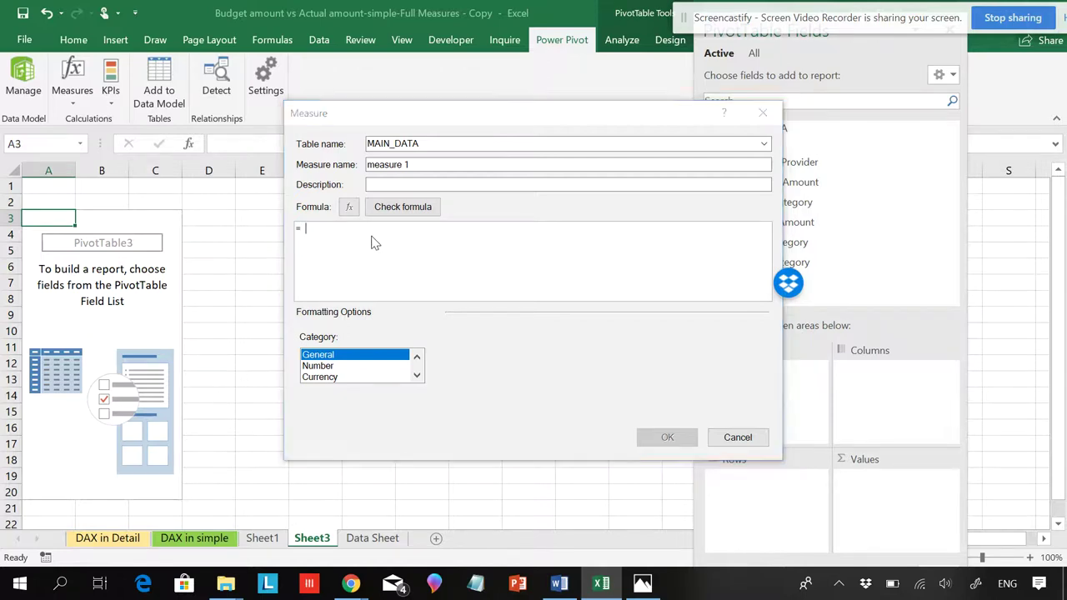
{"action": "type", "text": "bud"}
{"action": "double_click", "coordinate": [372, 240]}
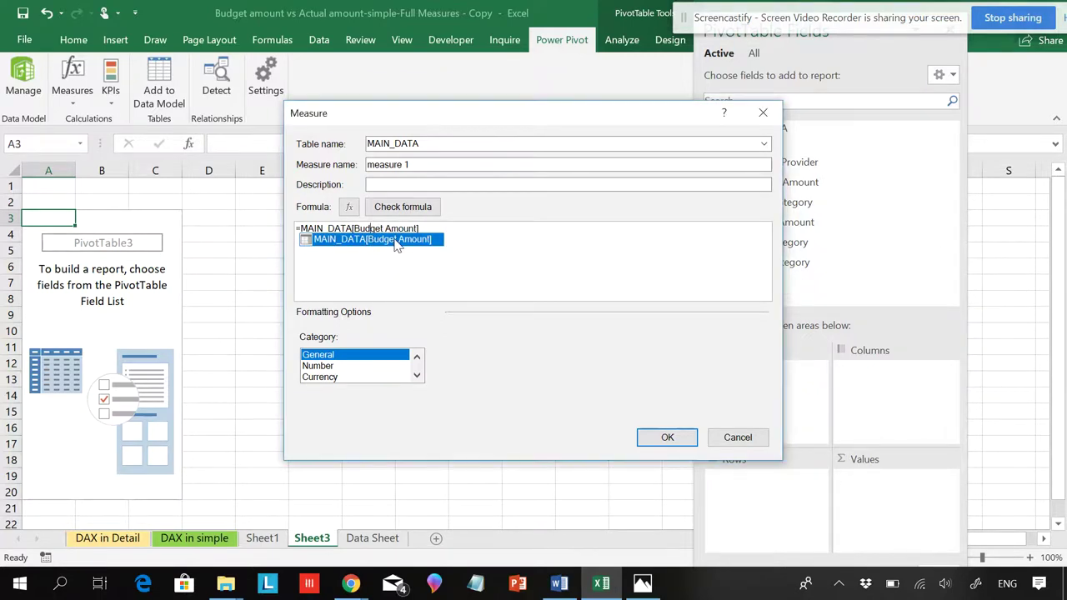
{"action": "left_click", "coordinate": [489, 254]}
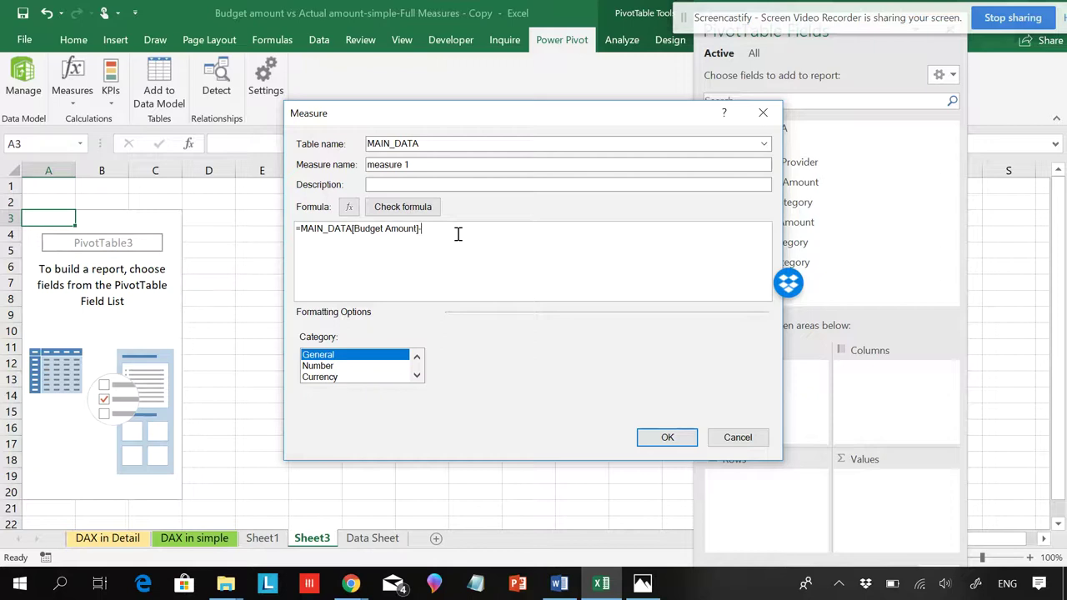
{"action": "type", "text": "-main"}
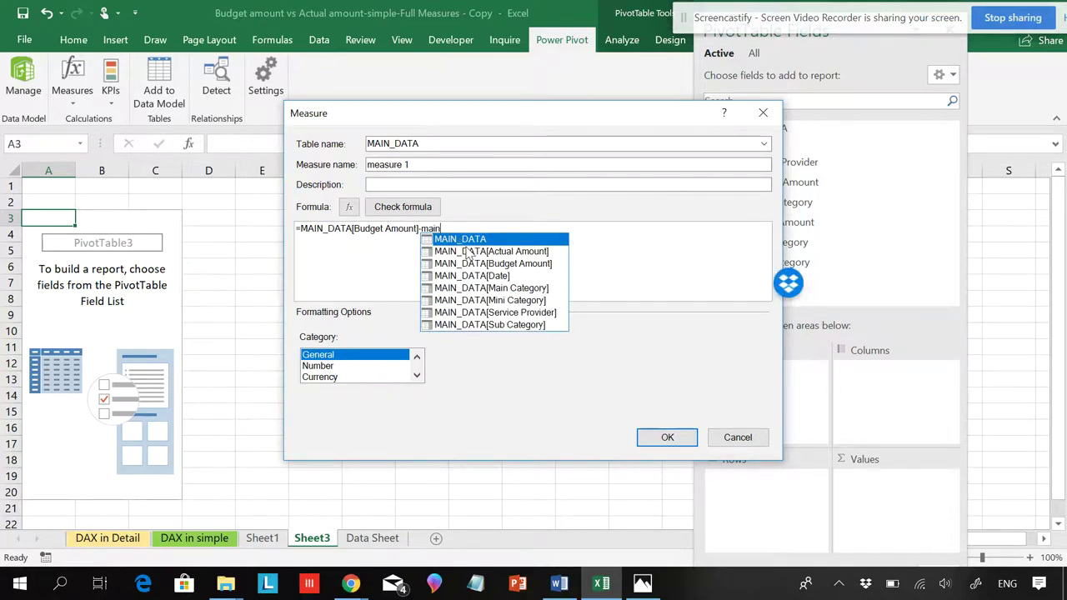
{"action": "double_click", "coordinate": [468, 252]}
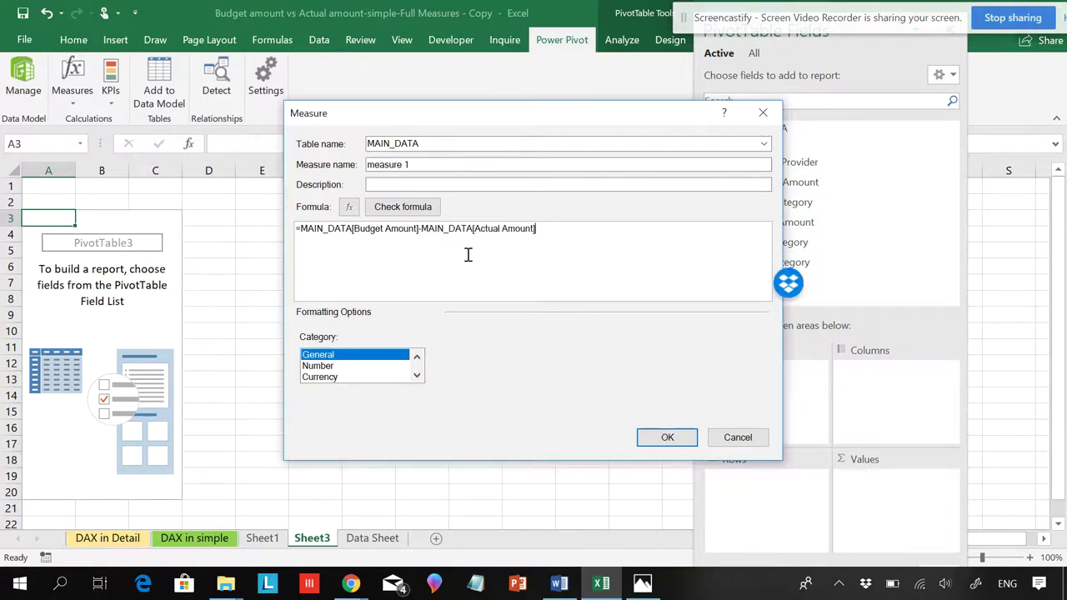
{"action": "left_click", "coordinate": [405, 209]}
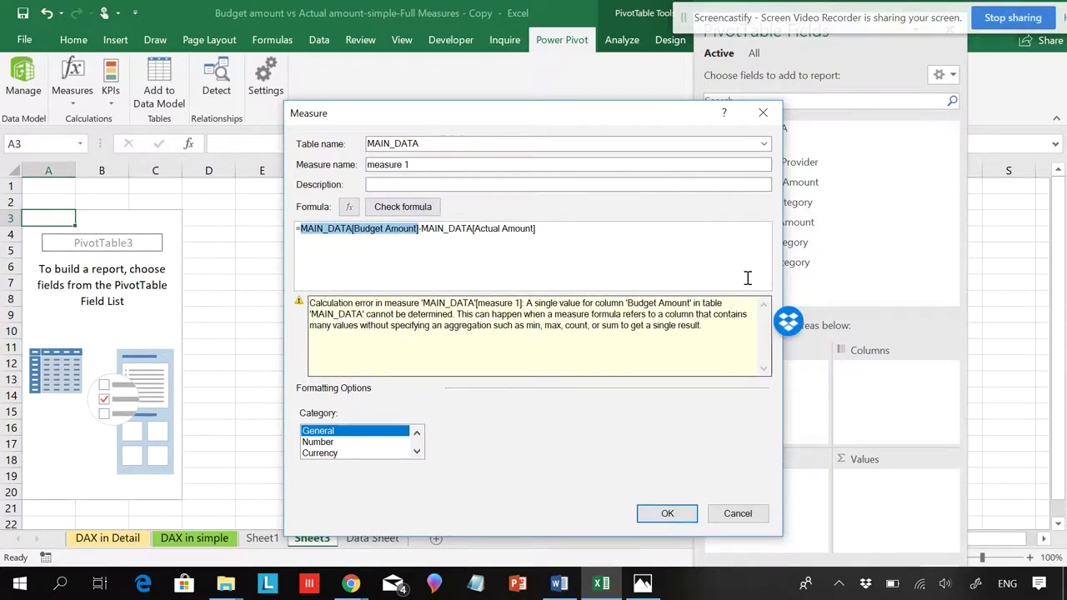
{"action": "left_click", "coordinate": [737, 514]}
{"action": "right_click", "coordinate": [744, 137]}
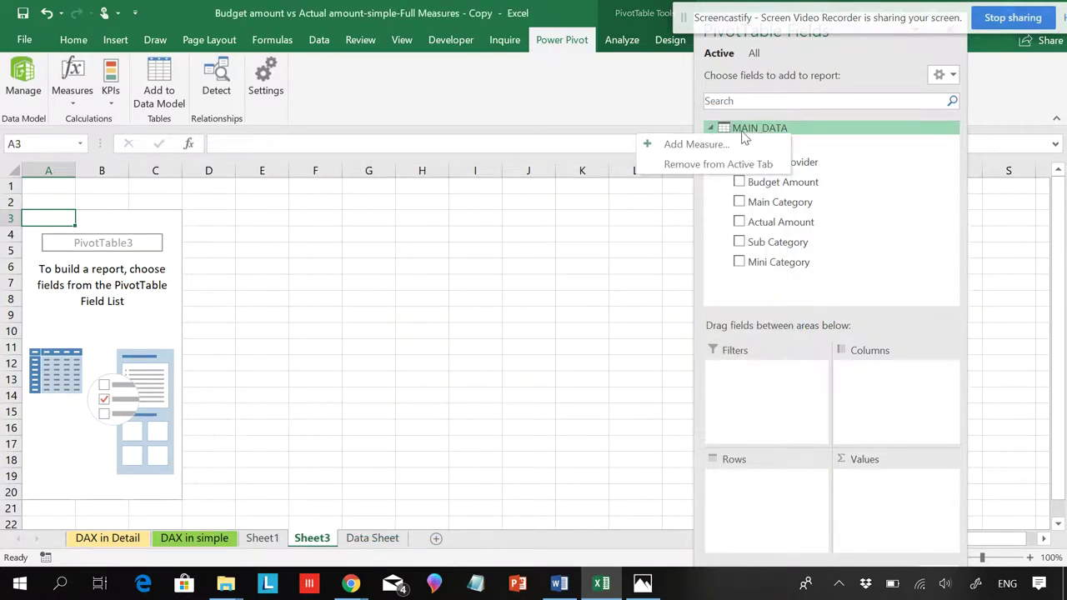
- Draft a MAIN_DATA measure as Budget Amount minus Actual Amount, then cancel it after the DAX check fails
{"action": "left_click", "coordinate": [734, 146]}
{"action": "left_click", "coordinate": [475, 227]}
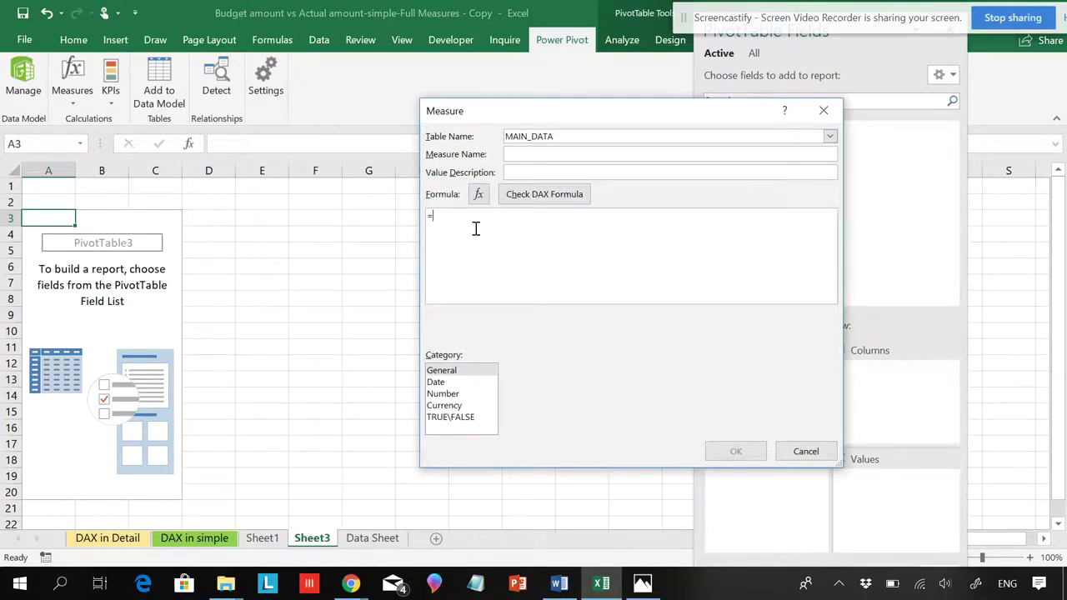
{"action": "type", "text": "main"}
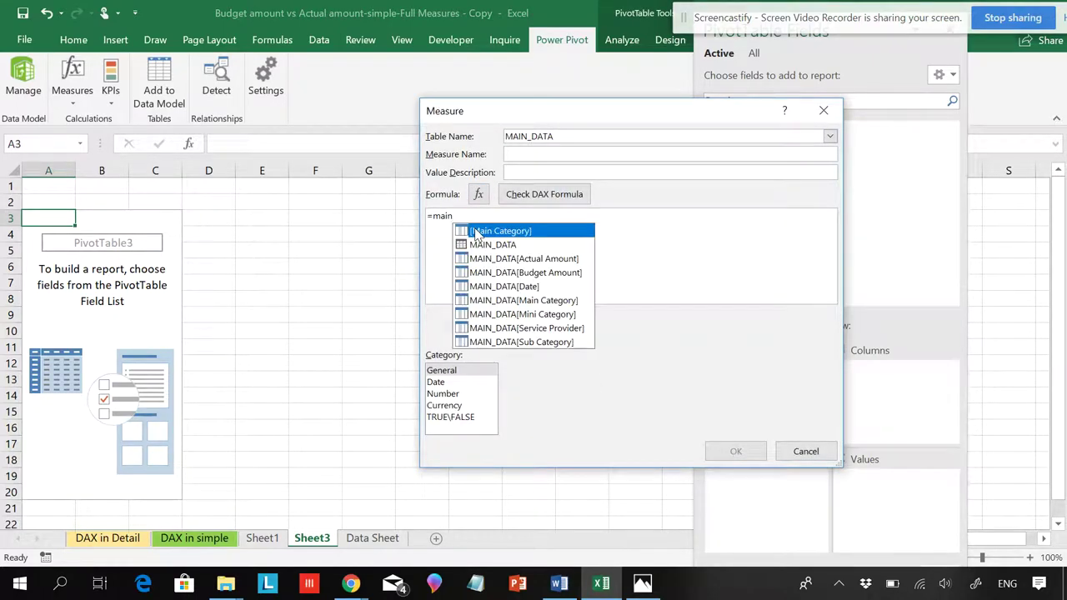
{"action": "double_click", "coordinate": [558, 273]}
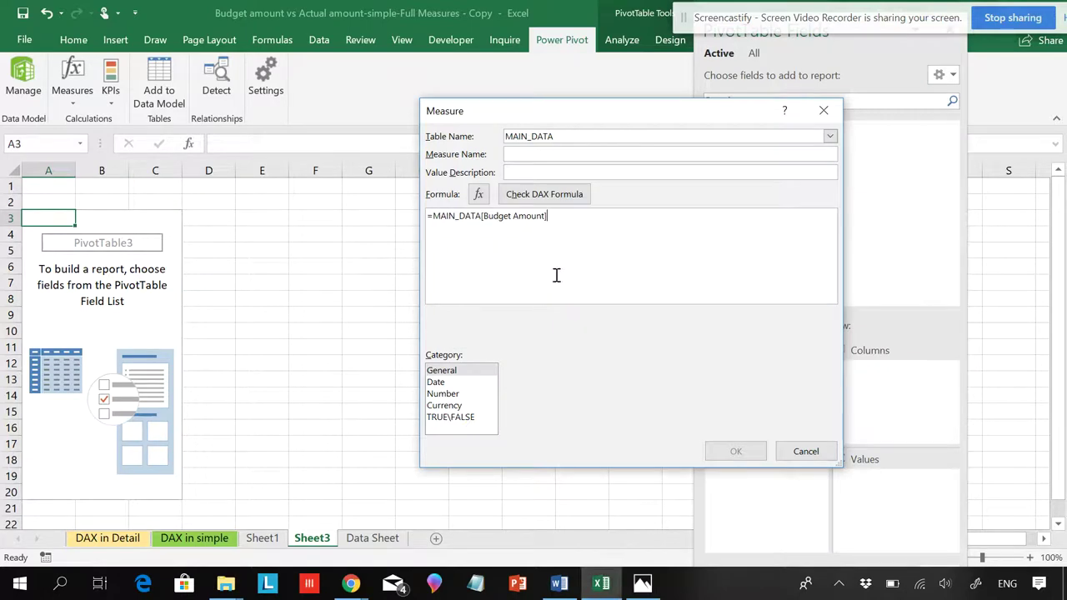
{"action": "type", "text": "-main"}
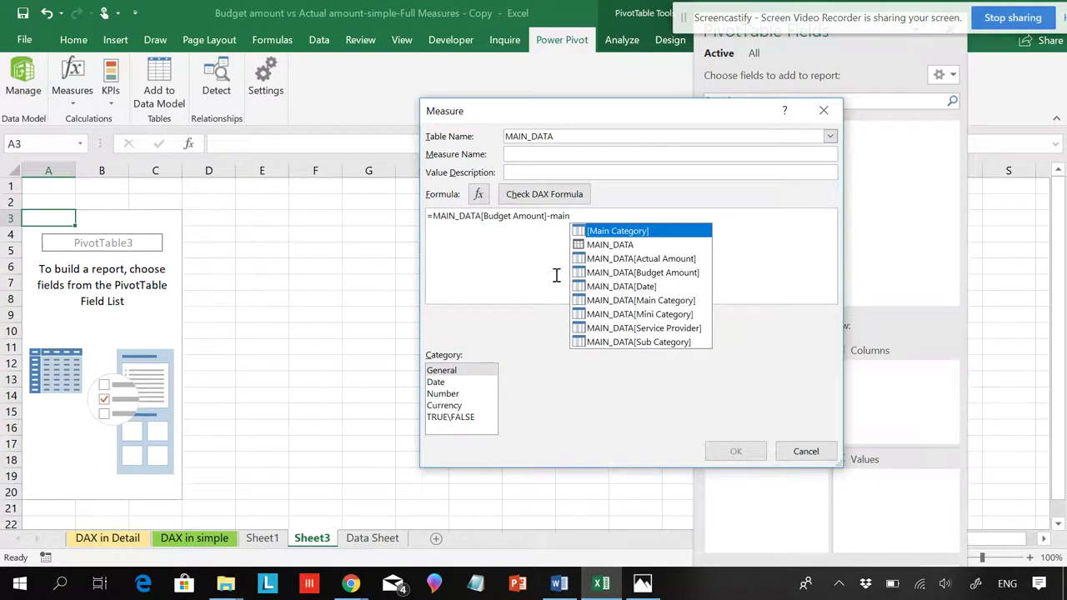
{"action": "double_click", "coordinate": [647, 259]}
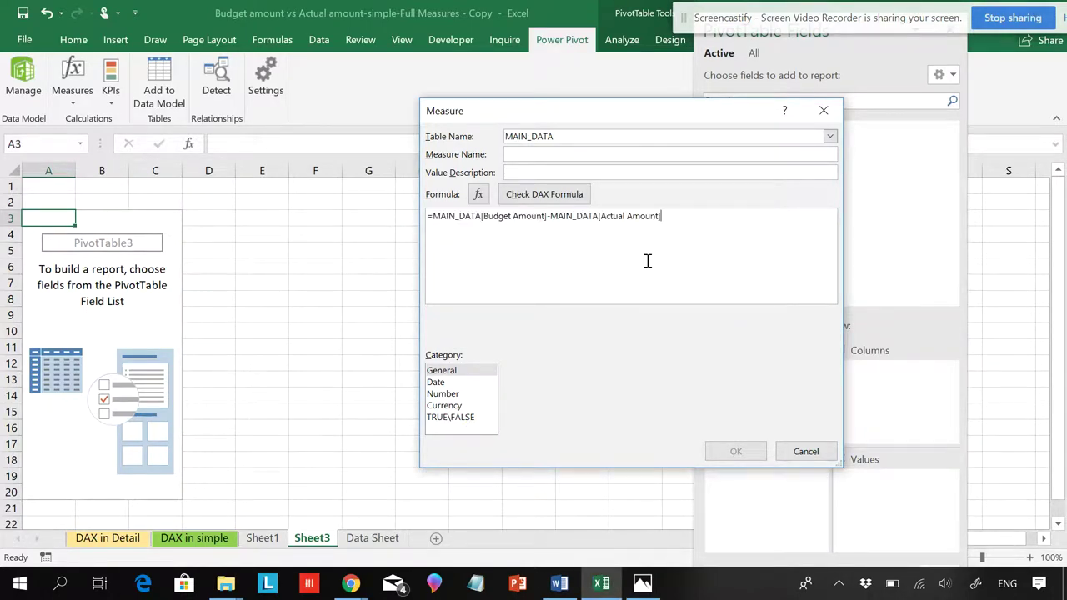
{"action": "left_click", "coordinate": [540, 195]}
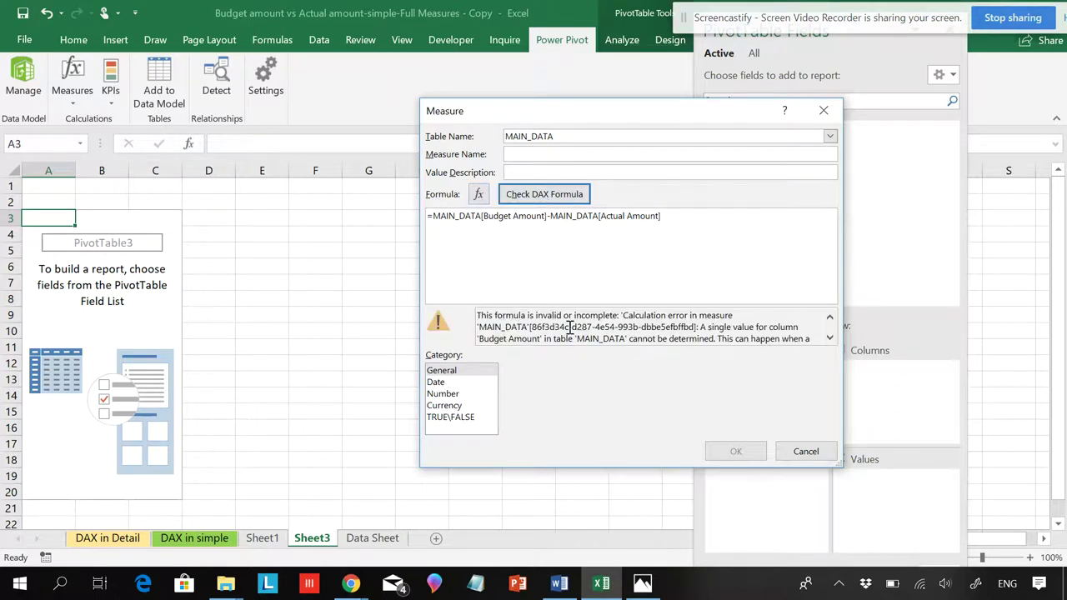
{"action": "left_click", "coordinate": [805, 451]}
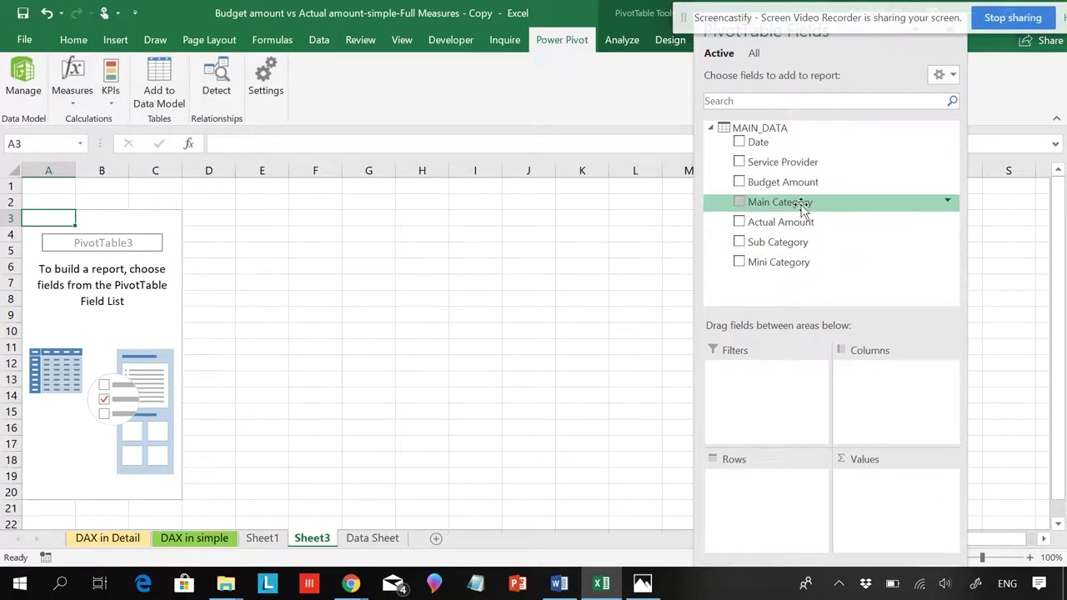
{"action": "left_click", "coordinate": [23, 80]}
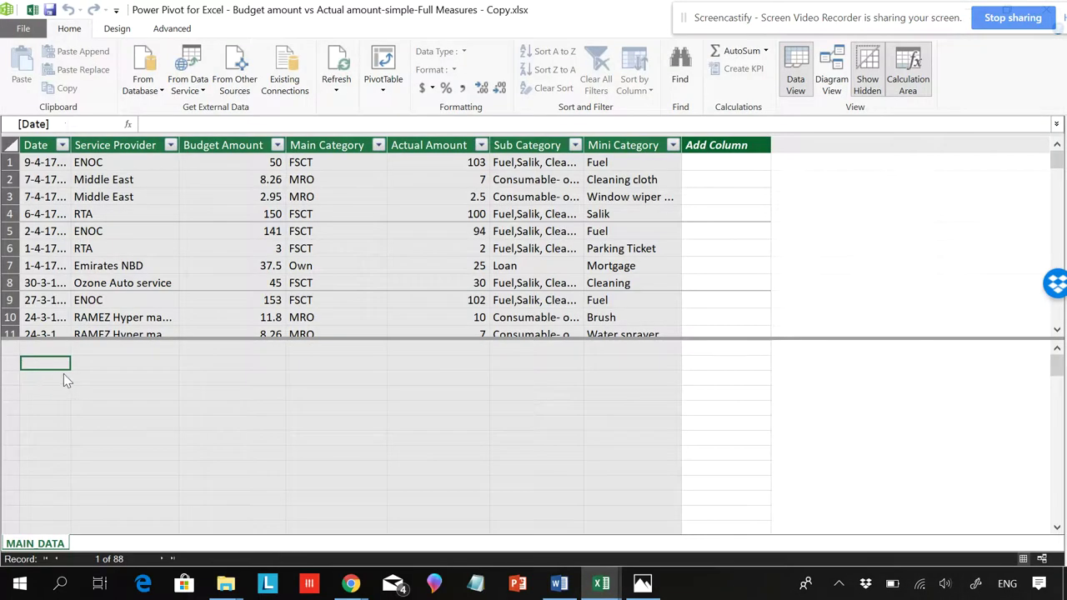
{"action": "left_click", "coordinate": [75, 365]}
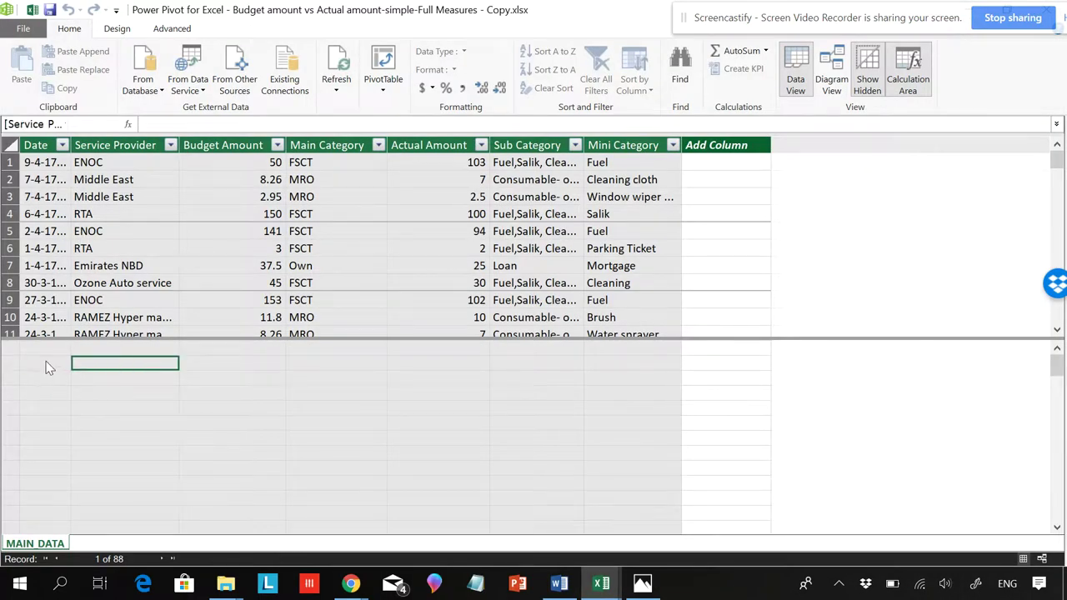
{"action": "left_click", "coordinate": [47, 367]}
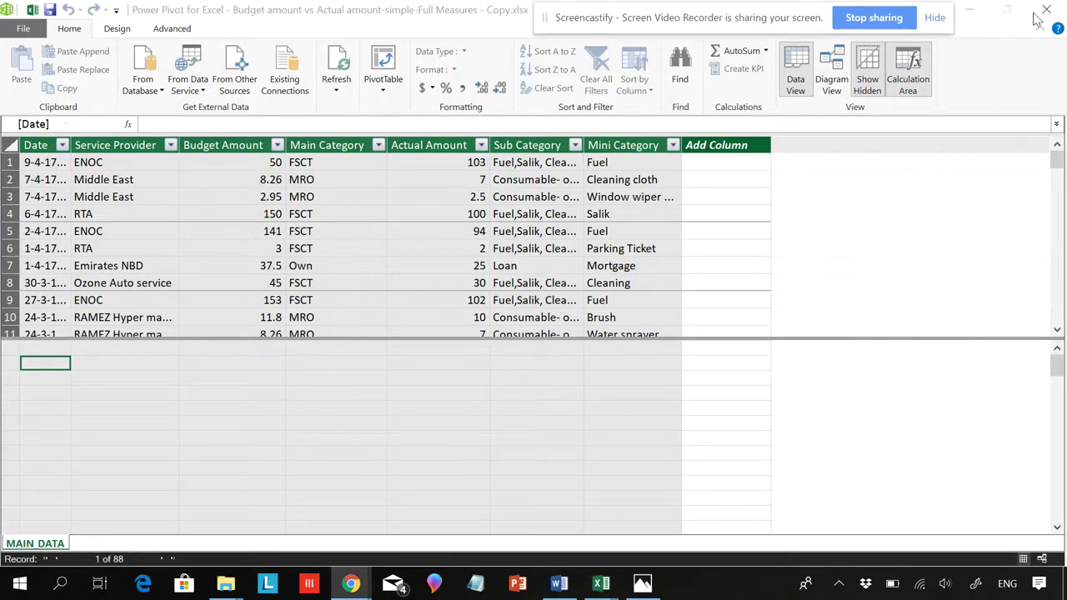
{"action": "left_click", "coordinate": [1046, 8]}
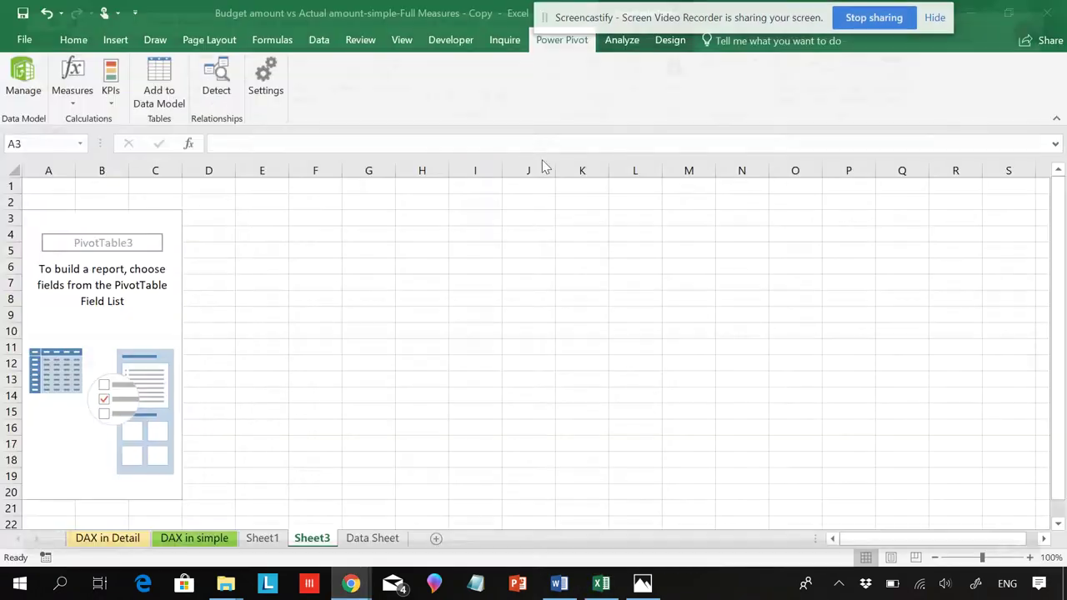
- Select the PivotTable and open Manage Measures, confirming it is empty, and begin a new measure
{"action": "left_click", "coordinate": [136, 264]}
{"action": "left_click", "coordinate": [72, 98]}
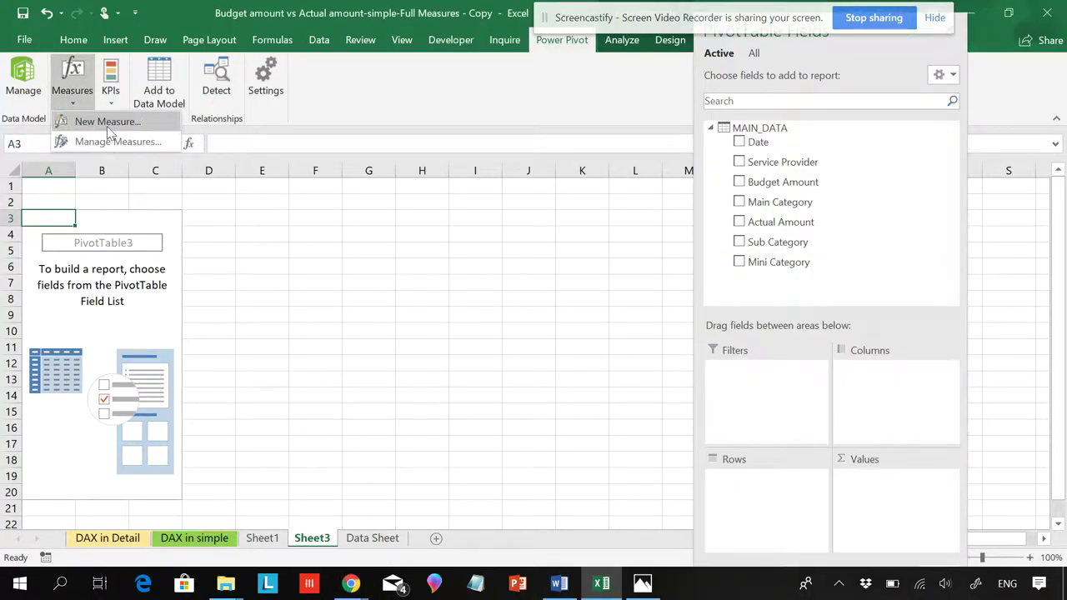
{"action": "left_click", "coordinate": [110, 142]}
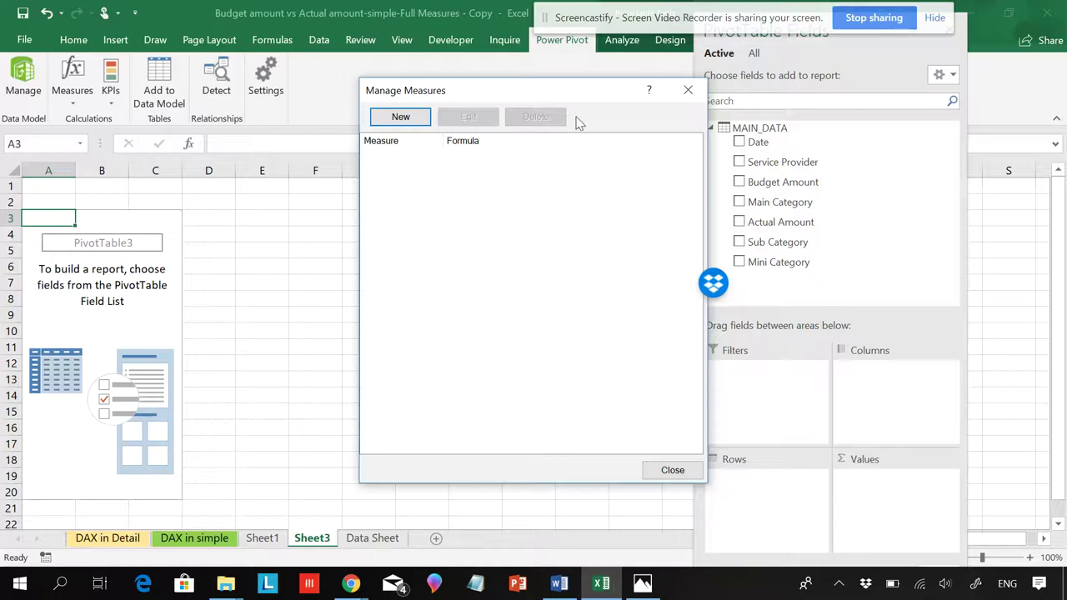
{"action": "left_click", "coordinate": [386, 116]}
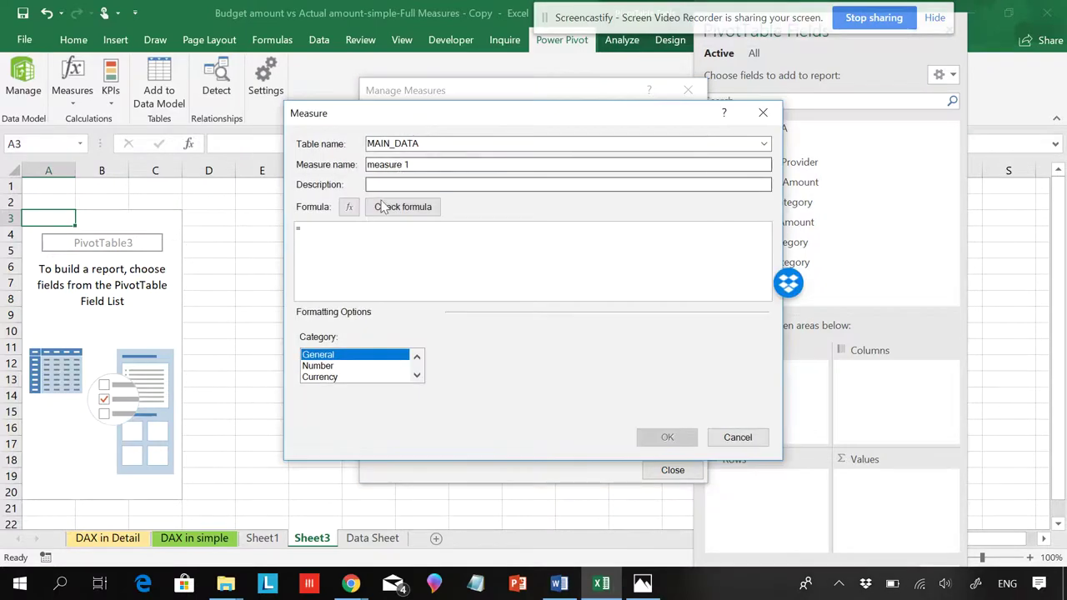
- Name the draft measure Difference, try a partial formula, then cancel it and close the measure list
{"action": "left_click_drag", "start_coordinate": [419, 164], "coordinate": [360, 167]}
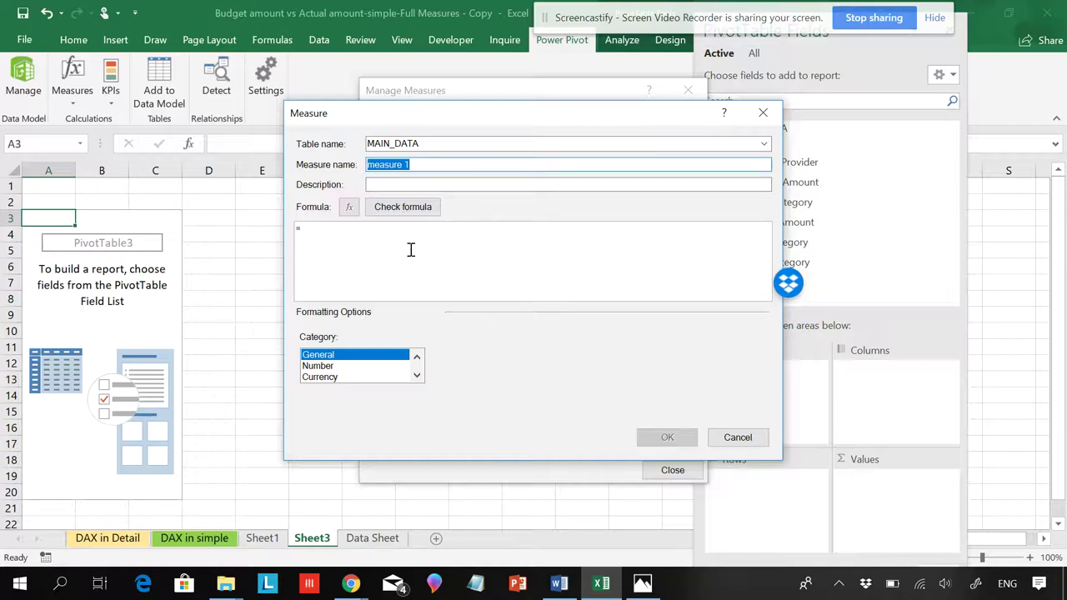
{"action": "type", "text": "Difference"}
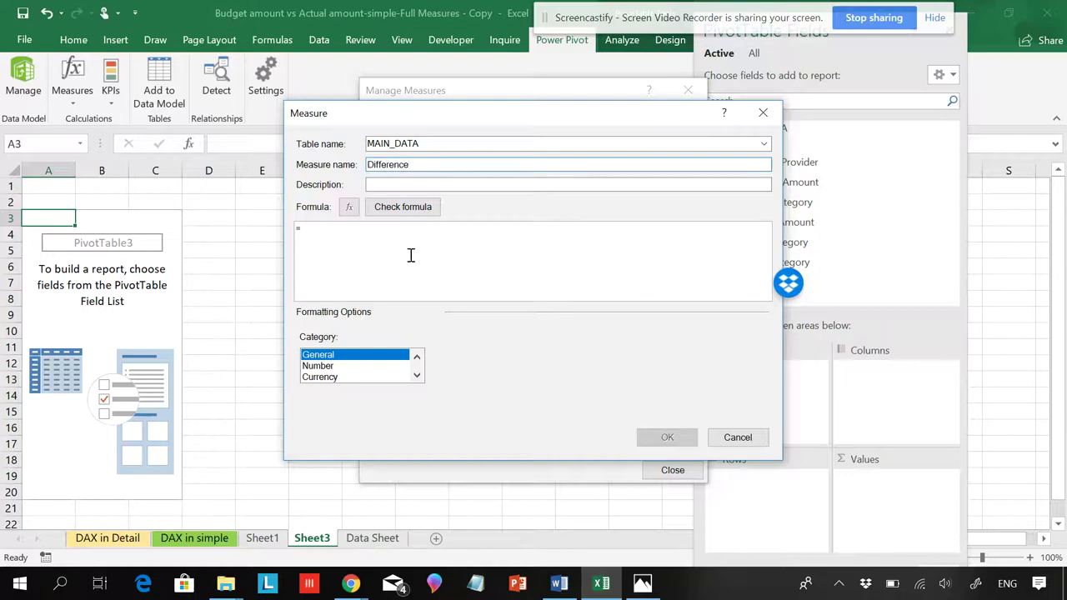
{"action": "left_click", "coordinate": [347, 234]}
{"action": "type", "text": "sum"}
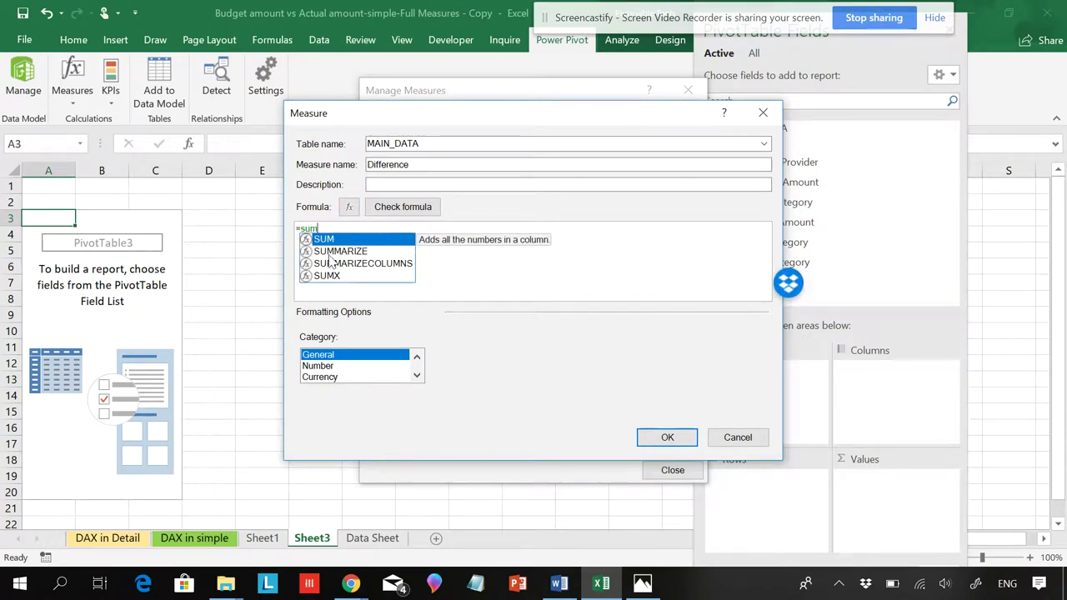
{"action": "key", "text": "BackSpace"}
{"action": "key", "text": "BackSpace"}
{"action": "key", "text": "BackSpace"}
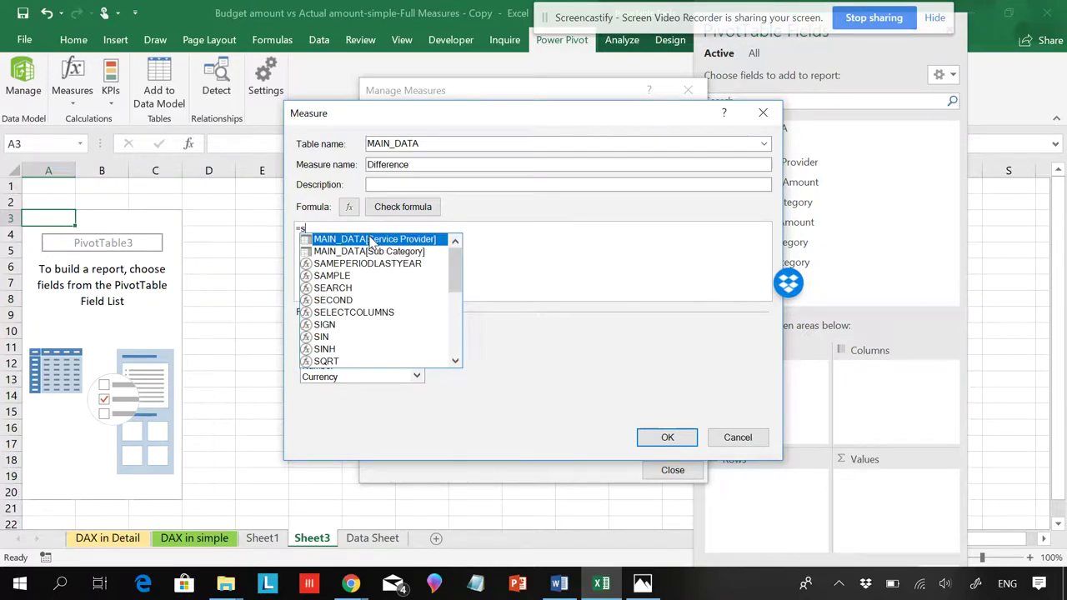
{"action": "type", "text": "a"}
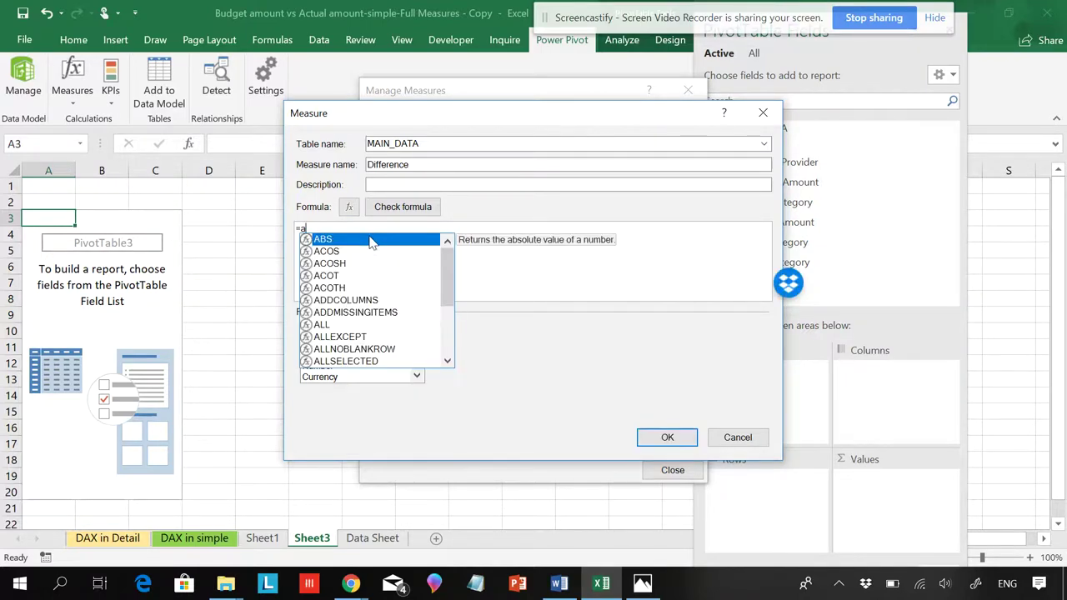
{"action": "key", "text": "BackSpace"}
{"action": "type", "text": "bud"}
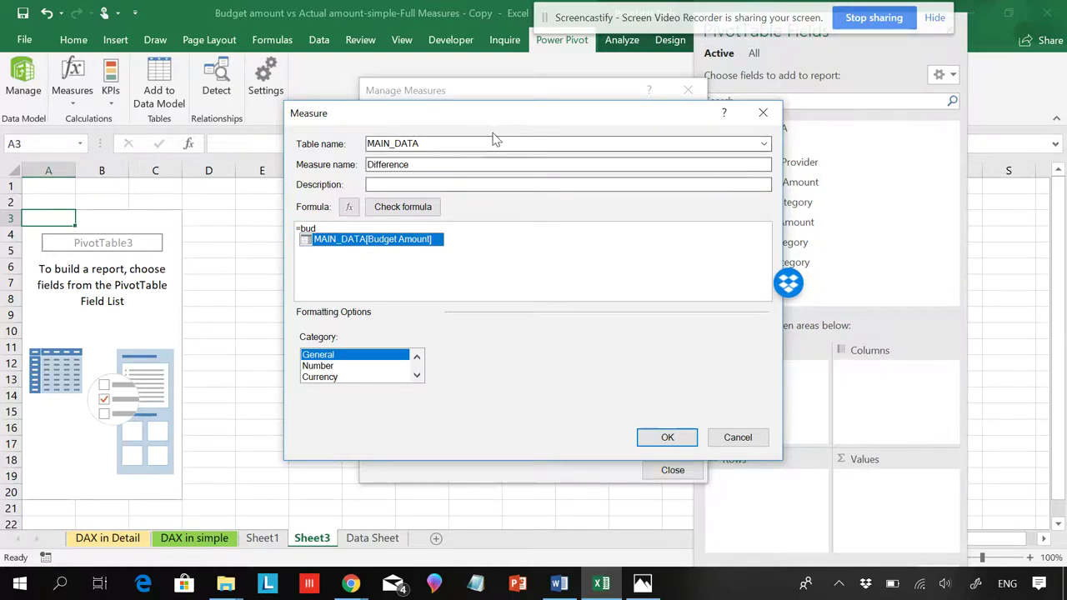
{"action": "left_click", "coordinate": [740, 437]}
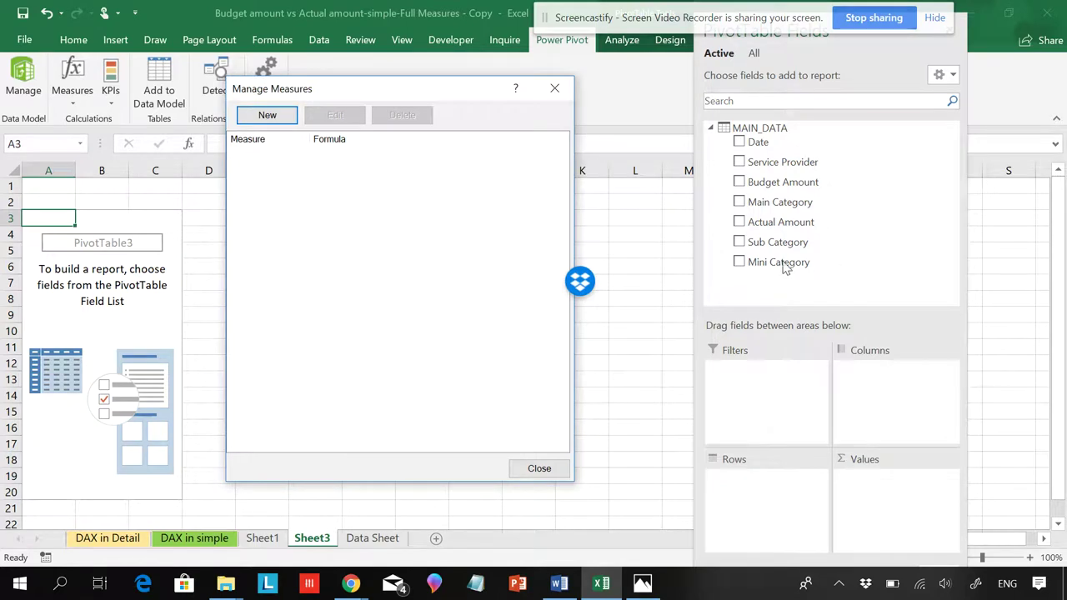
{"action": "left_click", "coordinate": [537, 469]}
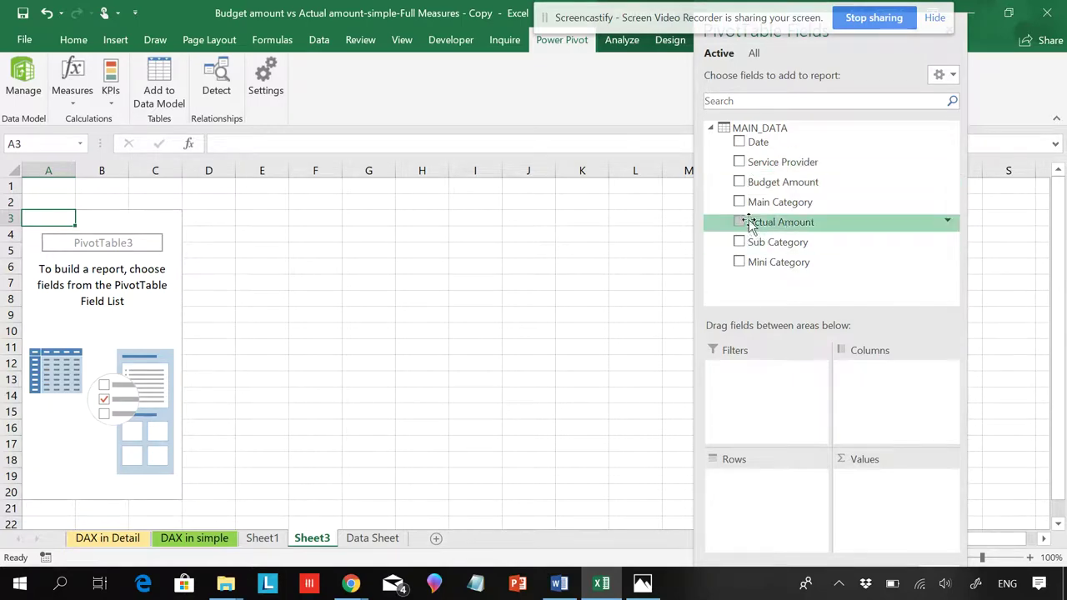
- Put Main Category in rows and sum Budget Amount and Actual Amount as pivot values
{"action": "left_click", "coordinate": [741, 261]}
{"action": "left_click", "coordinate": [738, 261]}
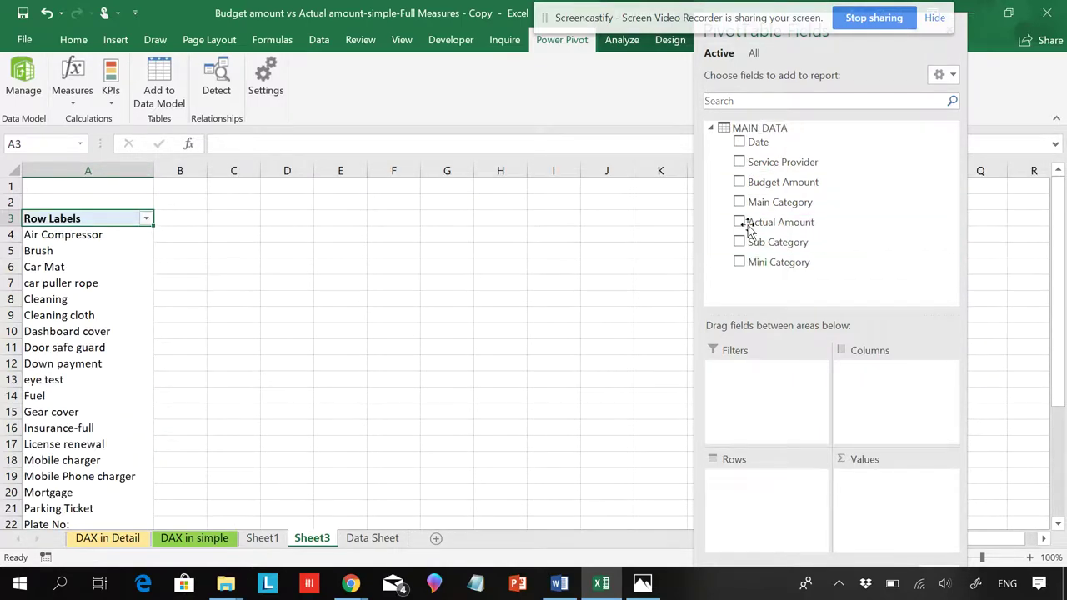
{"action": "left_click", "coordinate": [739, 203]}
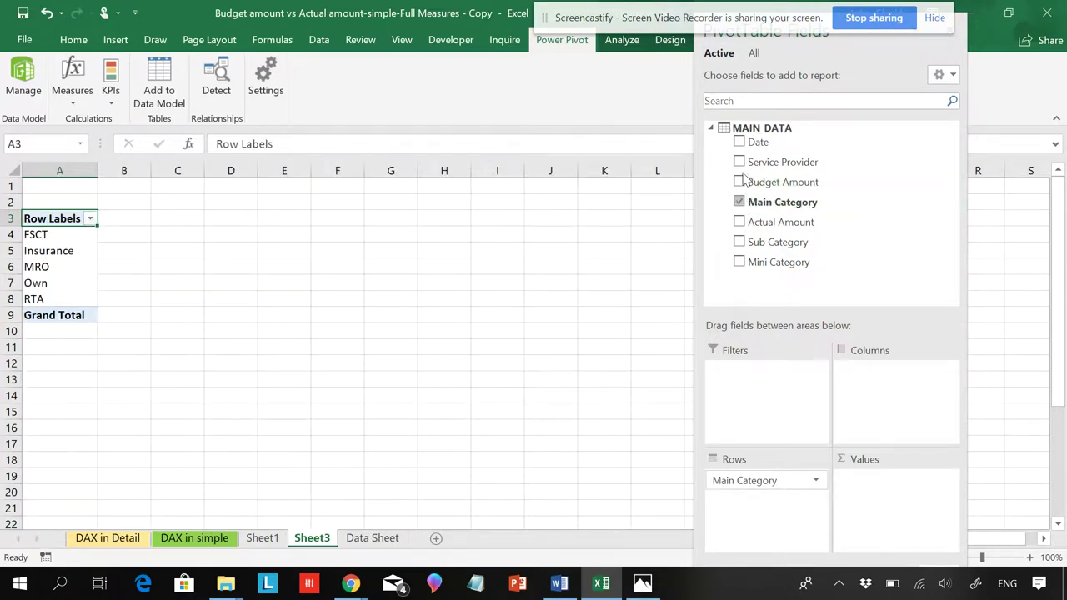
{"action": "left_click", "coordinate": [739, 182]}
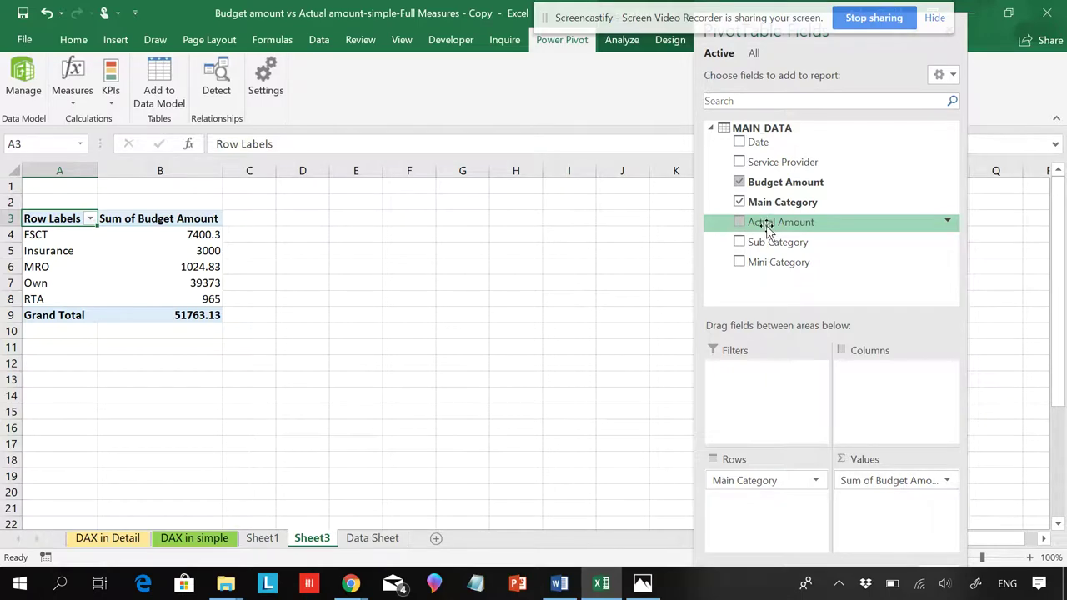
{"action": "left_click_drag", "start_coordinate": [768, 230], "coordinate": [903, 507]}
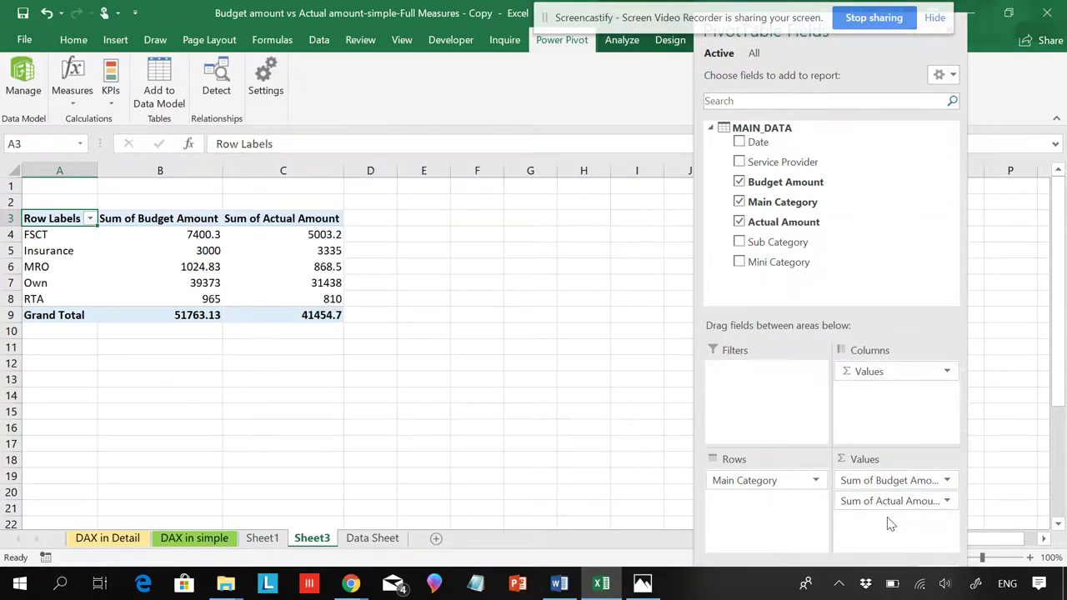
{"action": "left_click", "coordinate": [74, 115]}
- Start a new measure named Difference and check its still-empty formula
{"action": "left_click", "coordinate": [108, 121]}
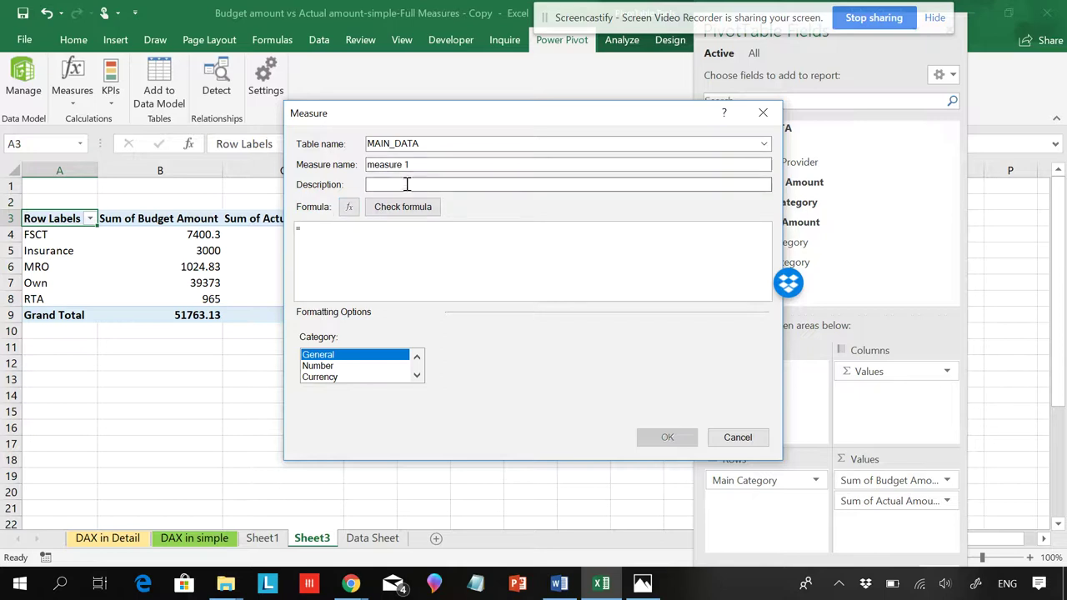
{"action": "left_click_drag", "start_coordinate": [410, 164], "coordinate": [364, 171]}
{"action": "type", "text": "D"}
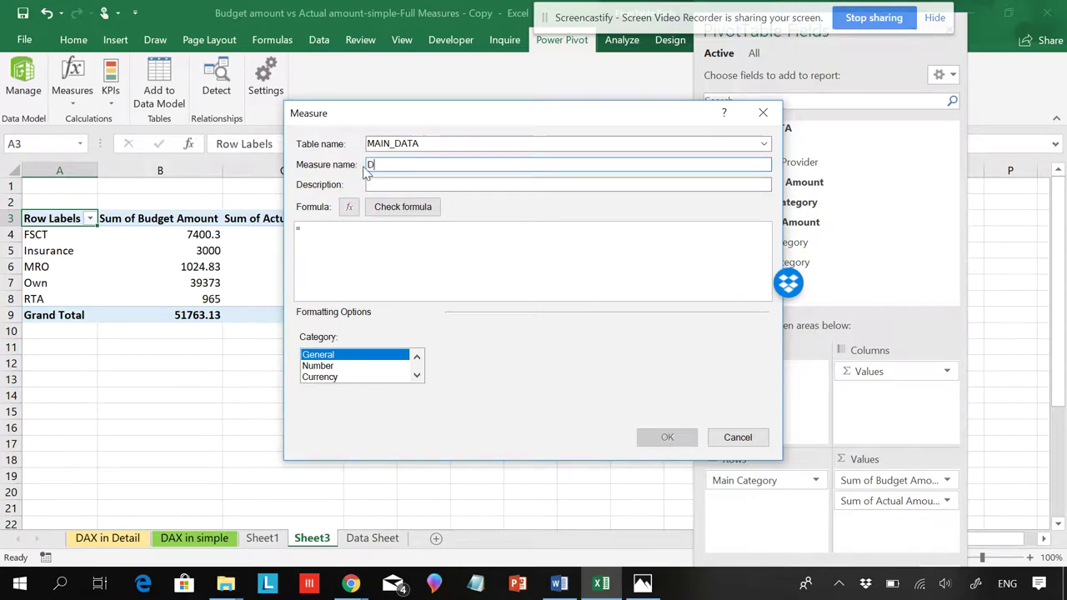
{"action": "type", "text": "ifference"}
{"action": "left_click", "coordinate": [423, 211]}
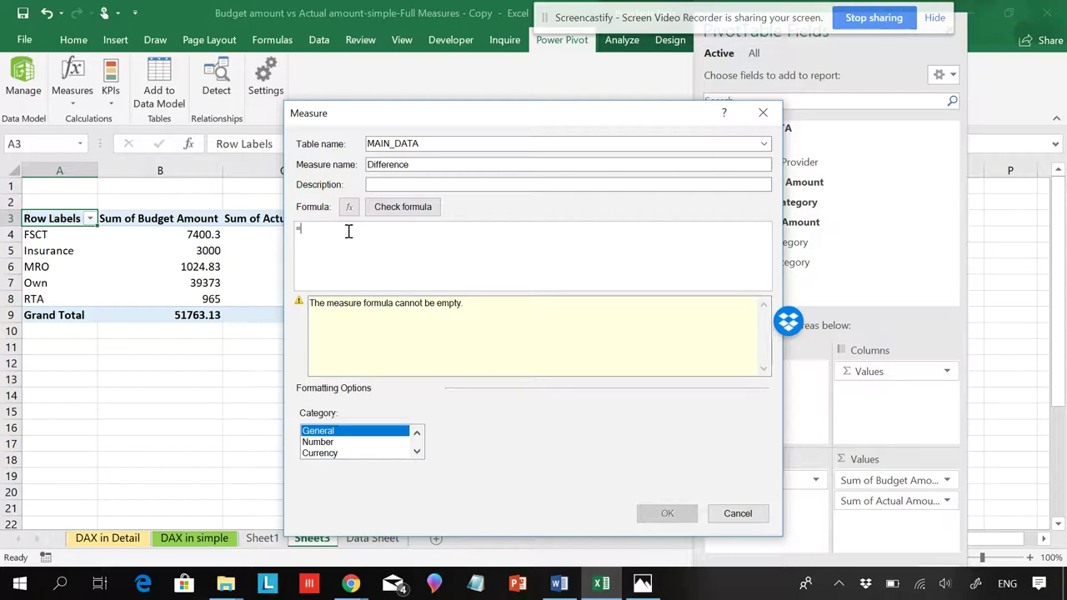
- Enter =MAIN_DATA[Budget Amount]-MAIN_DATA[Actual Amount] as the Difference formula, which flags a missing-aggregation error
{"action": "type", "text": "mai"}
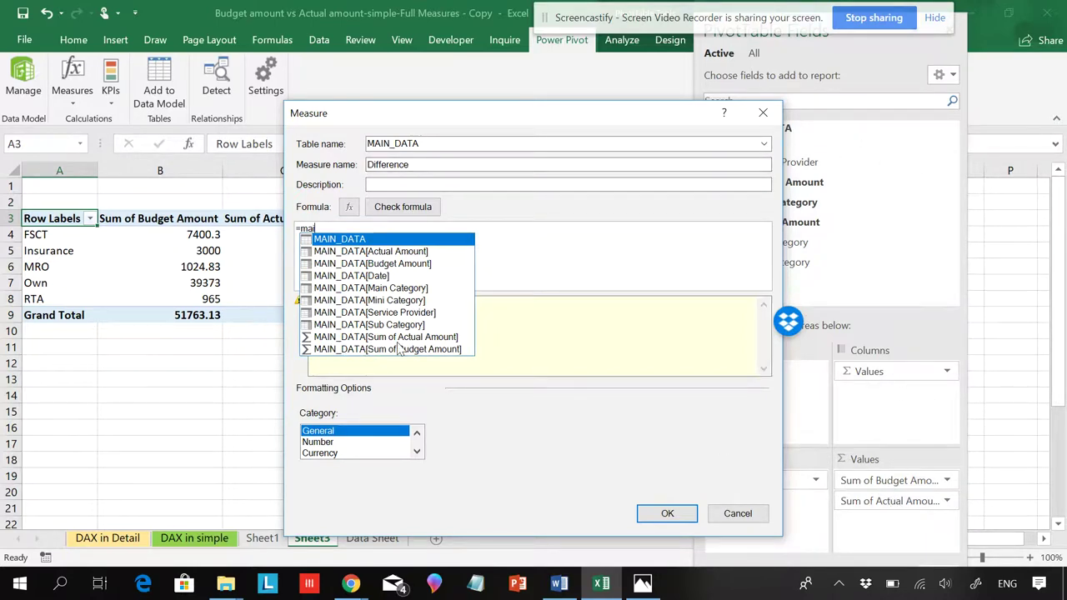
{"action": "double_click", "coordinate": [350, 337]}
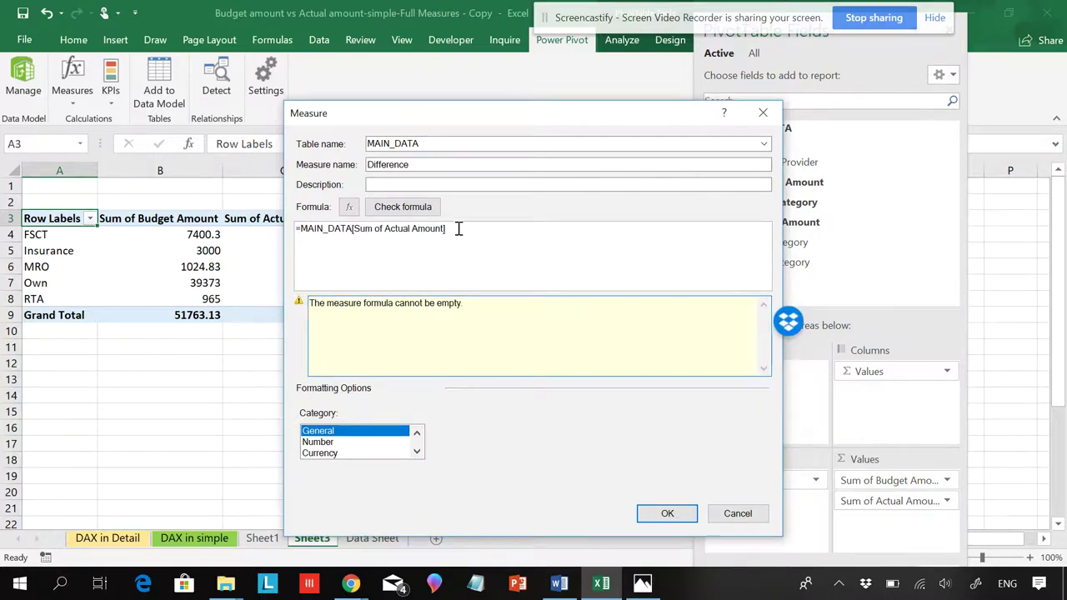
{"action": "left_click_drag", "start_coordinate": [458, 228], "coordinate": [292, 222]}
{"action": "type", "text": "=mai"}
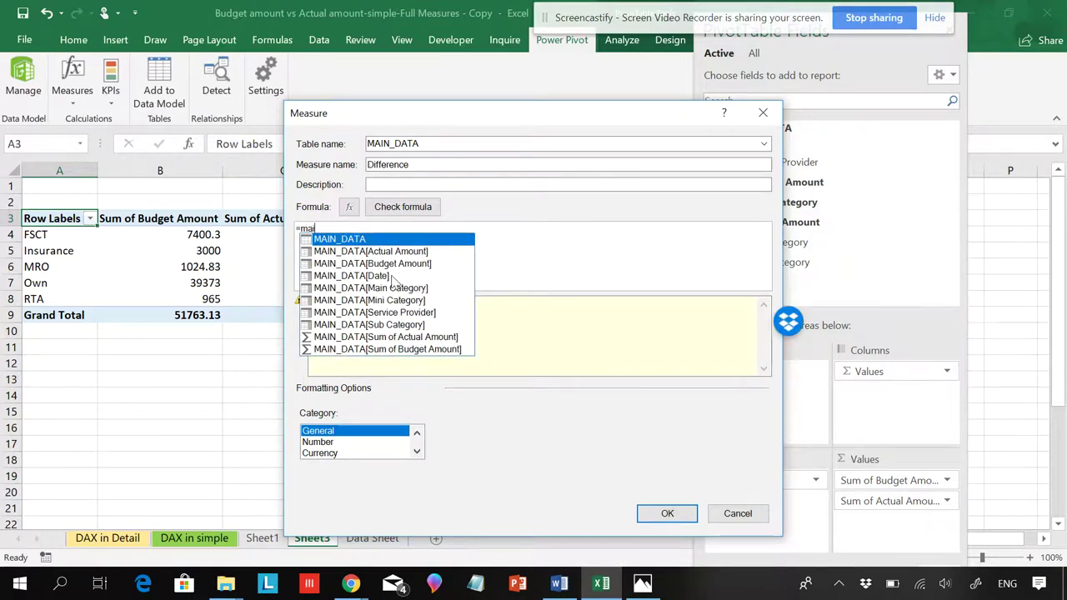
{"action": "double_click", "coordinate": [415, 265]}
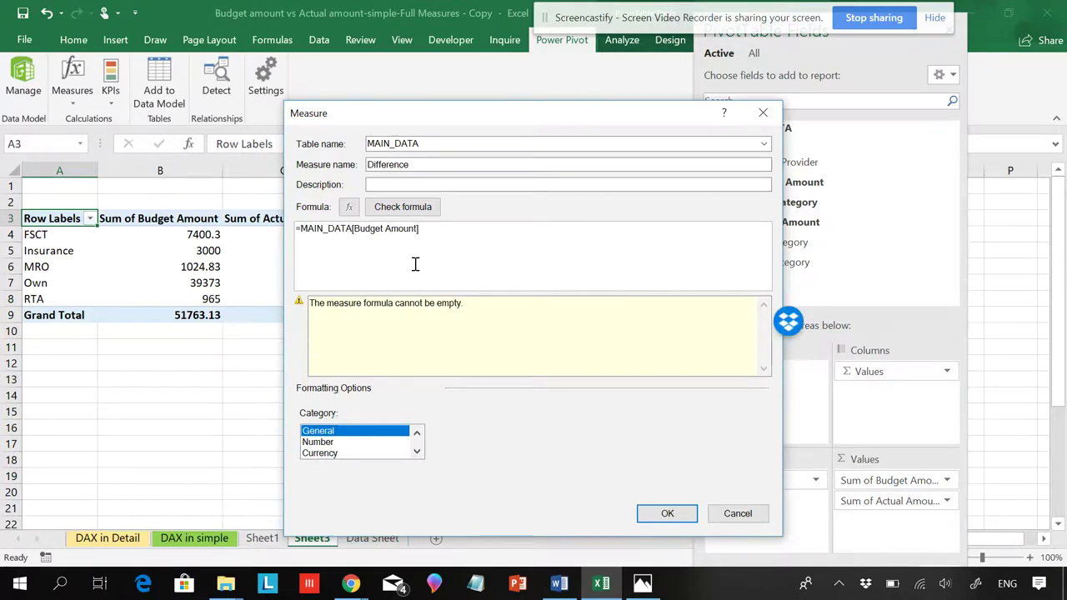
{"action": "type", "text": "-m"}
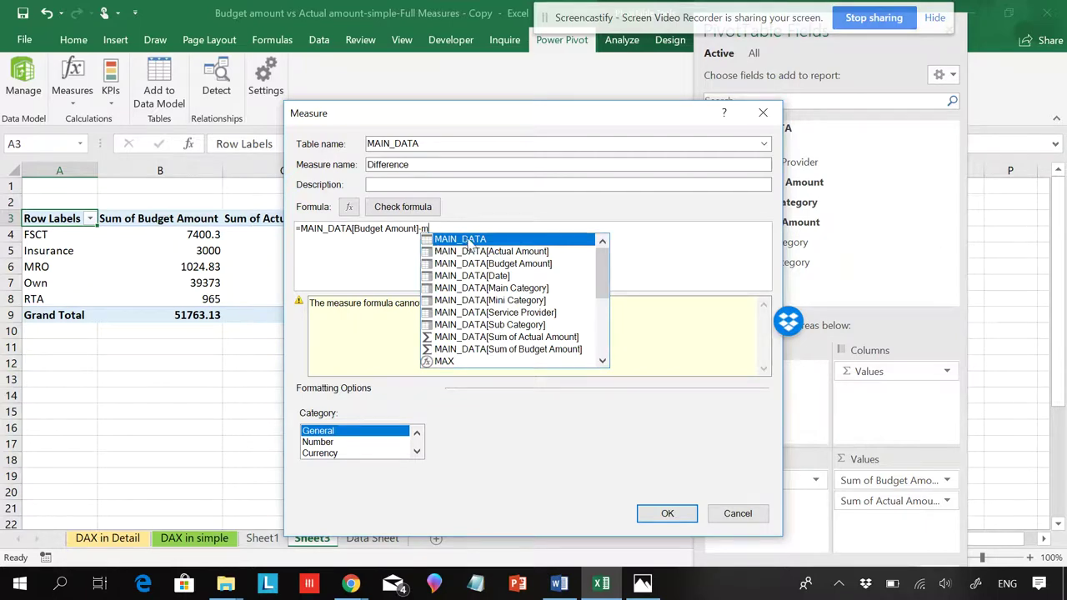
{"action": "left_click", "coordinate": [516, 252]}
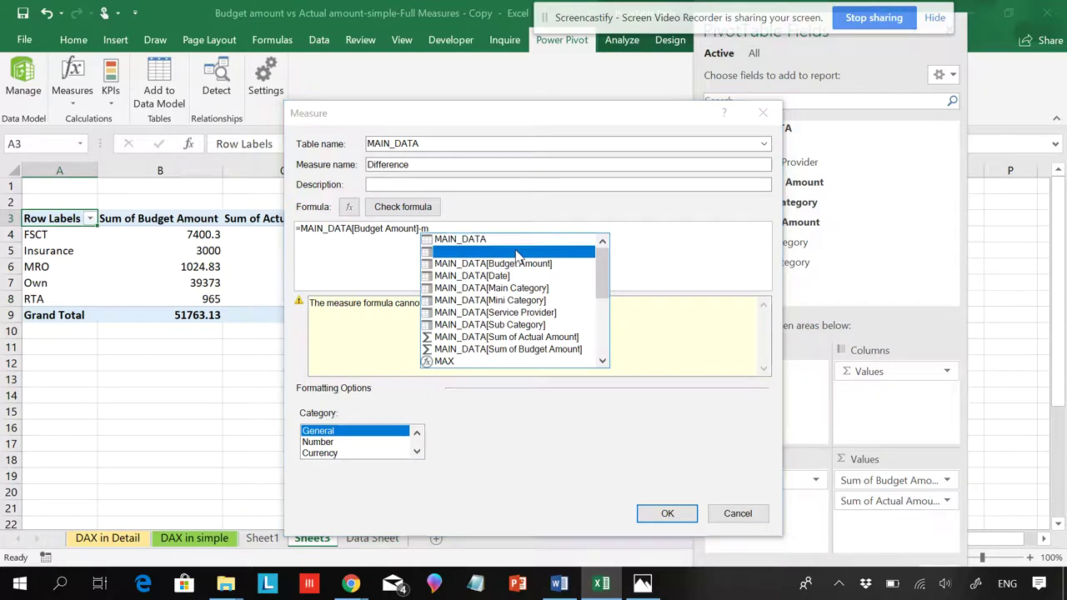
{"action": "double_click", "coordinate": [517, 252]}
{"action": "double_click", "coordinate": [410, 229]}
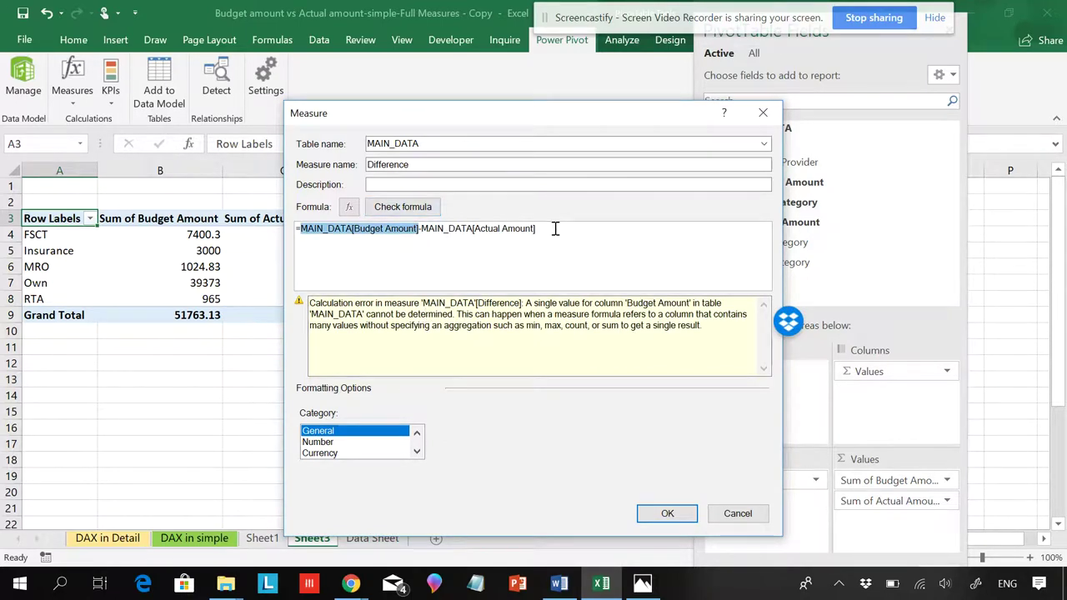
- Replace the formula with =MAIN_DATA[Sum of Budget Amount]-MAIN_DATA[Sum of Actual Amount] and validate it
{"action": "left_click_drag", "start_coordinate": [555, 228], "coordinate": [314, 244]}
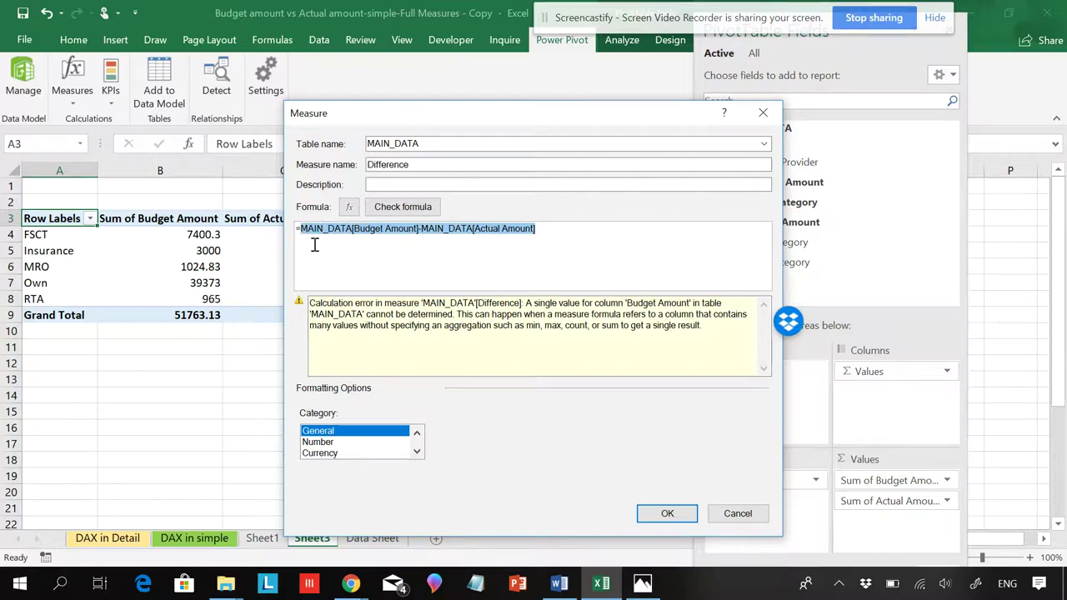
{"action": "type", "text": "ma"}
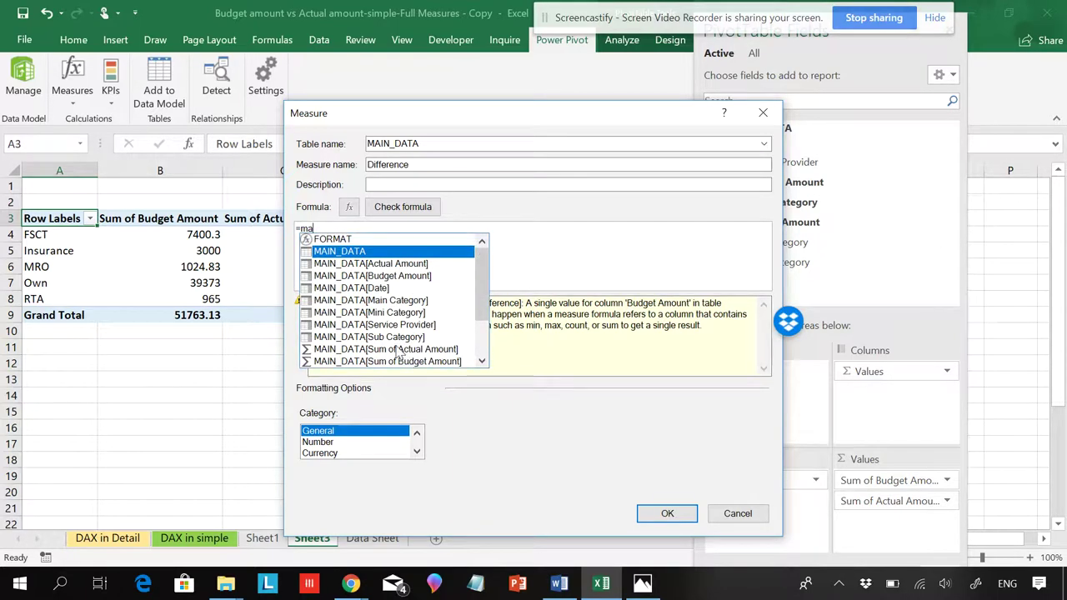
{"action": "double_click", "coordinate": [405, 360]}
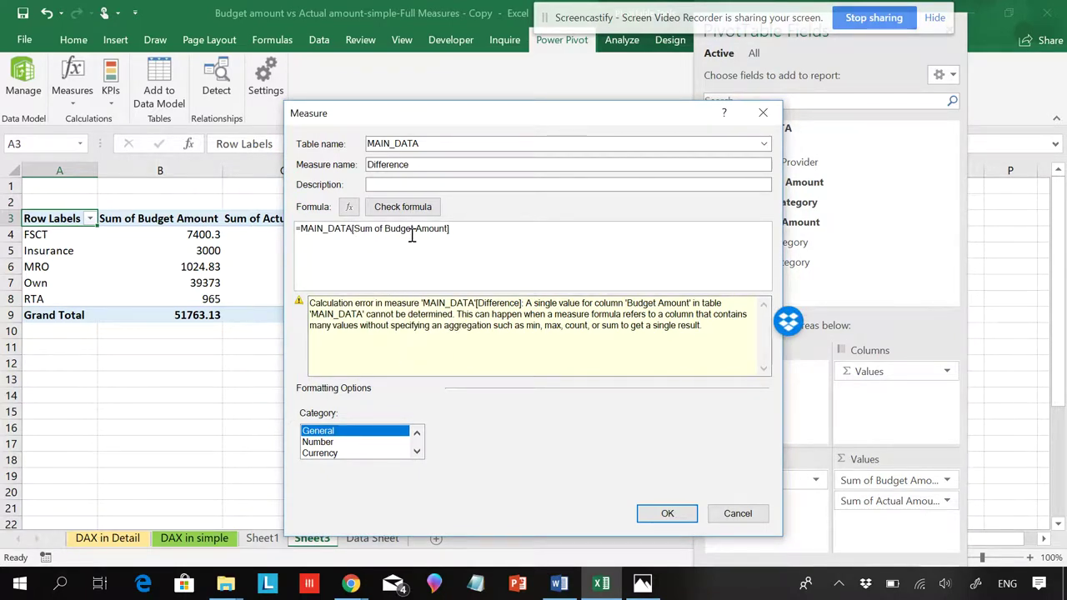
{"action": "type", "text": "-ma"}
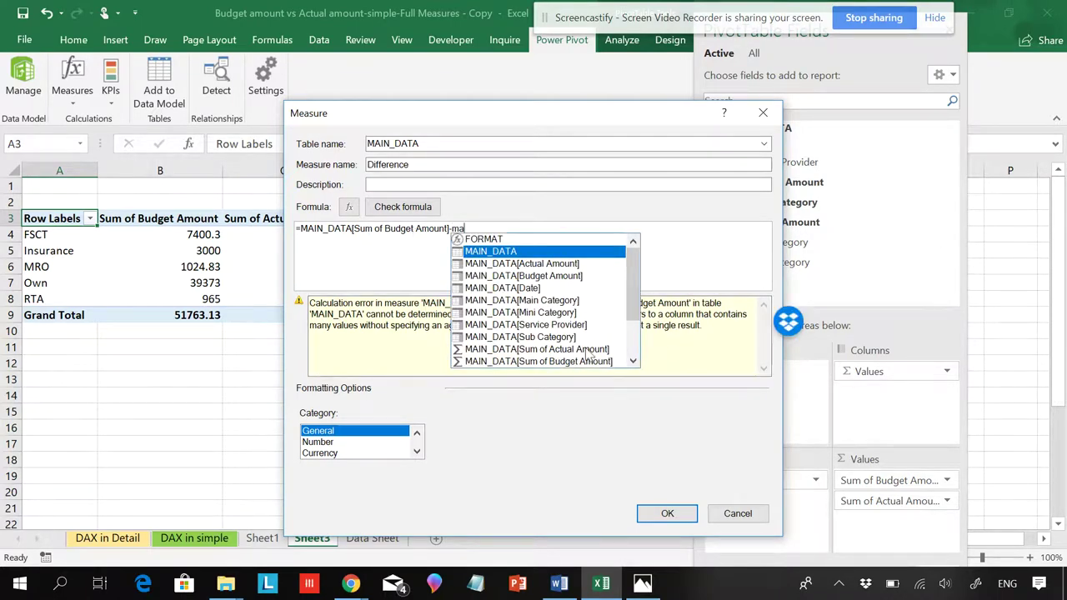
{"action": "left_click", "coordinate": [569, 350]}
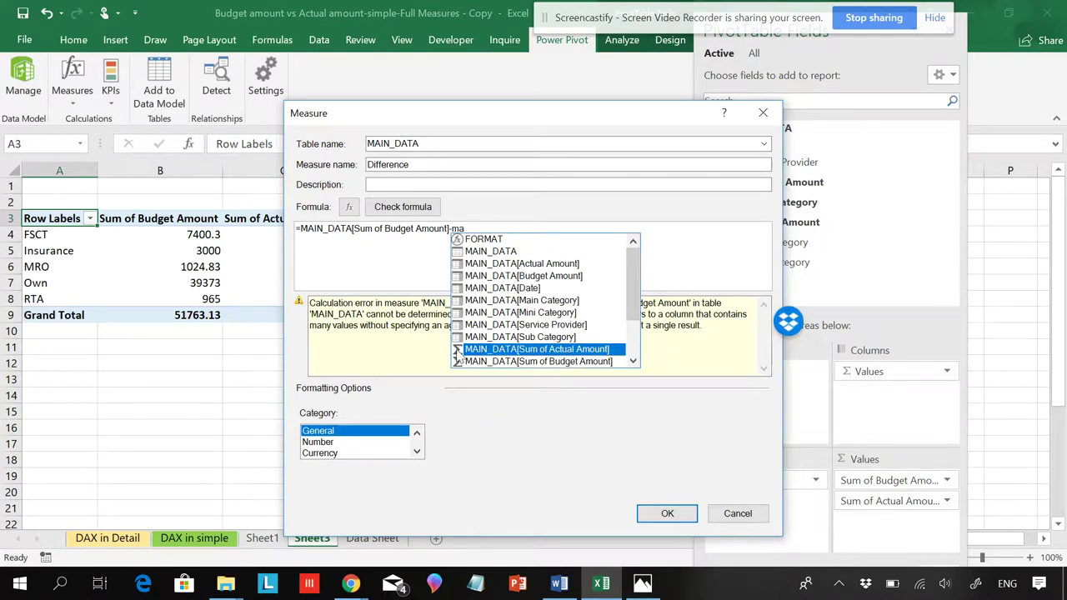
{"action": "double_click", "coordinate": [540, 350]}
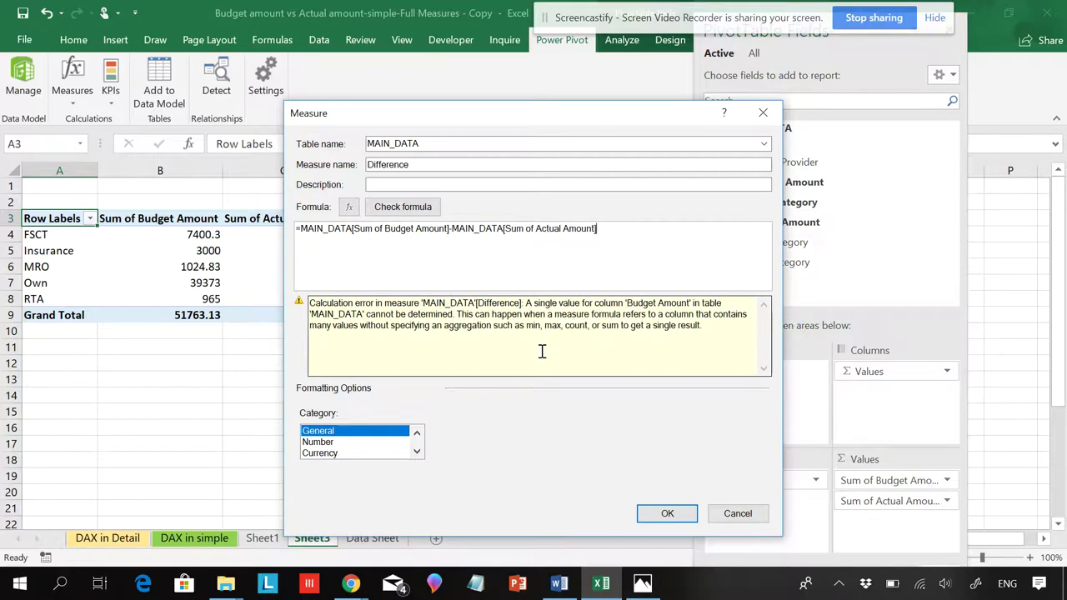
{"action": "left_click", "coordinate": [427, 208]}
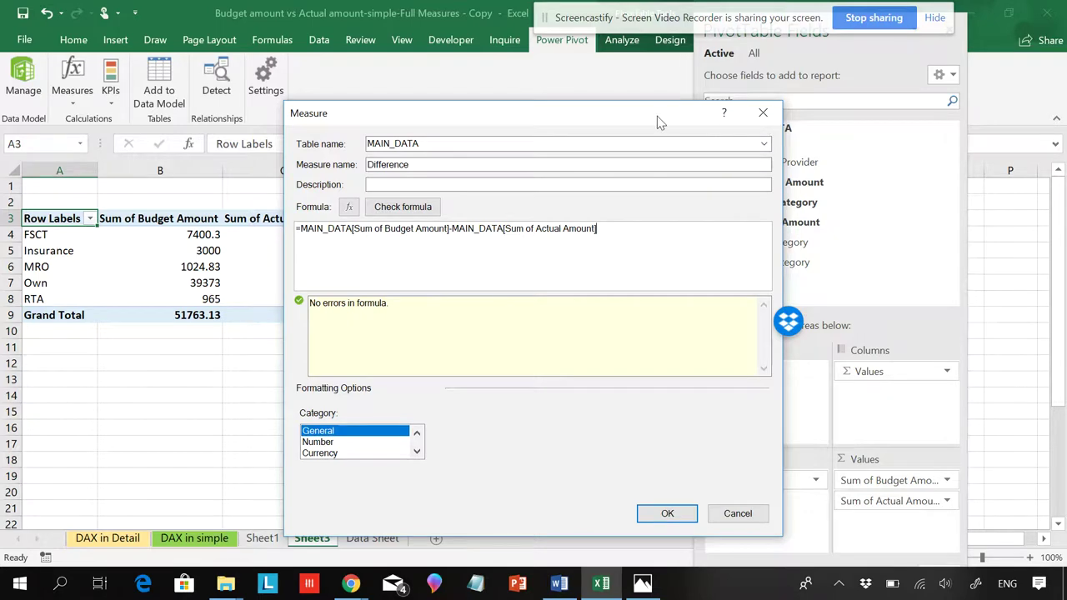
- Format Difference as a Decimal Number with 2 places and 1000 separator, and create the measure
{"action": "left_click_drag", "start_coordinate": [656, 116], "coordinate": [494, 76]}
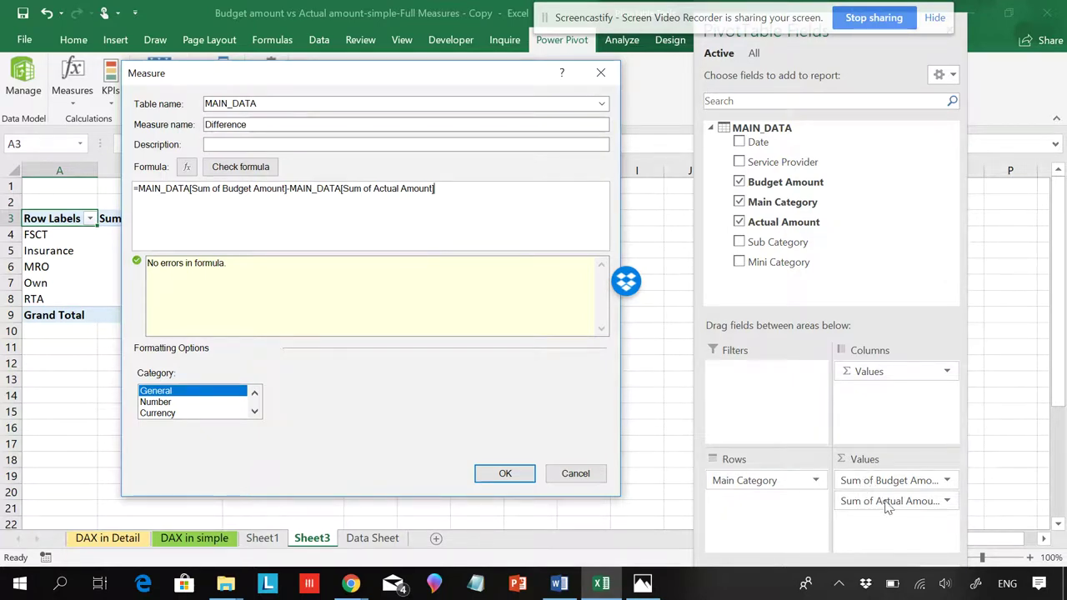
{"action": "left_click", "coordinate": [254, 412]}
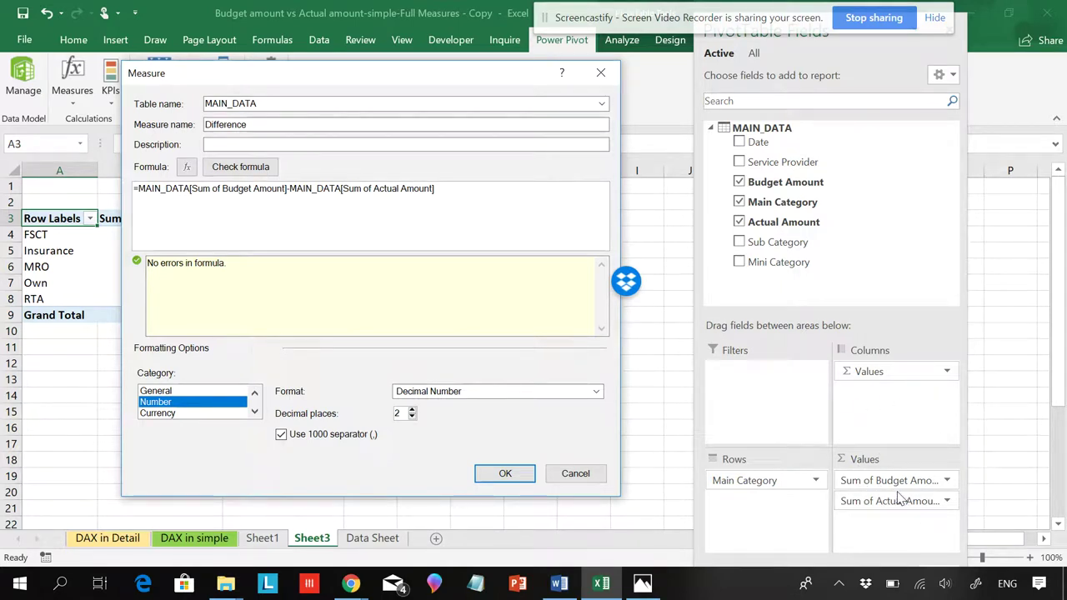
{"action": "left_click", "coordinate": [494, 481]}
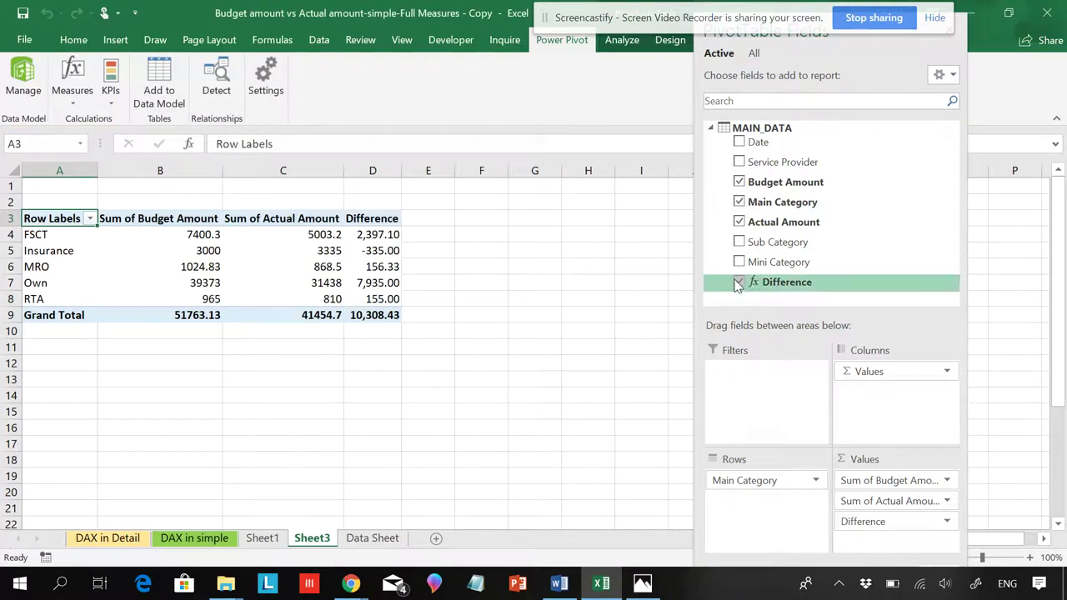
- Remove Sum of Budget Amount from the pivot values, then review the Difference measure in Manage Measures
{"action": "left_click_drag", "start_coordinate": [848, 484], "coordinate": [609, 352]}
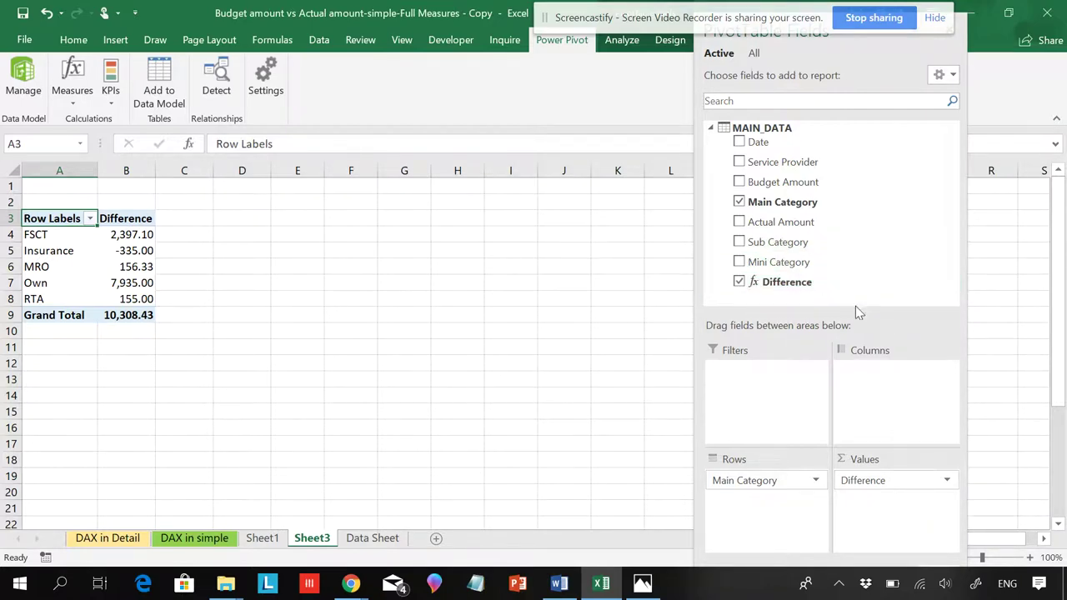
{"action": "left_click", "coordinate": [73, 87]}
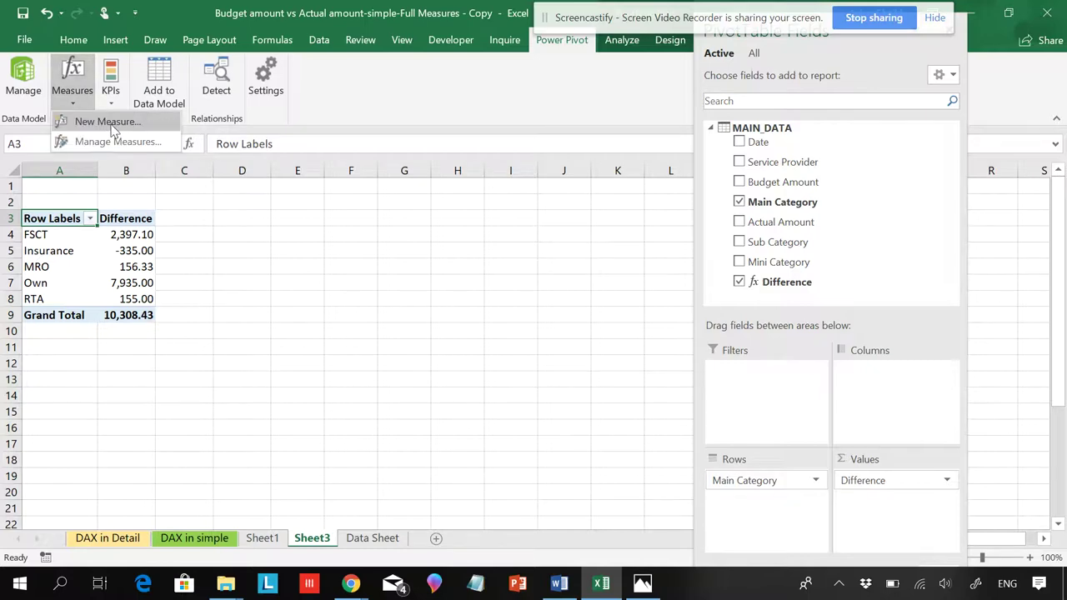
{"action": "left_click", "coordinate": [119, 140]}
{"action": "left_click", "coordinate": [489, 155]}
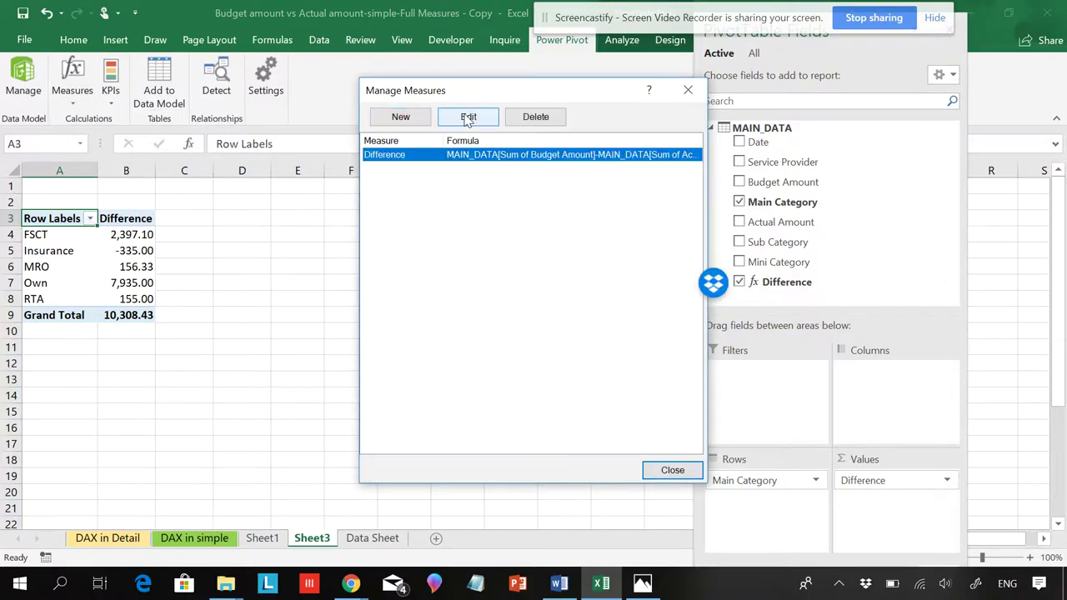
{"action": "left_click", "coordinate": [468, 118]}
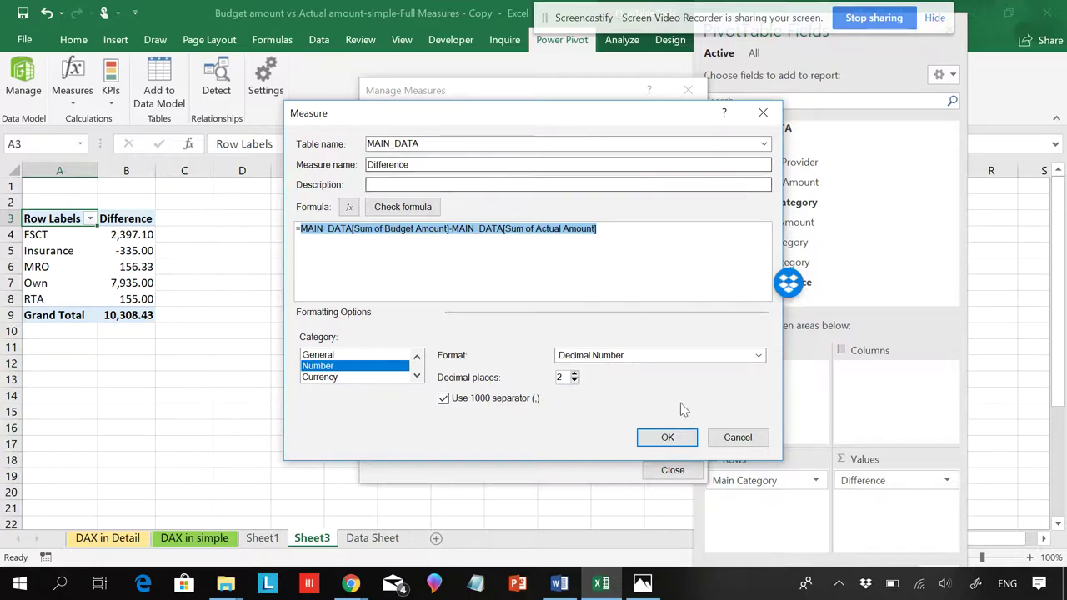
{"action": "left_click", "coordinate": [734, 438]}
{"action": "left_click", "coordinate": [672, 470]}
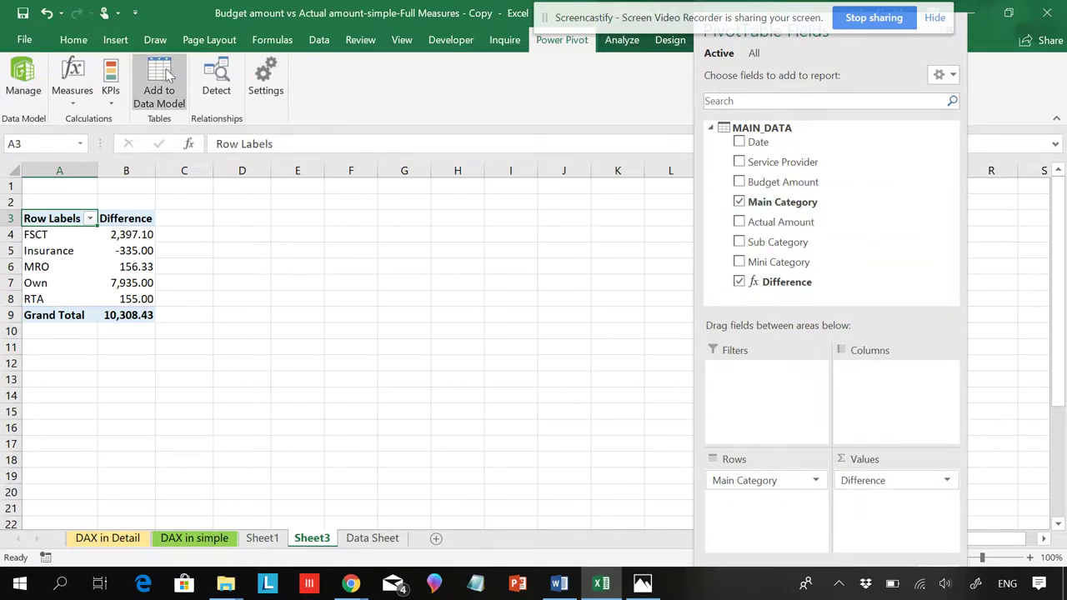
- Check the Difference measure's field-list actions and reopen Manage Measures with Difference selected
{"action": "left_click", "coordinate": [73, 88]}
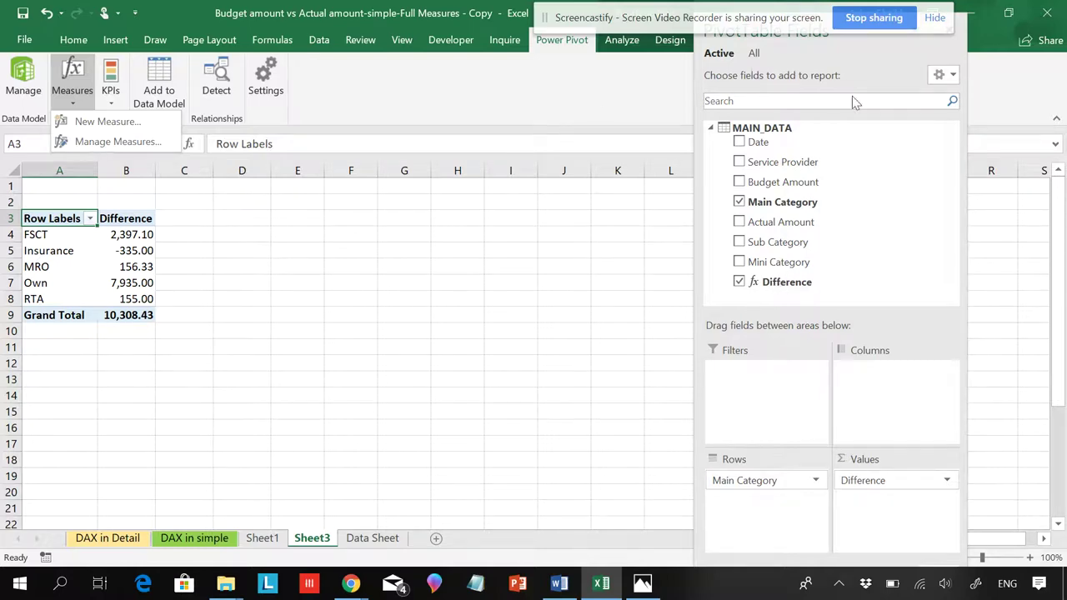
{"action": "right_click", "coordinate": [759, 283]}
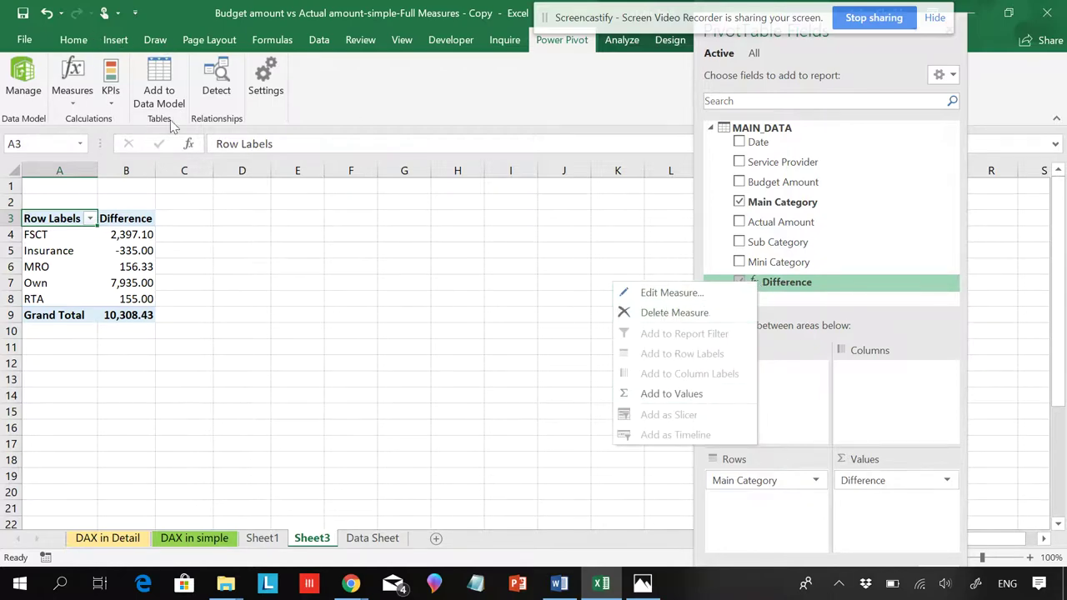
{"action": "left_click", "coordinate": [87, 98]}
{"action": "left_click", "coordinate": [116, 141]}
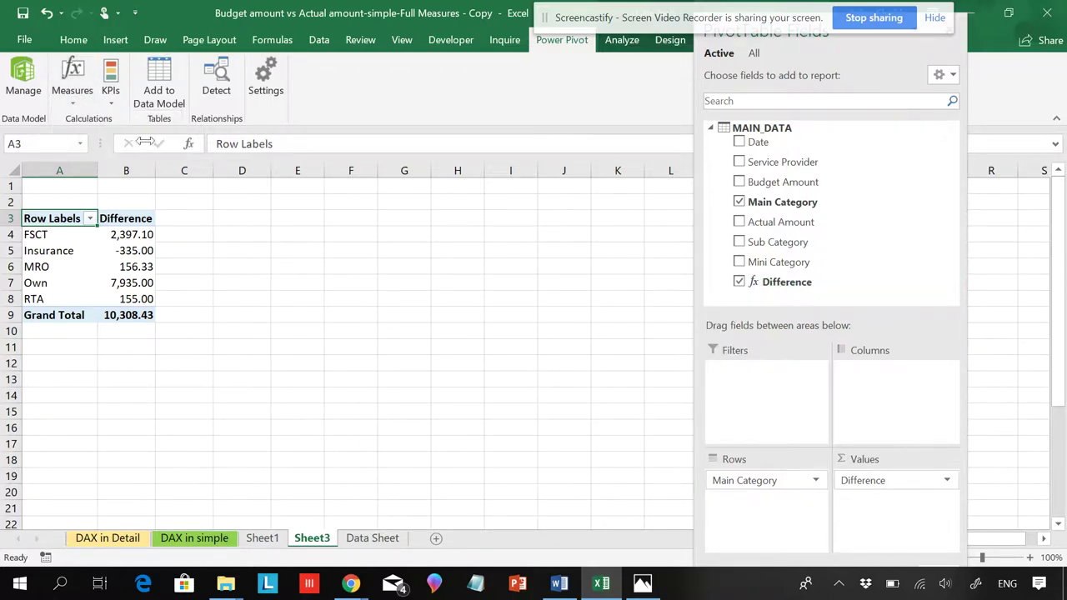
{"action": "left_click", "coordinate": [480, 155]}
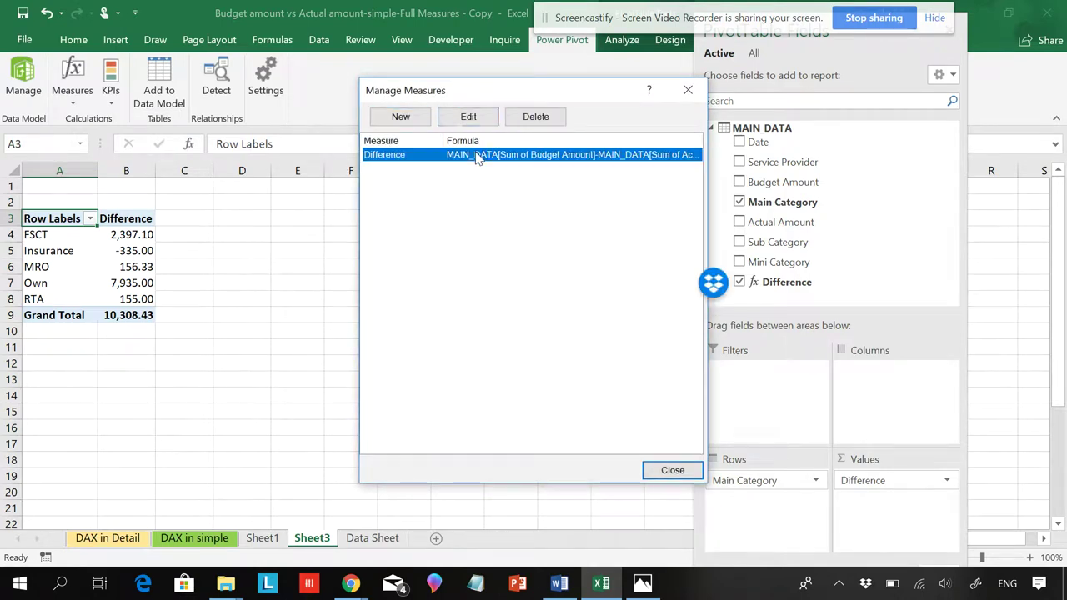
- Delete the Difference measure, then open the MAIN_DATA table in Power Pivot
{"action": "left_click", "coordinate": [534, 118]}
{"action": "left_click", "coordinate": [507, 306]}
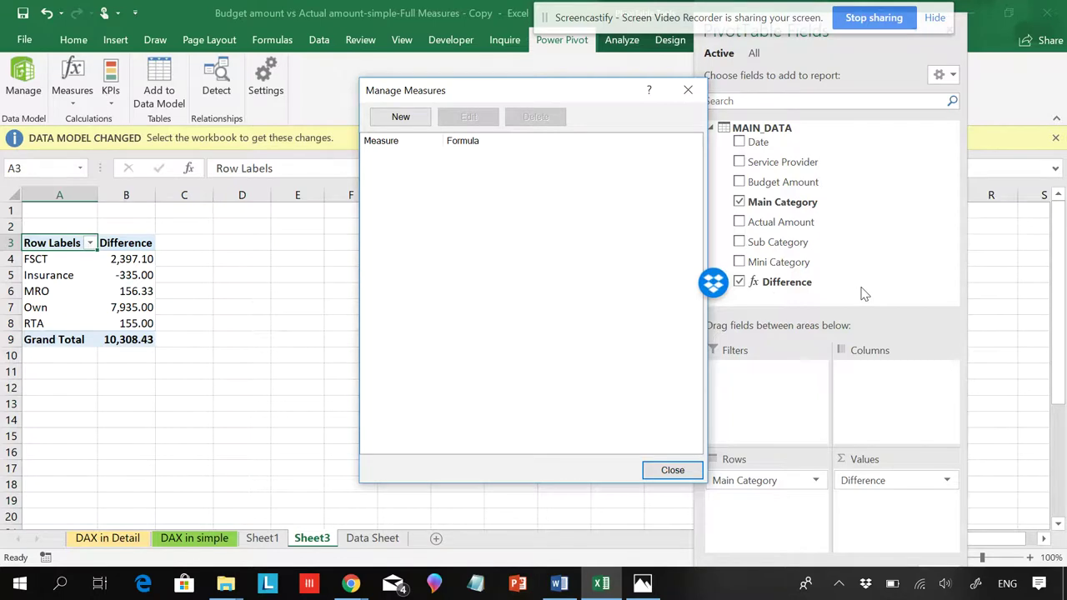
{"action": "left_click", "coordinate": [658, 468]}
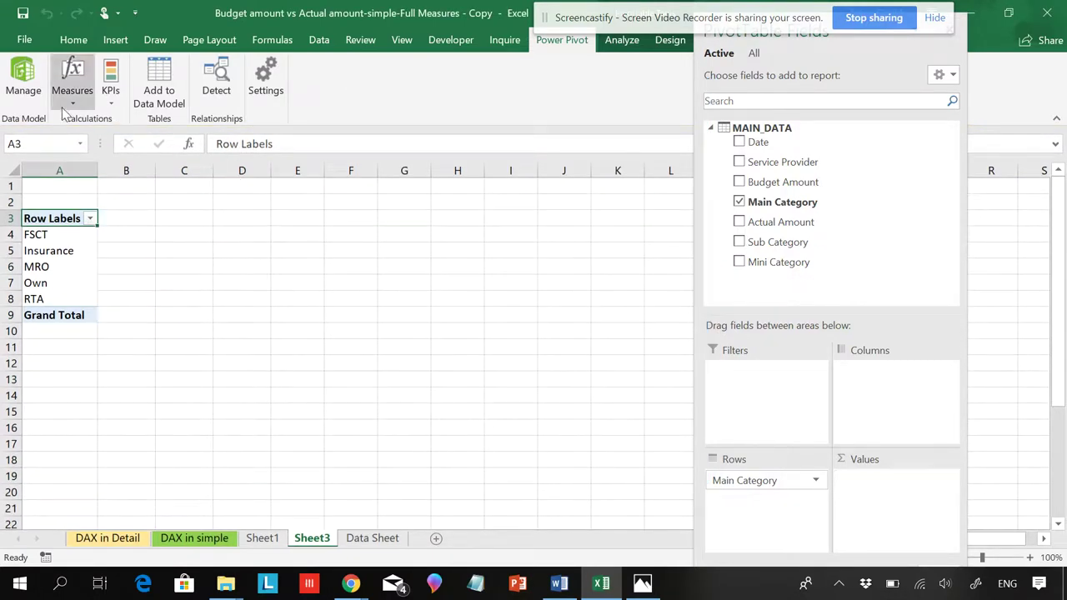
{"action": "left_click", "coordinate": [27, 89]}
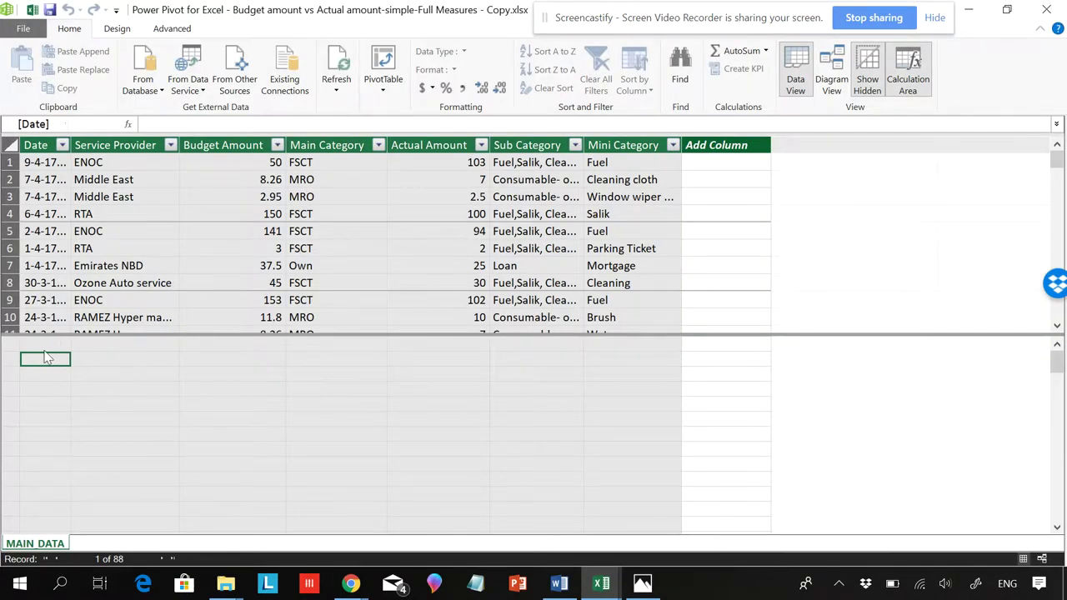
- Close Power Pivot, then draft a MAIN_DATA measure typed 'sum' and cancel it
{"action": "left_click", "coordinate": [1045, 9]}
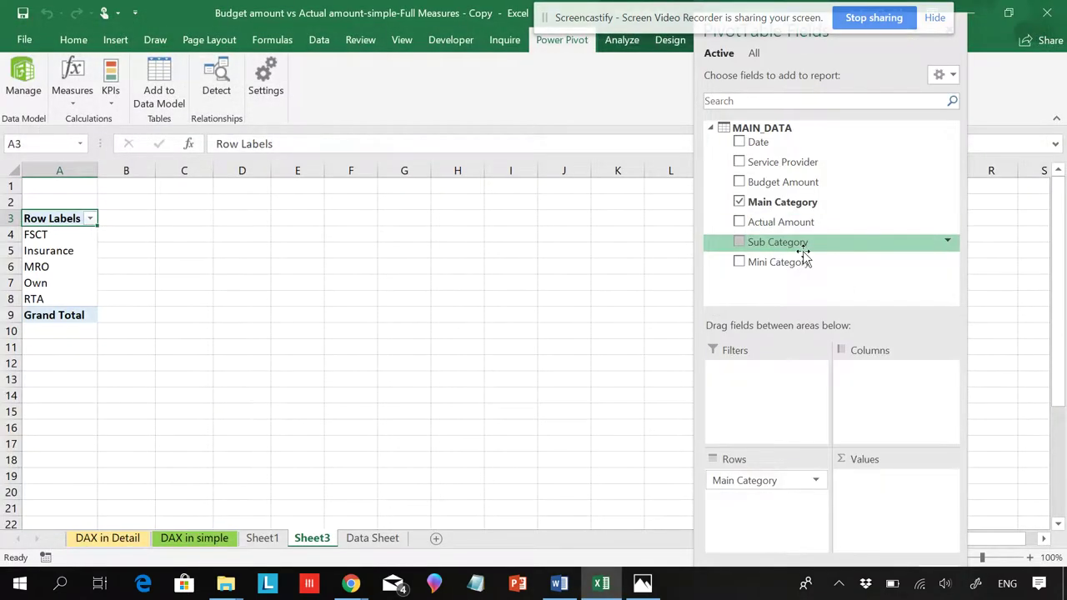
{"action": "right_click", "coordinate": [750, 128]}
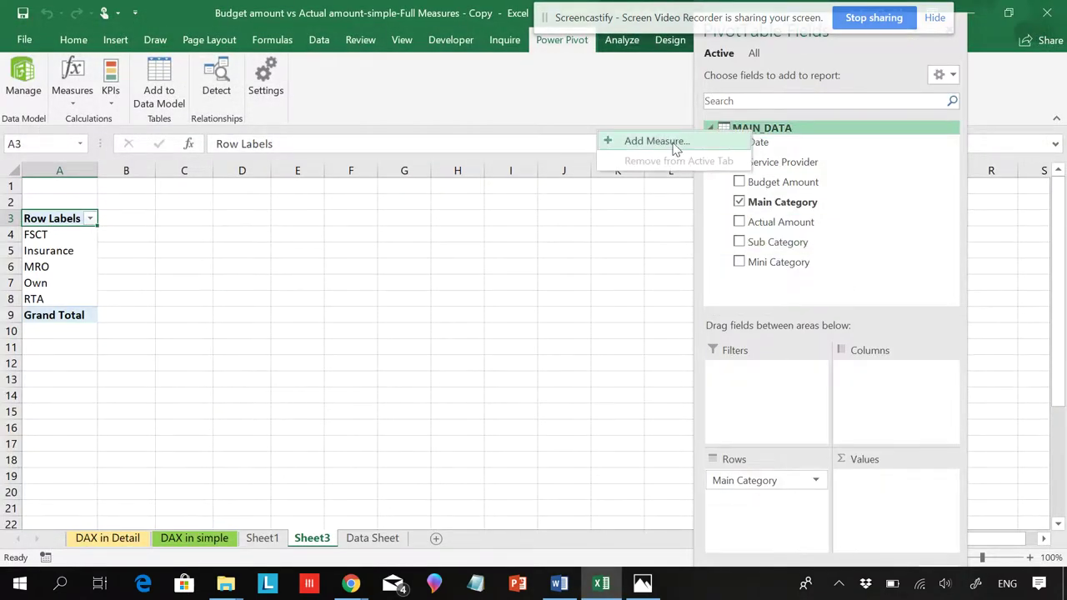
{"action": "left_click", "coordinate": [670, 142]}
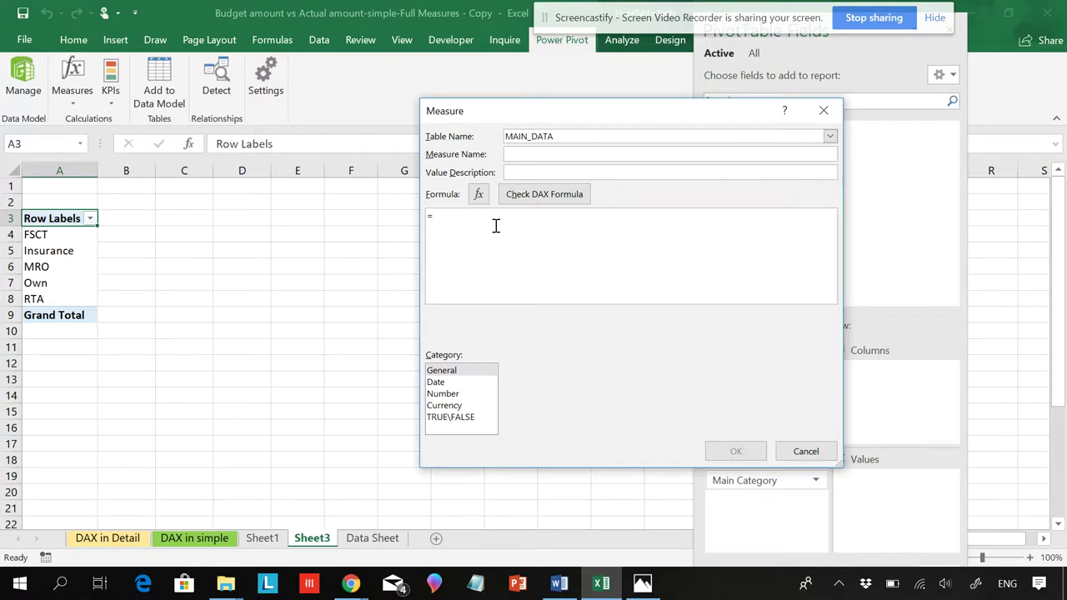
{"action": "type", "text": "sum"}
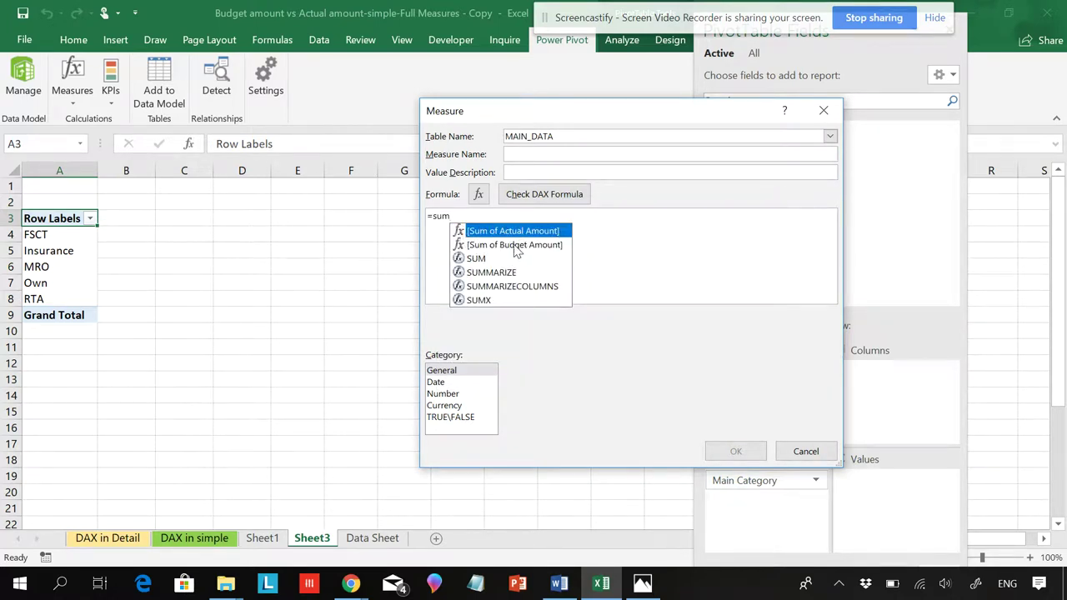
{"action": "left_click", "coordinate": [804, 451]}
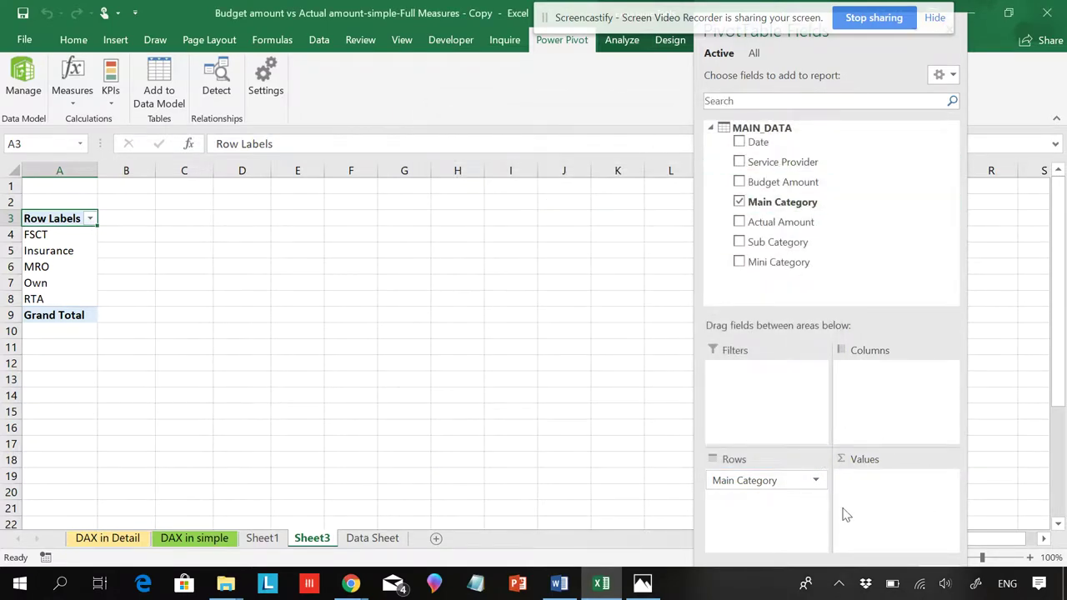
- Permanently delete the Sheet3 worksheet
{"action": "right_click", "coordinate": [325, 538]}
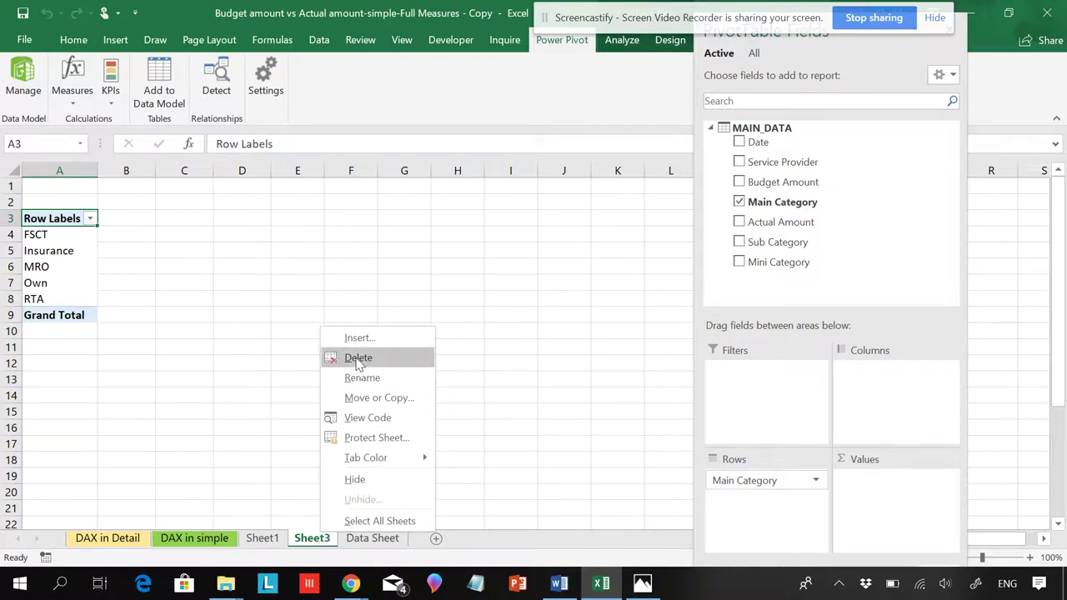
{"action": "left_click", "coordinate": [407, 358]}
{"action": "left_click", "coordinate": [505, 338]}
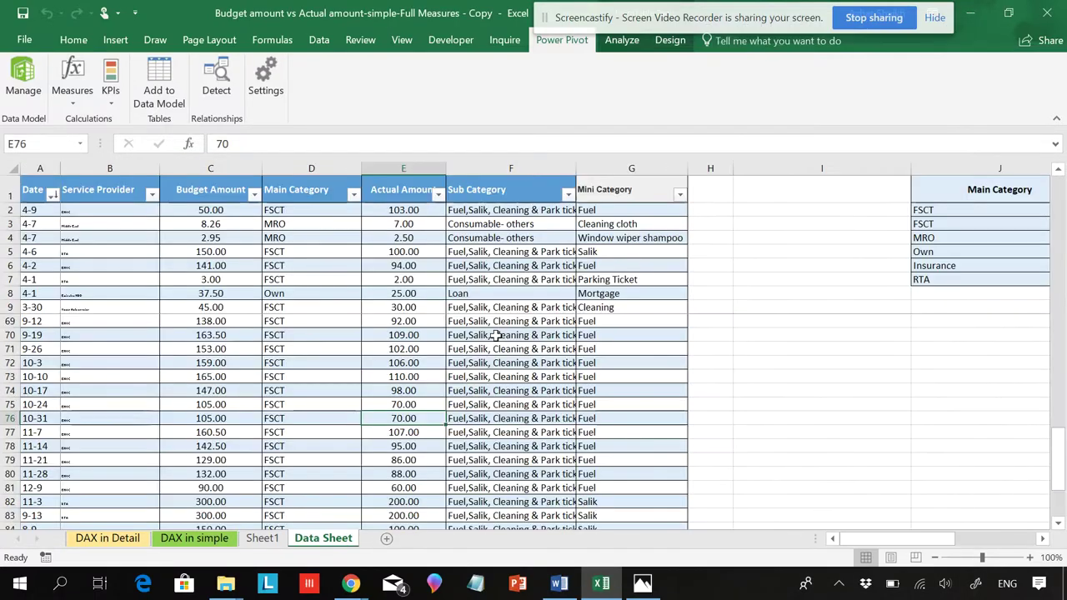
- Check the now-empty data model in Power Pivot, then select cell C9 of the budget table
{"action": "left_click", "coordinate": [23, 79]}
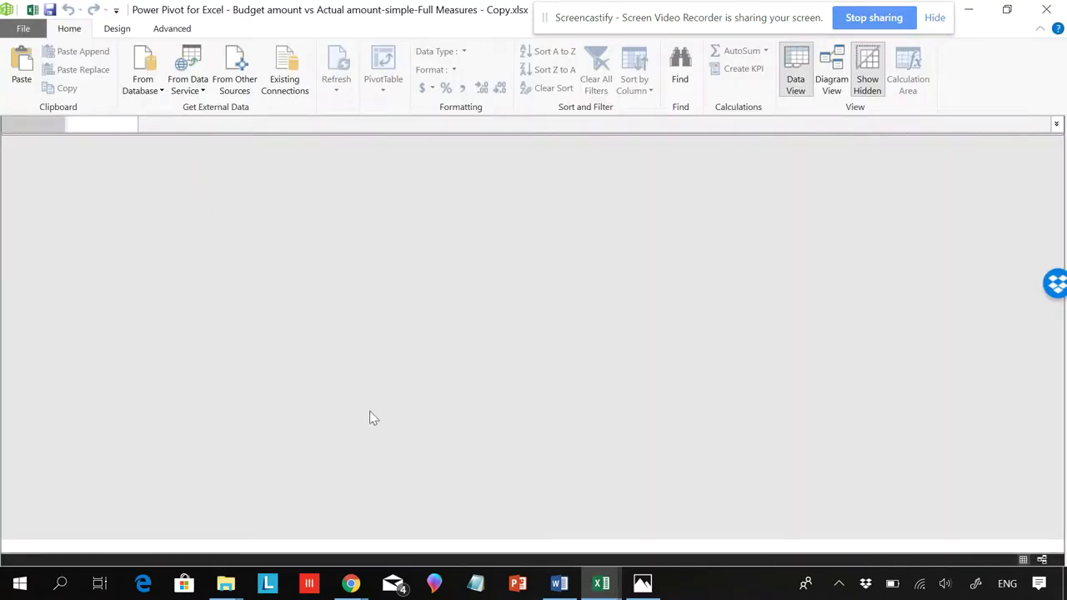
{"action": "left_click", "coordinate": [1045, 9]}
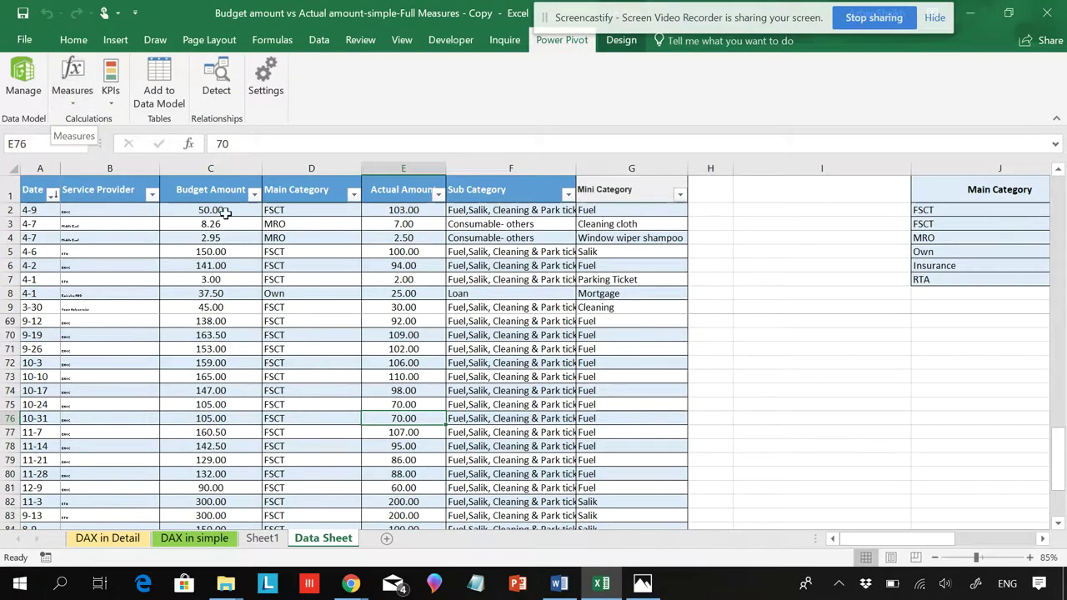
{"action": "left_click", "coordinate": [254, 307]}
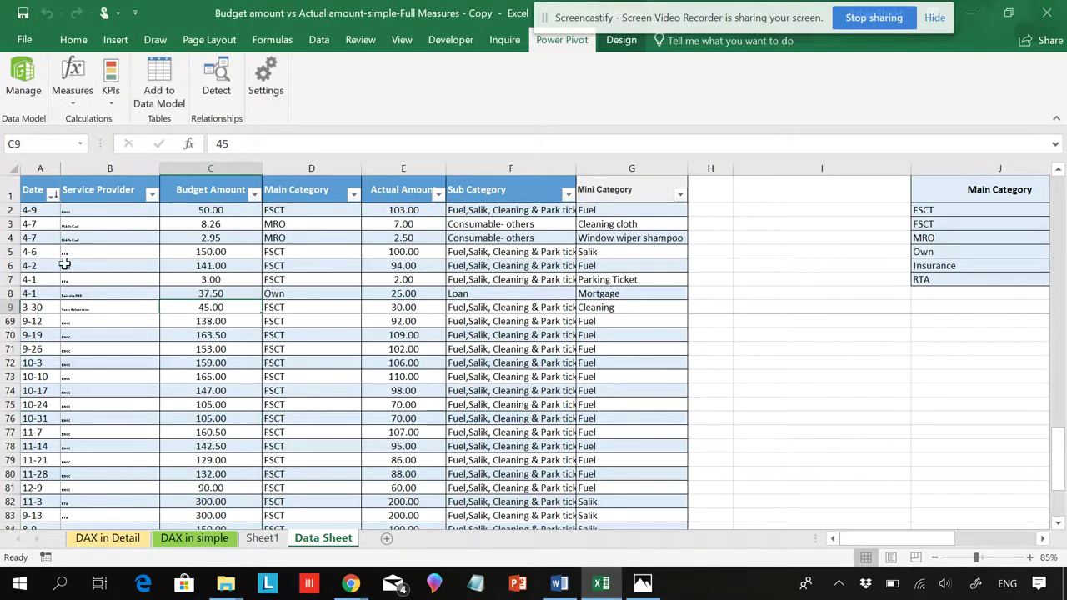
{"action": "left_click", "coordinate": [114, 42]}
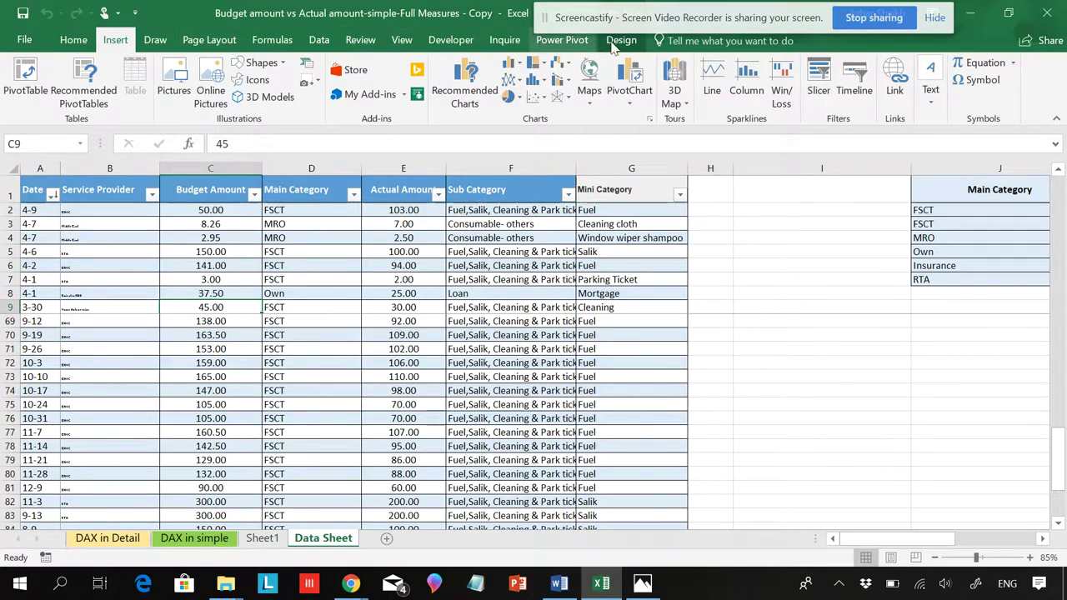
- Insert a PivotTable from MAIN_DATA on a new sheet, adding the data to the Data Model
{"action": "left_click", "coordinate": [25, 79]}
{"action": "scroll", "coordinate": [219, 320], "scroll_direction": "down", "scroll_amount": 2}
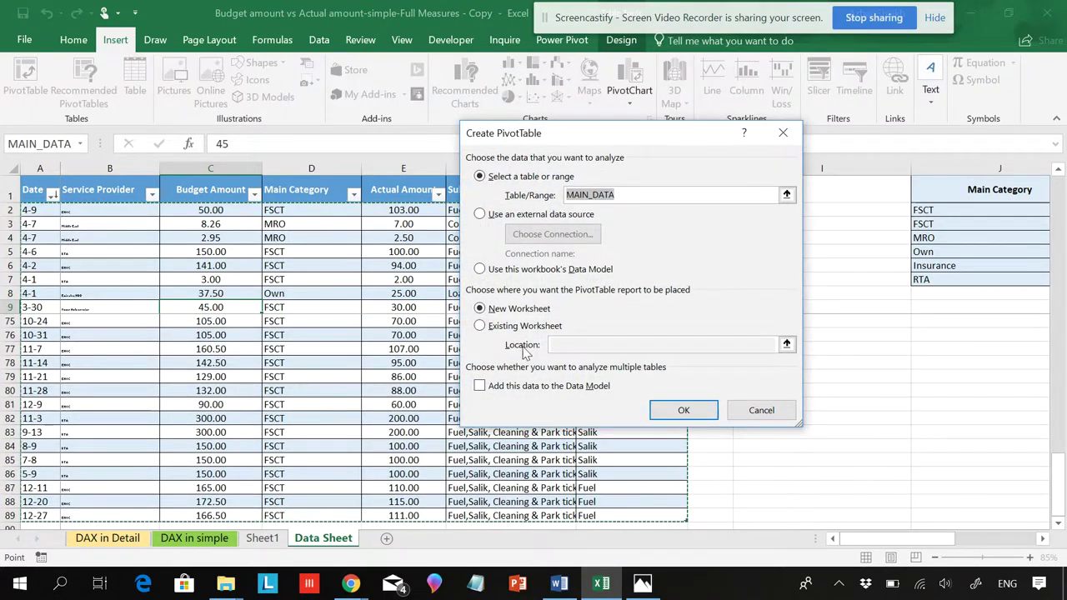
{"action": "left_click", "coordinate": [512, 385]}
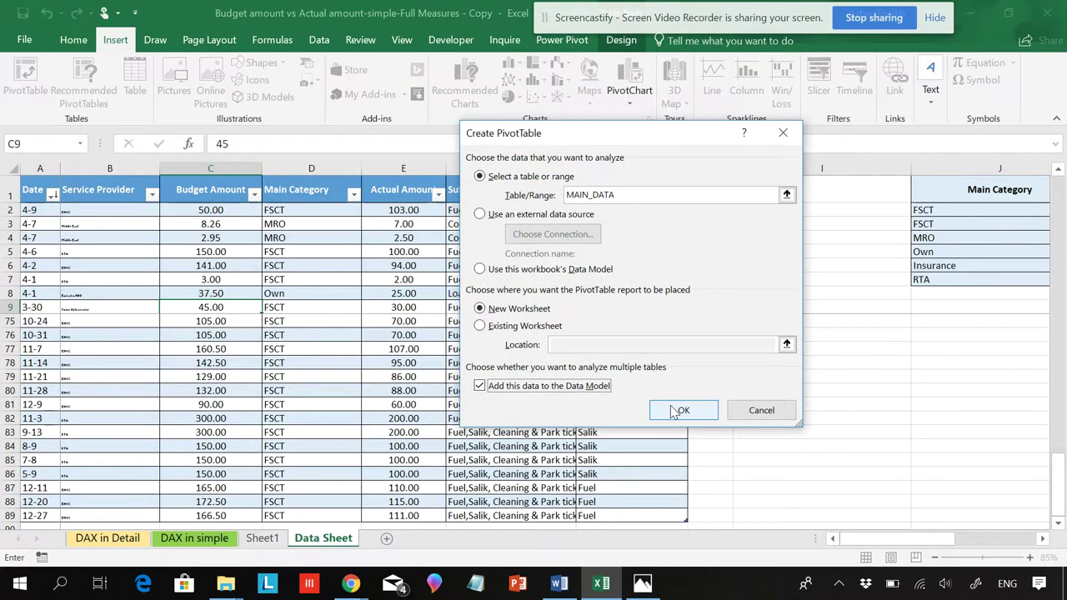
{"action": "left_click", "coordinate": [680, 409]}
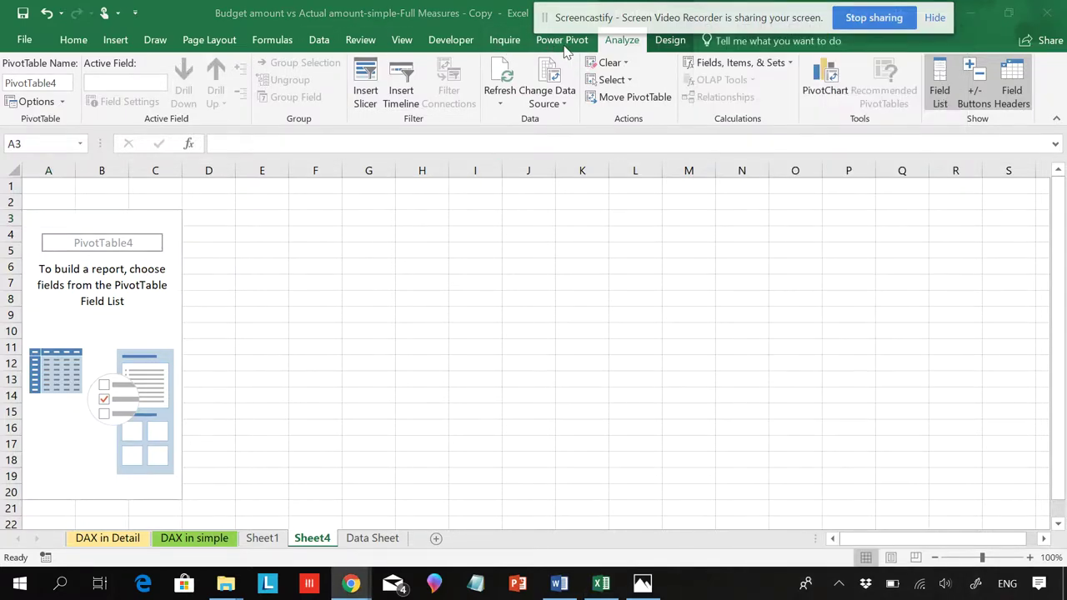
{"action": "left_click", "coordinate": [567, 42]}
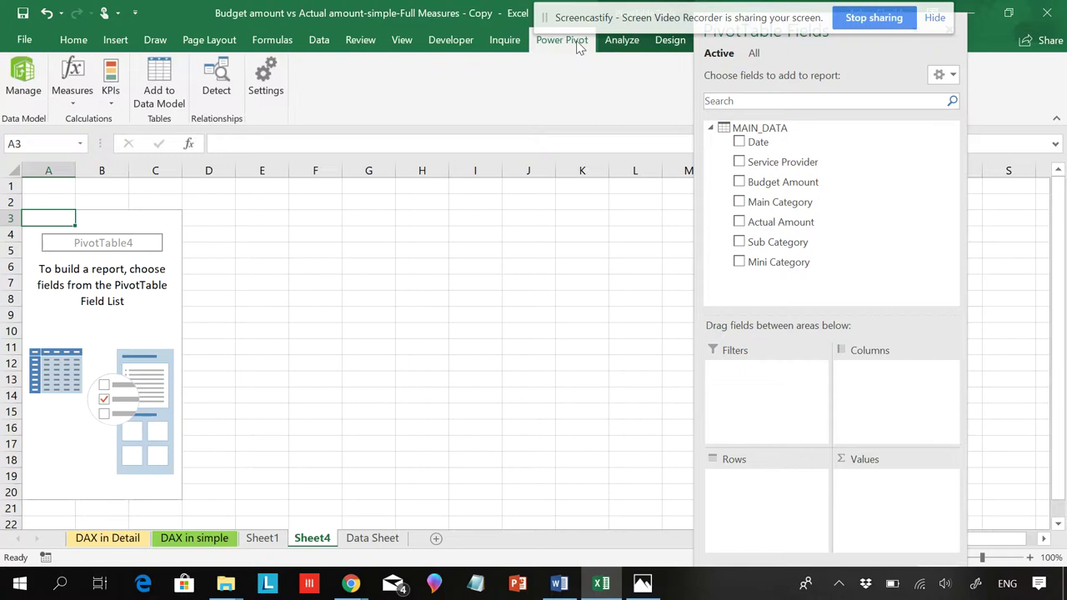
{"action": "left_click", "coordinate": [72, 84]}
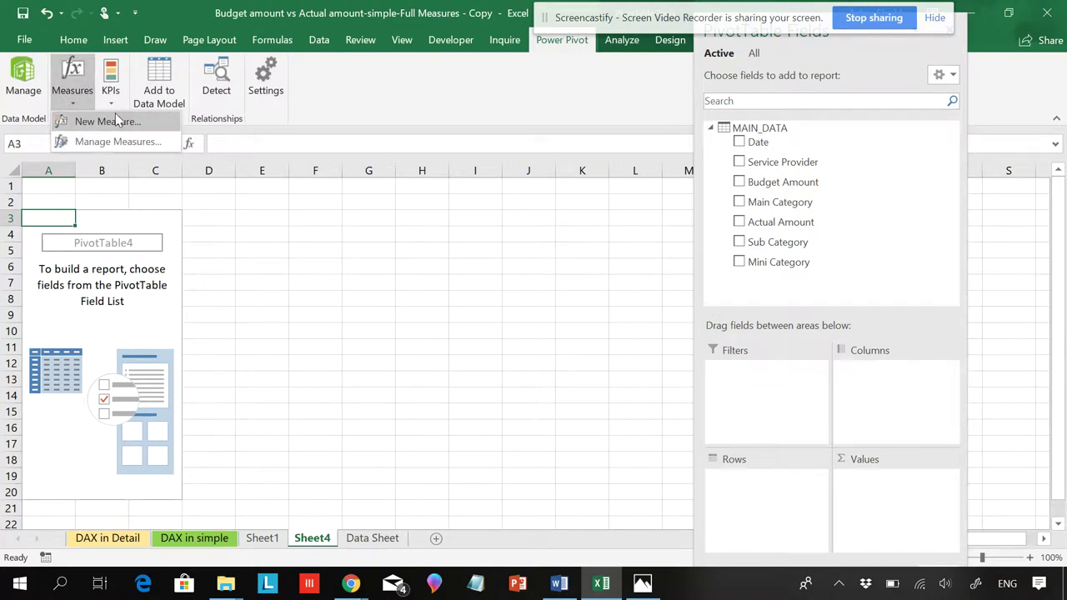
{"action": "left_click", "coordinate": [107, 122]}
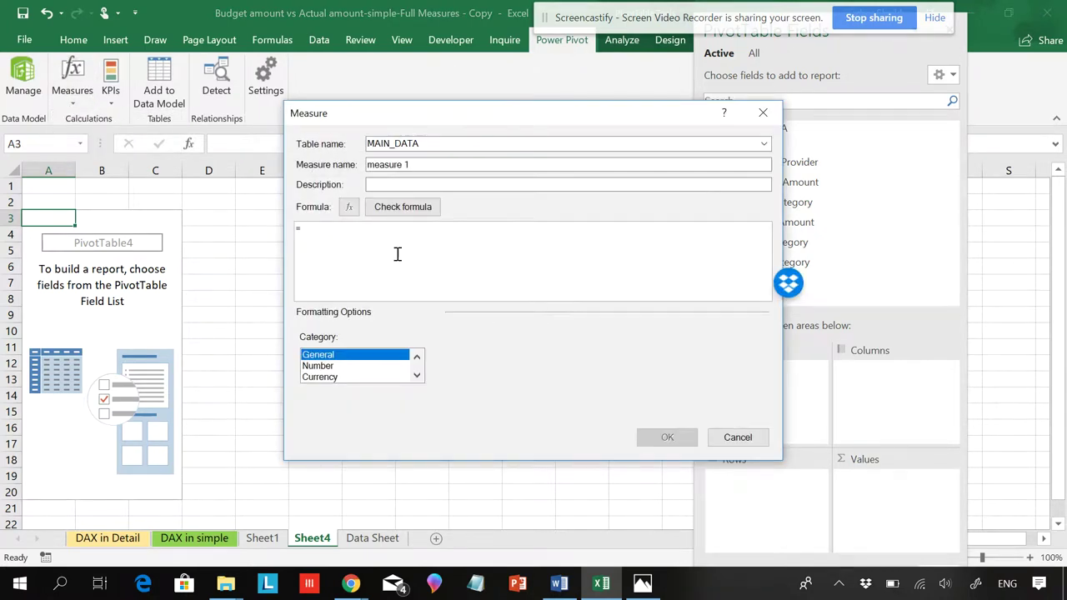
{"action": "type", "text": "sum"}
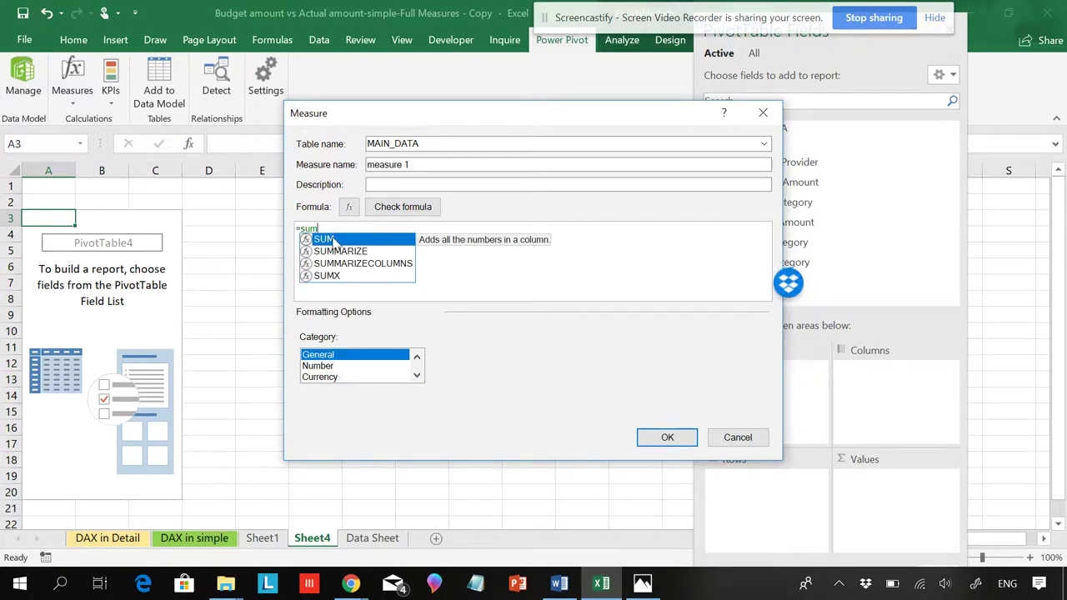
{"action": "key", "text": "BackSpace"}
{"action": "key", "text": "BackSpace"}
{"action": "key", "text": "BackSpace"}
{"action": "type", "text": "main"}
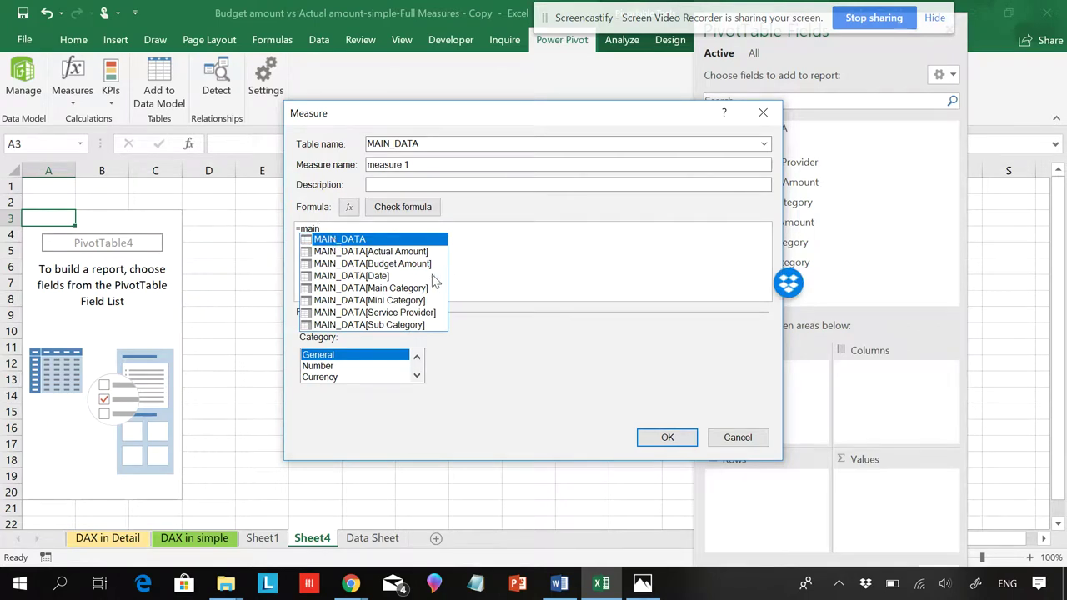
{"action": "left_click", "coordinate": [396, 263]}
{"action": "left_click", "coordinate": [396, 263]}
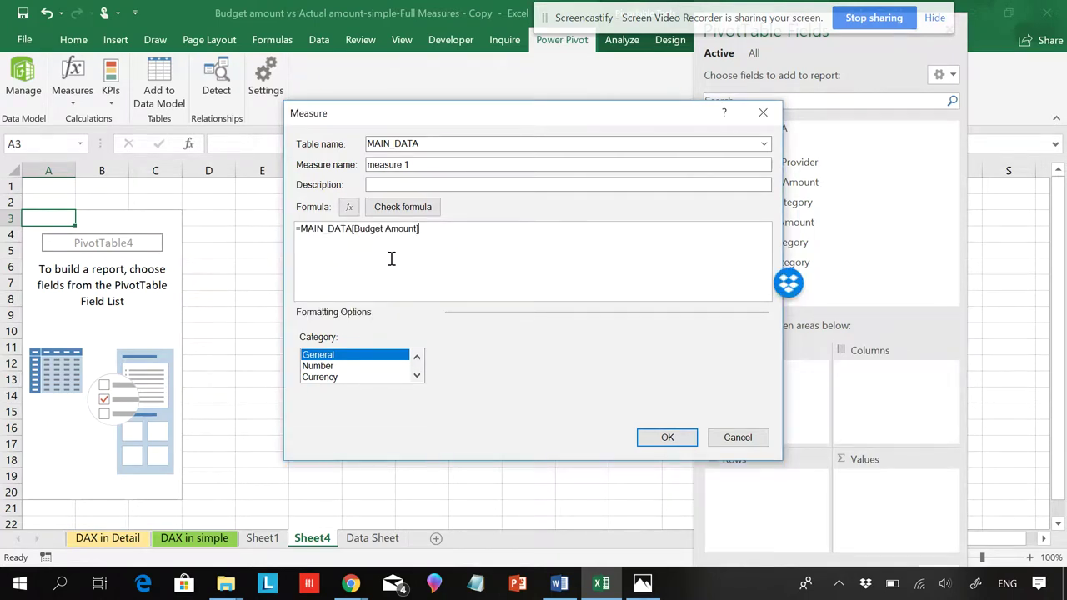
{"action": "type", "text": "-ma"}
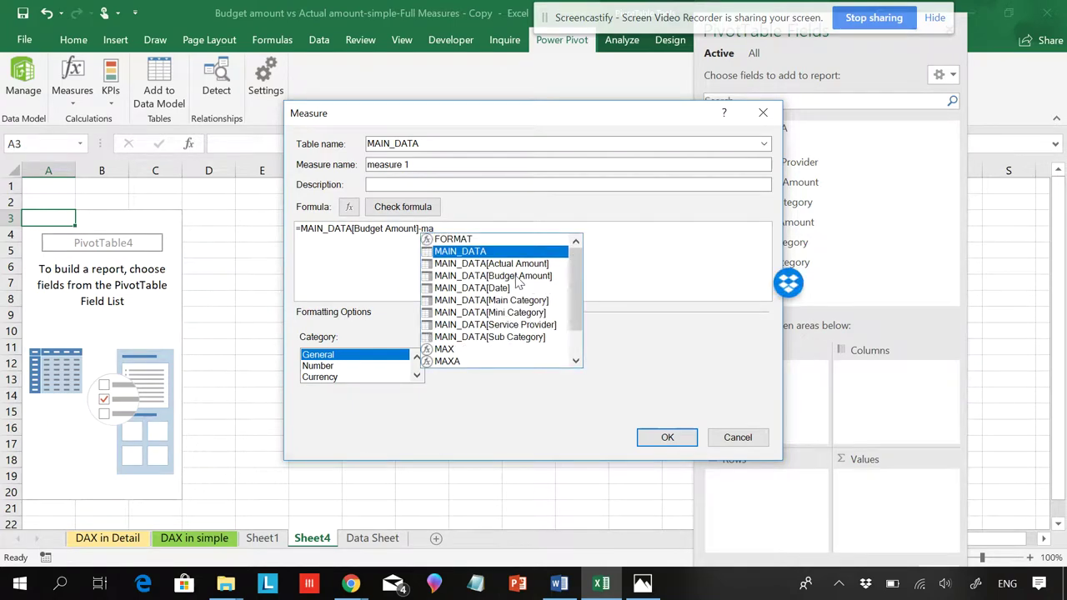
{"action": "double_click", "coordinate": [514, 265]}
{"action": "left_click", "coordinate": [402, 206]}
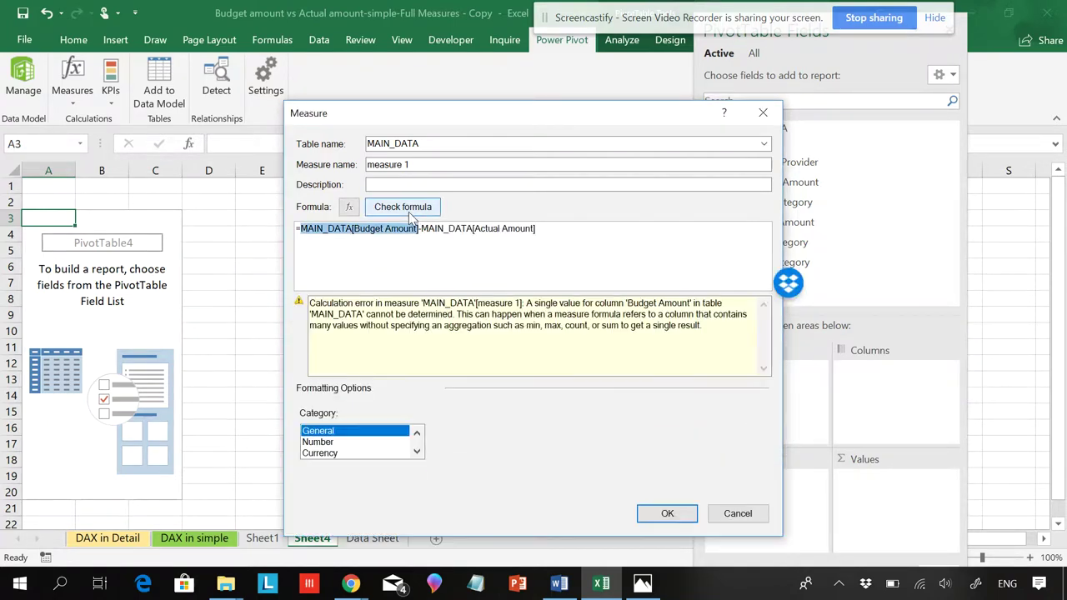
{"action": "left_click", "coordinate": [719, 515]}
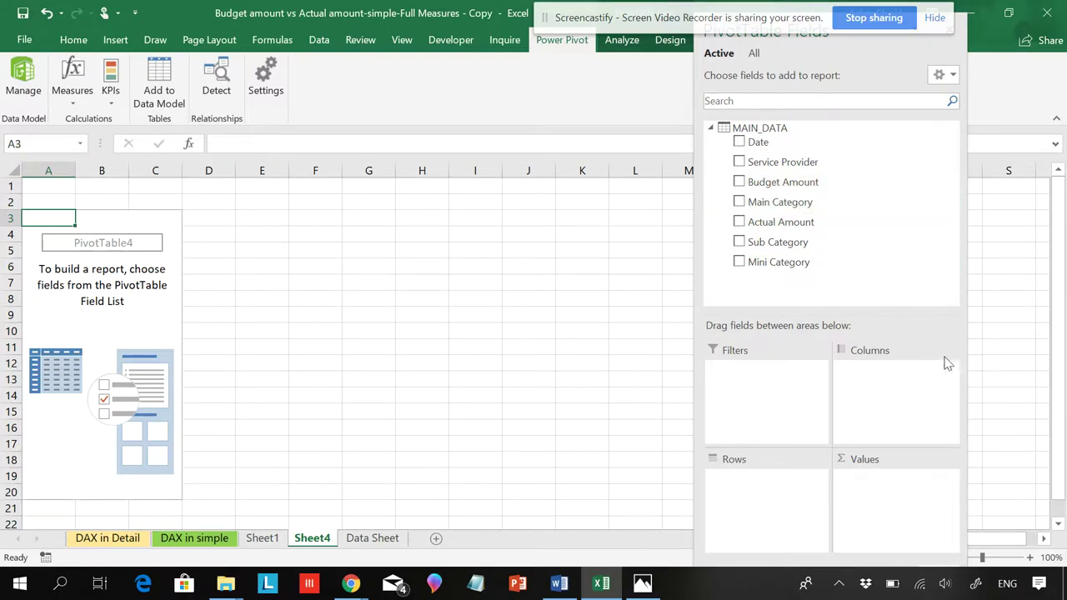
- In Power Pivot, AutoSum Budget Amount and Actual Amount into measures, then close the window
{"action": "left_click", "coordinate": [24, 83]}
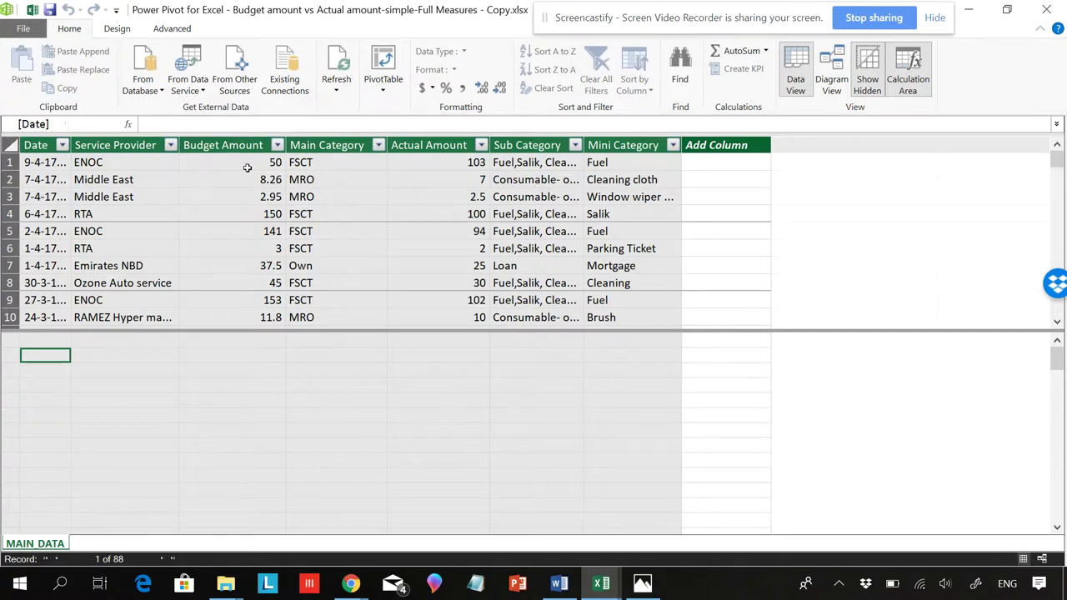
{"action": "left_click", "coordinate": [253, 338]}
{"action": "left_click", "coordinate": [729, 52]}
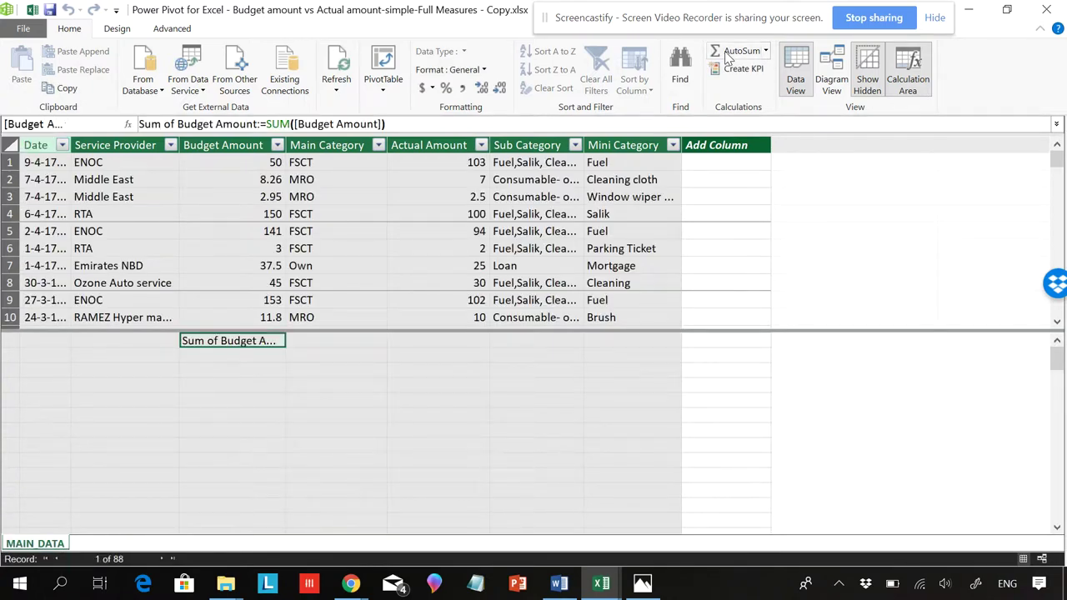
{"action": "left_click", "coordinate": [443, 337]}
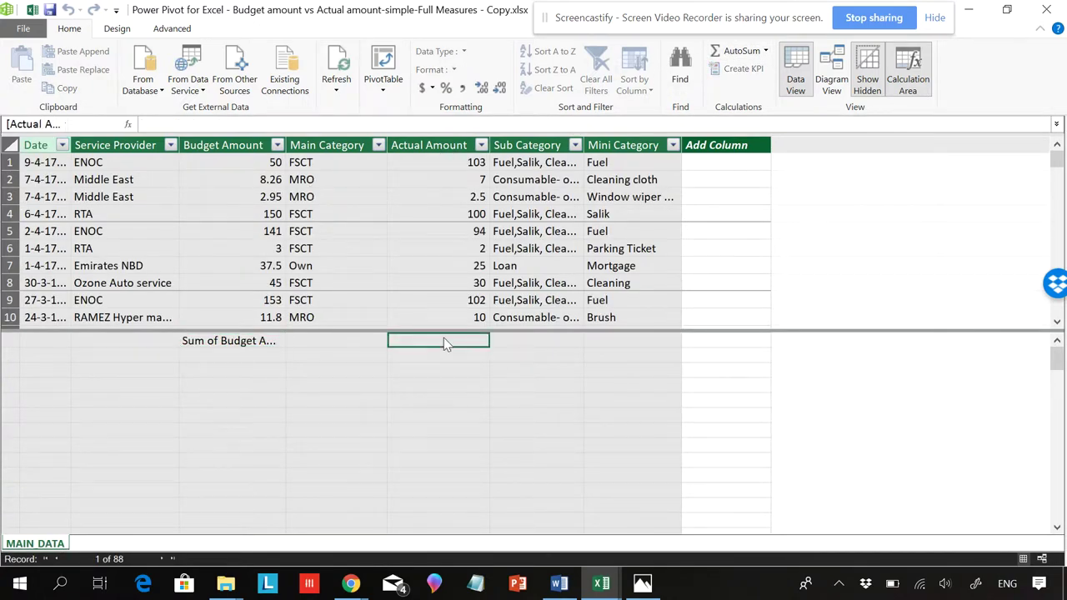
{"action": "left_click", "coordinate": [731, 52]}
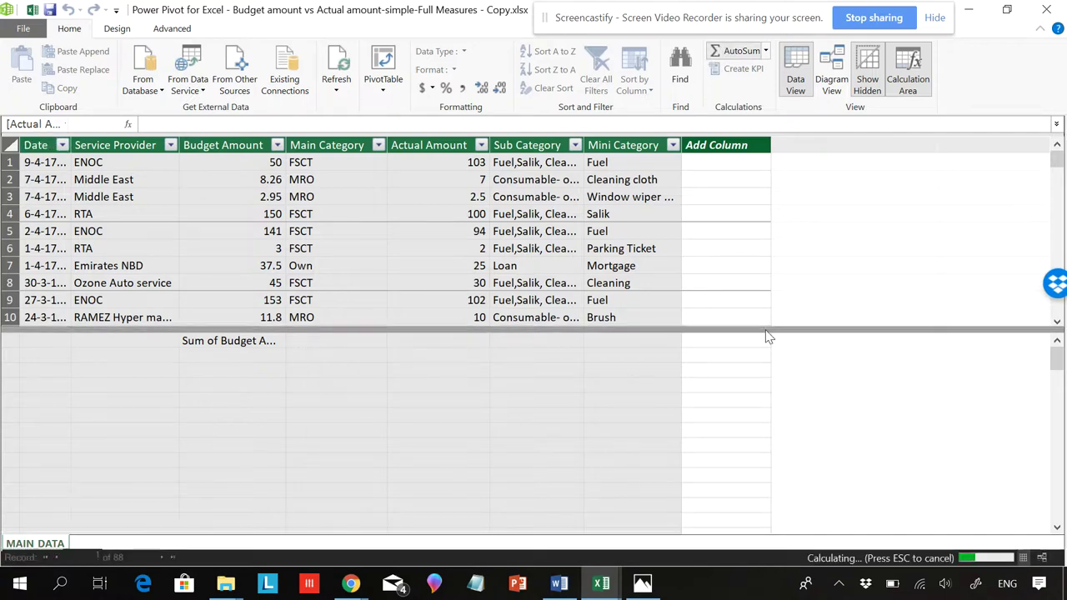
{"action": "left_click", "coordinate": [153, 344]}
{"action": "right_click", "coordinate": [195, 343]}
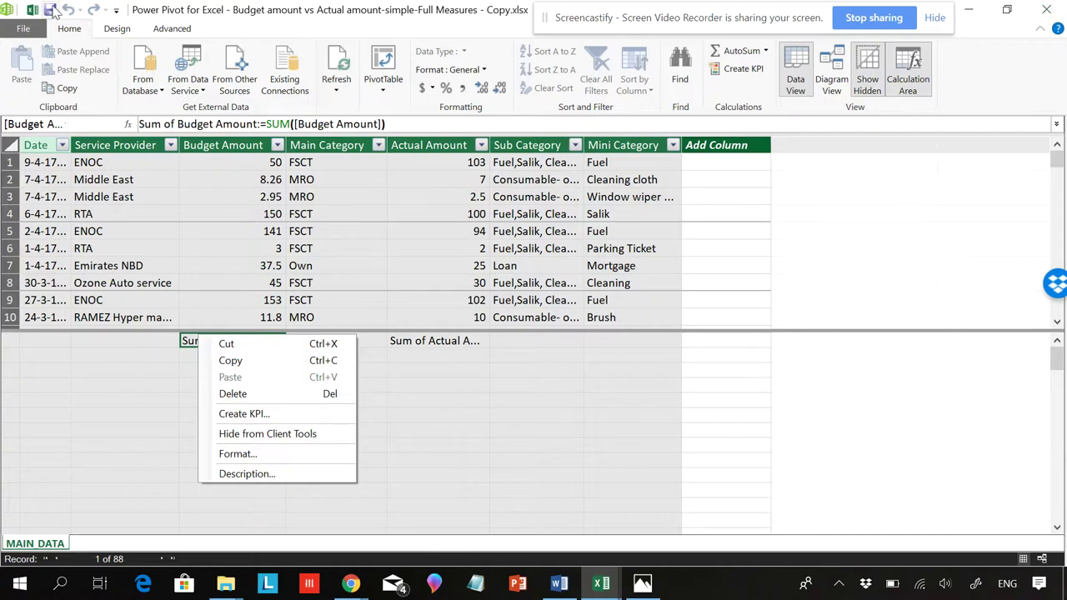
{"action": "left_click", "coordinate": [1046, 10]}
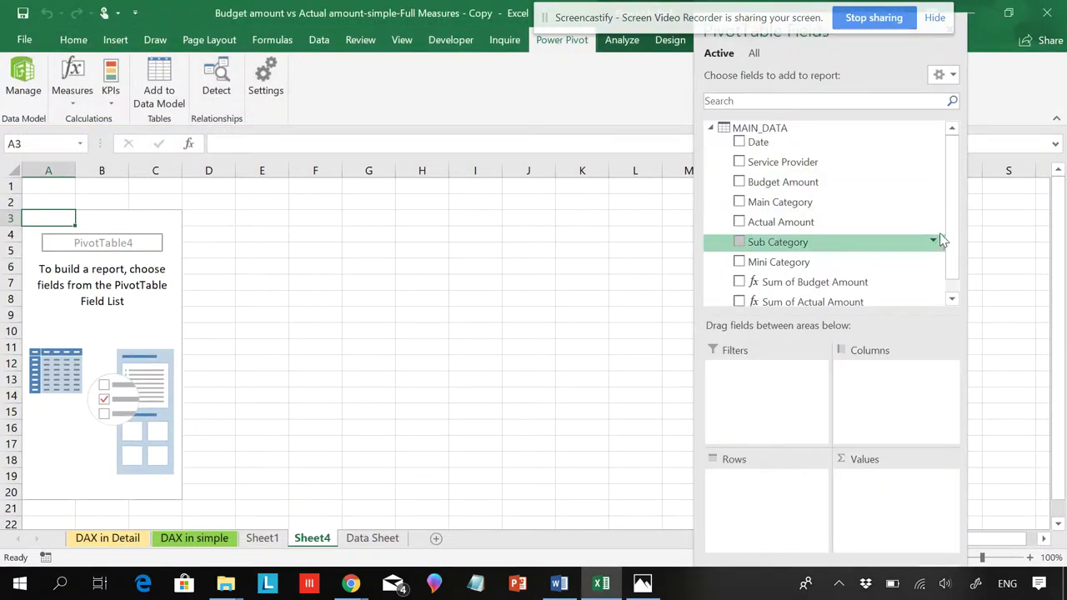
- Add a MAIN_DATA measure named Difference with a Sum of Budget Amount subtraction formula
{"action": "left_click_drag", "start_coordinate": [948, 226], "coordinate": [949, 261]}
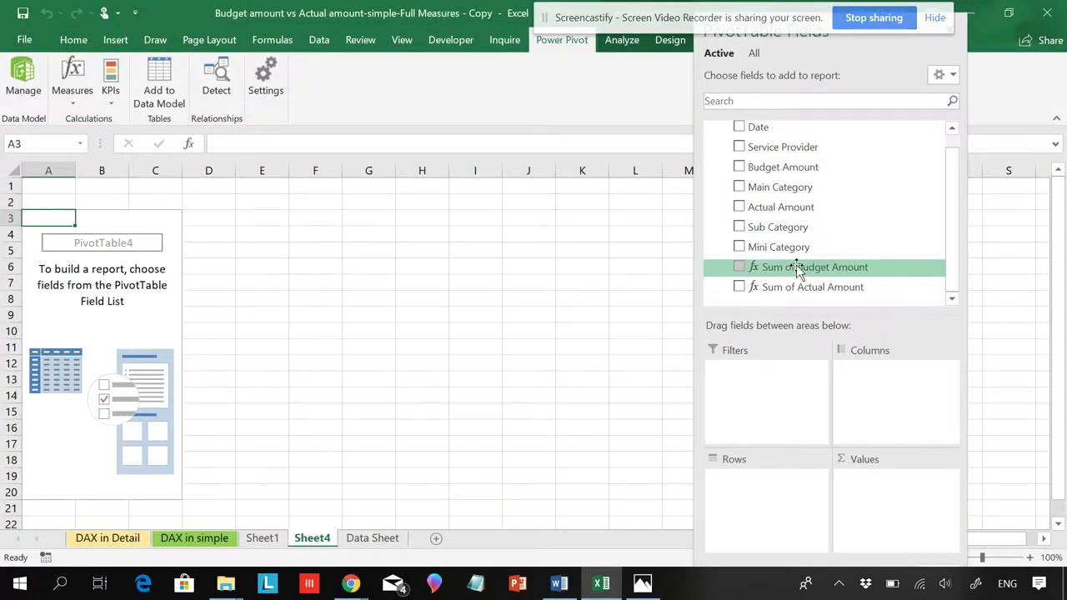
{"action": "scroll", "coordinate": [859, 200], "scroll_direction": "up", "scroll_amount": 1}
{"action": "right_click", "coordinate": [756, 130]}
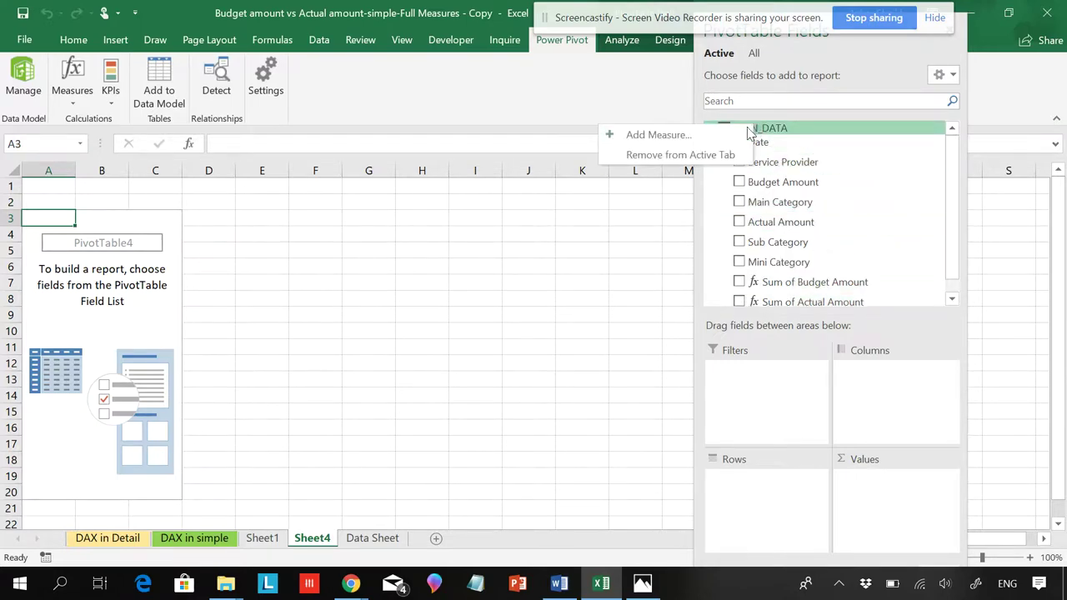
{"action": "left_click", "coordinate": [683, 138]}
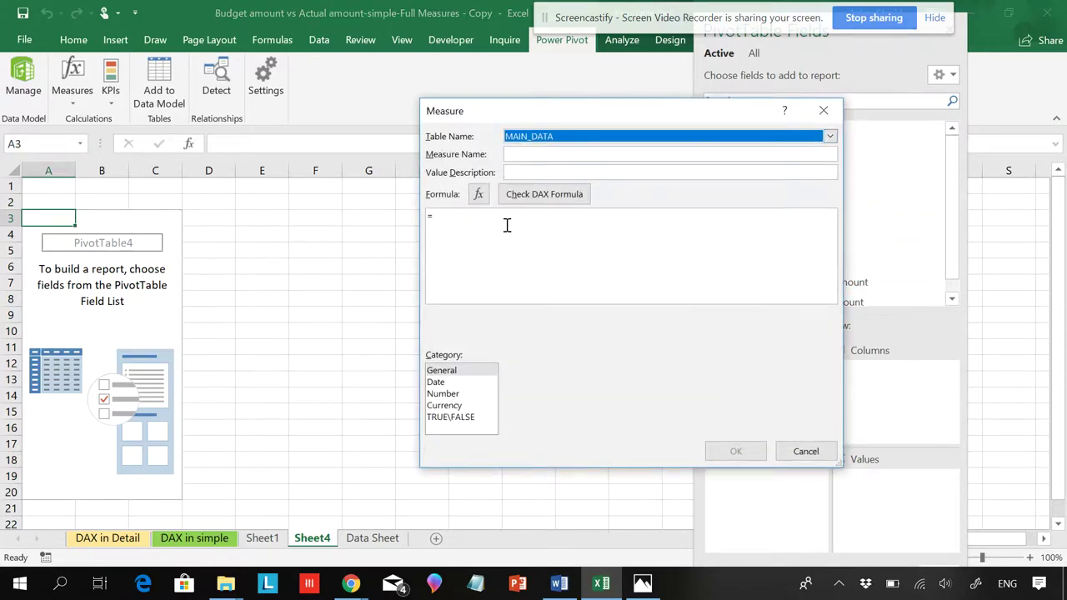
{"action": "left_click", "coordinate": [522, 155]}
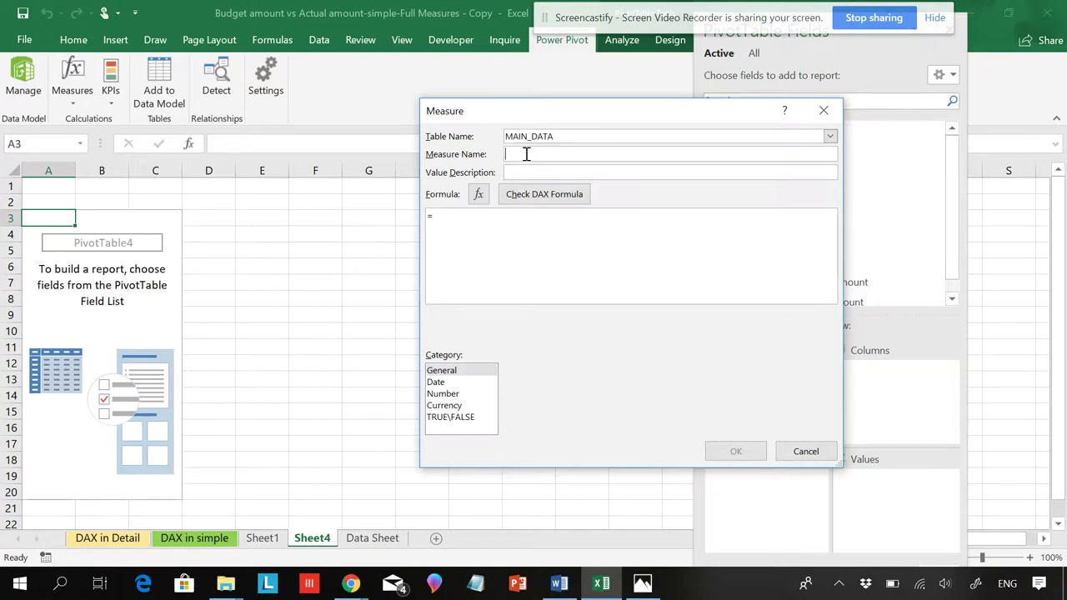
{"action": "type", "text": "D"}
{"action": "type", "text": "s"}
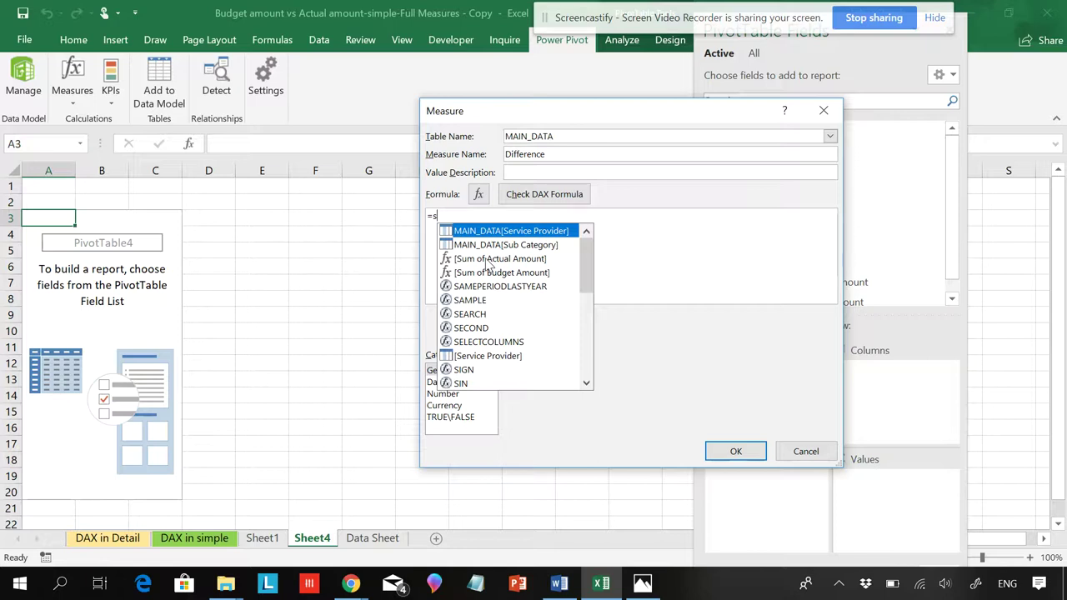
{"action": "double_click", "coordinate": [493, 273]}
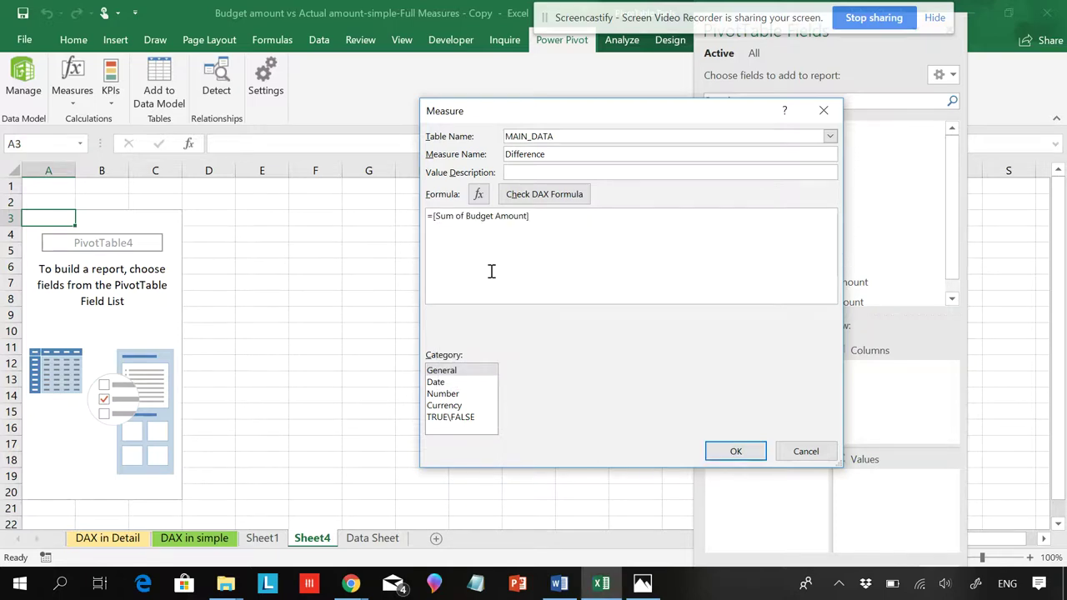
{"action": "type", "text": "-s"}
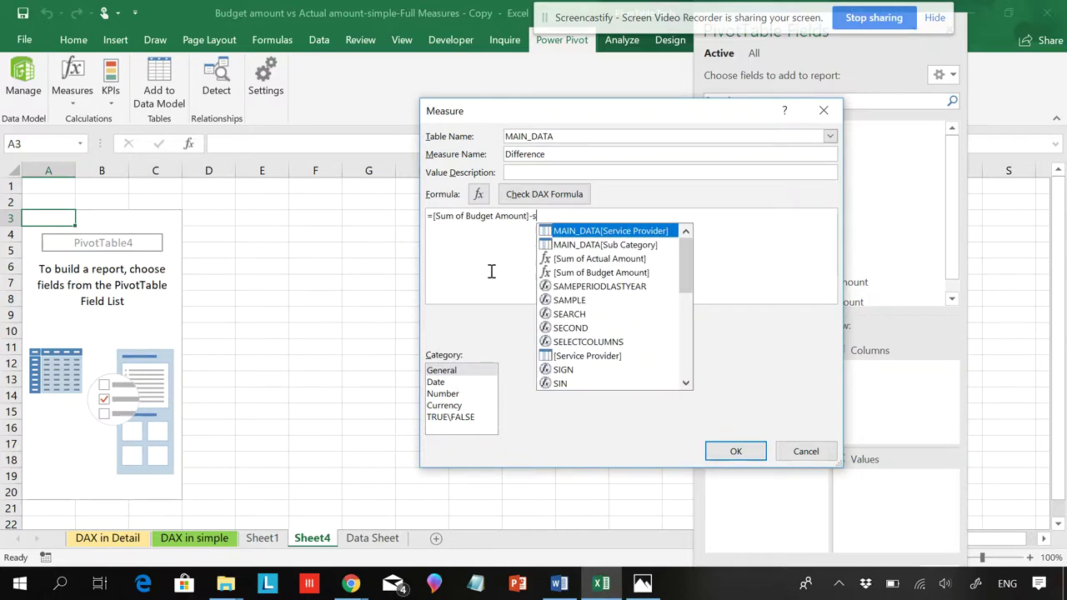
{"action": "double_click", "coordinate": [599, 273]}
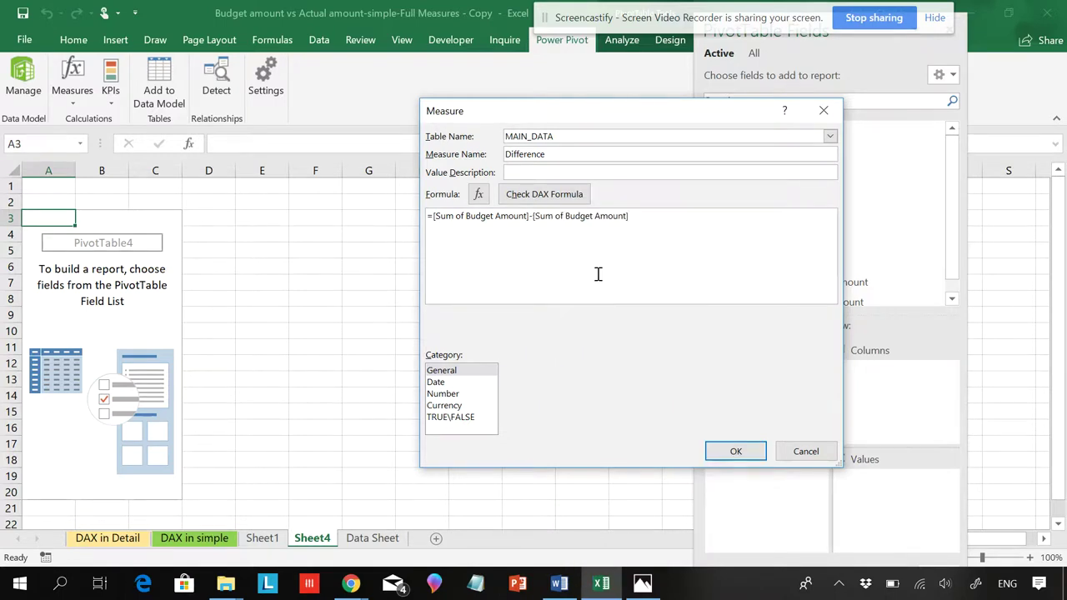
- Format Difference as Number with 1000 separator and 2 decimals, and save it
{"action": "left_click", "coordinate": [447, 406]}
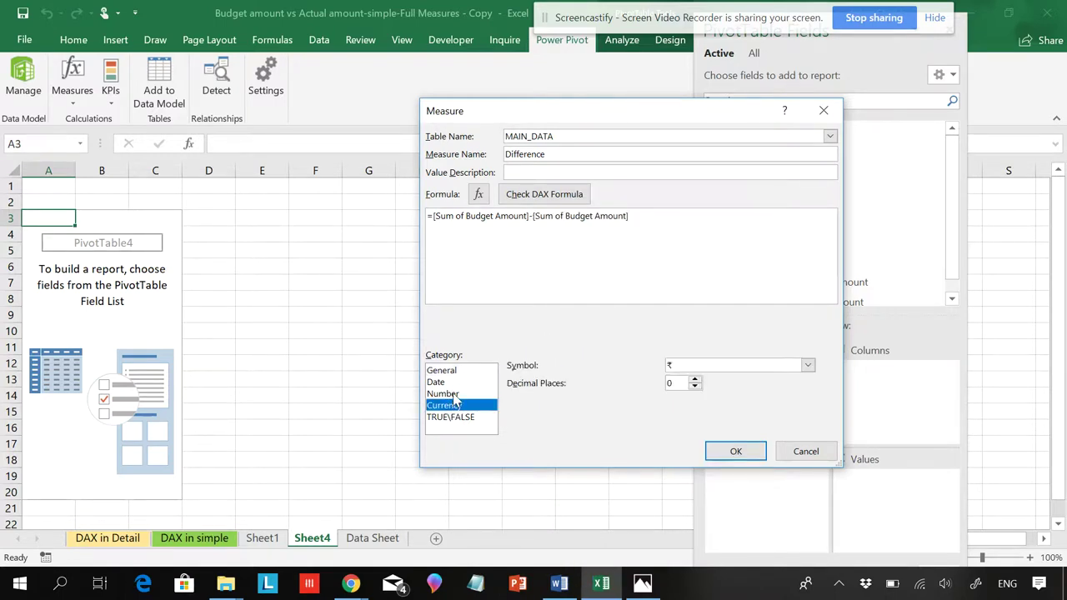
{"action": "left_click", "coordinate": [455, 394]}
{"action": "left_click", "coordinate": [546, 401]}
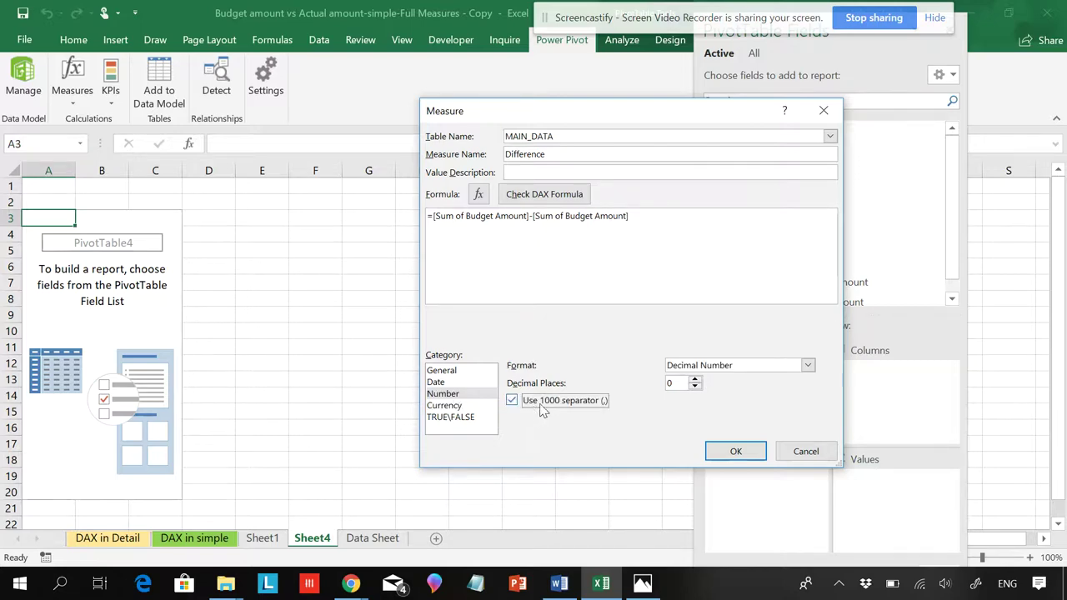
{"action": "left_click", "coordinate": [694, 380]}
{"action": "left_click", "coordinate": [694, 379]}
{"action": "left_click", "coordinate": [740, 452]}
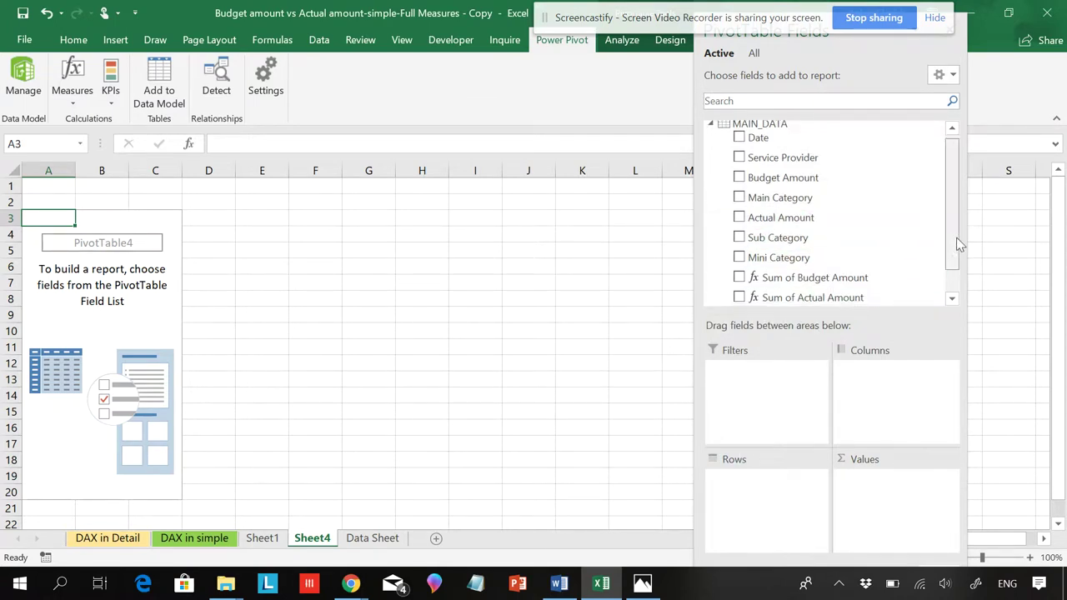
{"action": "scroll", "coordinate": [954, 242], "scroll_direction": "down", "scroll_amount": 1}
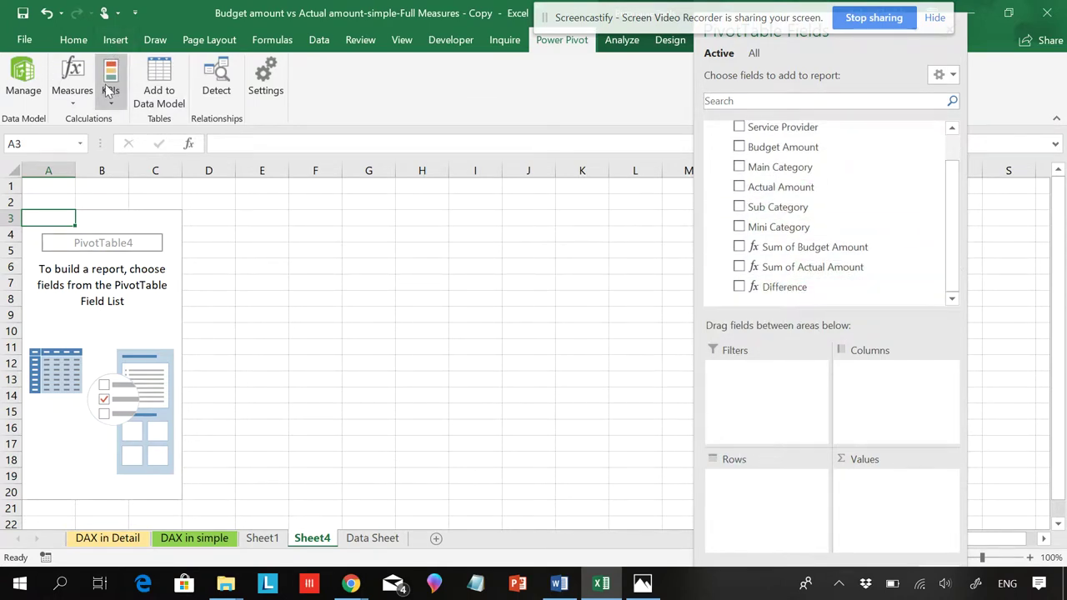
{"action": "left_click", "coordinate": [73, 103]}
{"action": "left_click", "coordinate": [92, 140]}
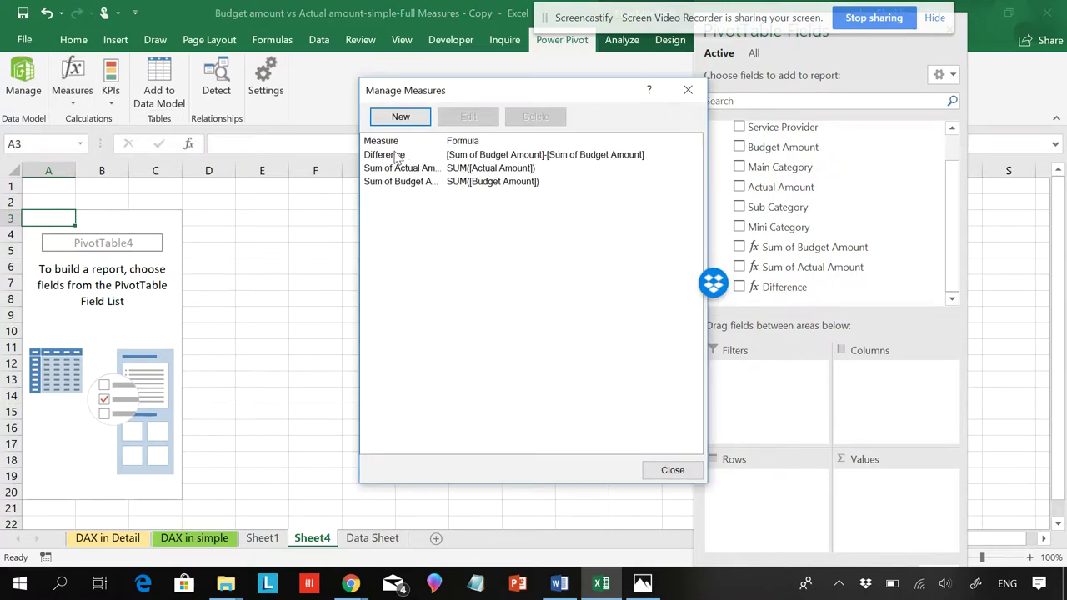
{"action": "left_click", "coordinate": [397, 155]}
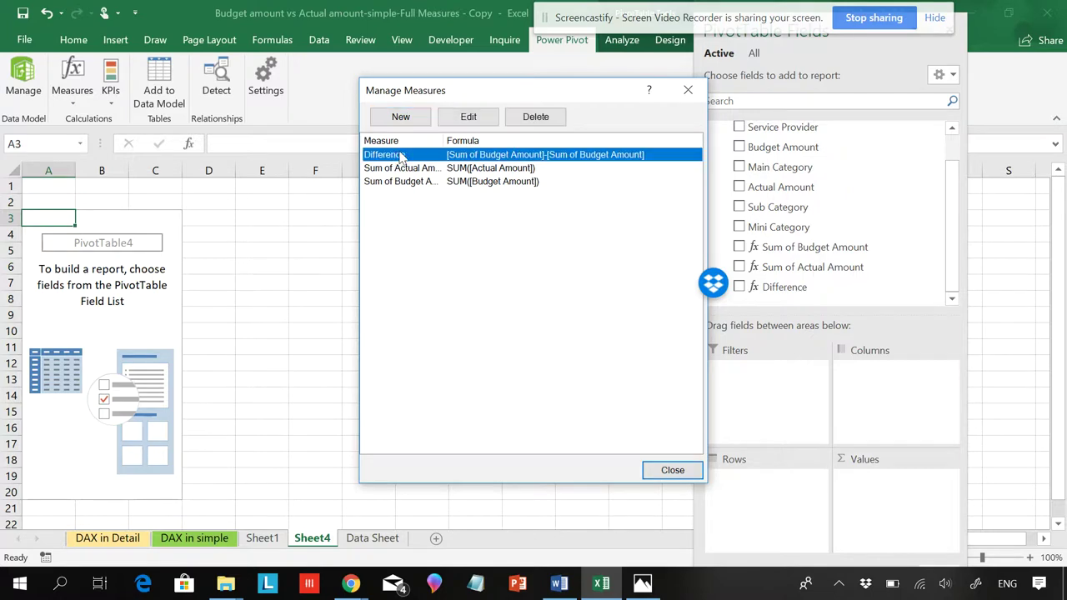
{"action": "left_click", "coordinate": [463, 120]}
{"action": "left_click", "coordinate": [399, 208]}
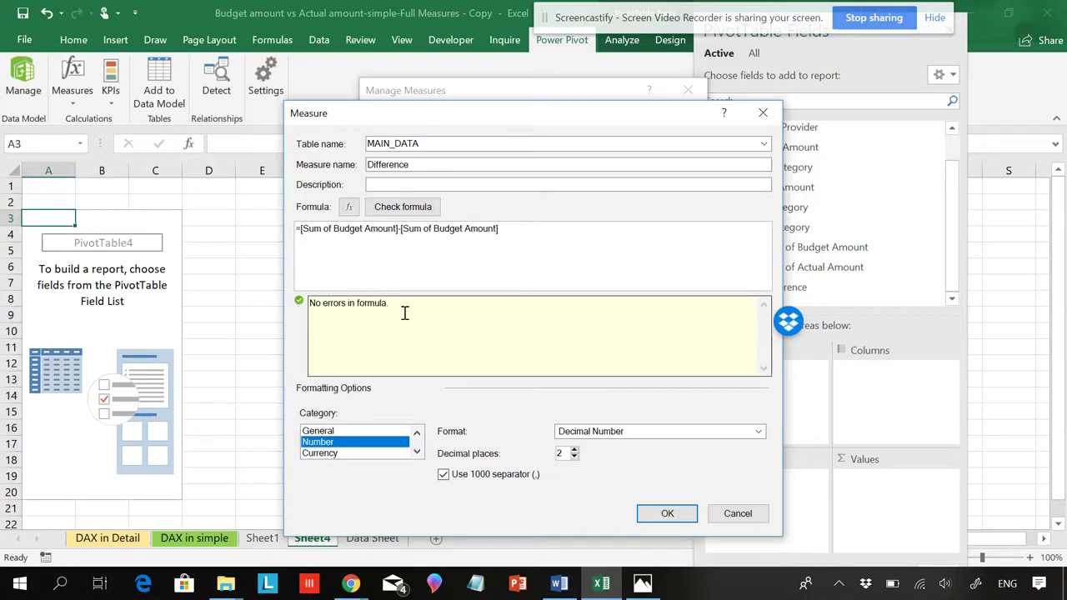
{"action": "left_click", "coordinate": [654, 515]}
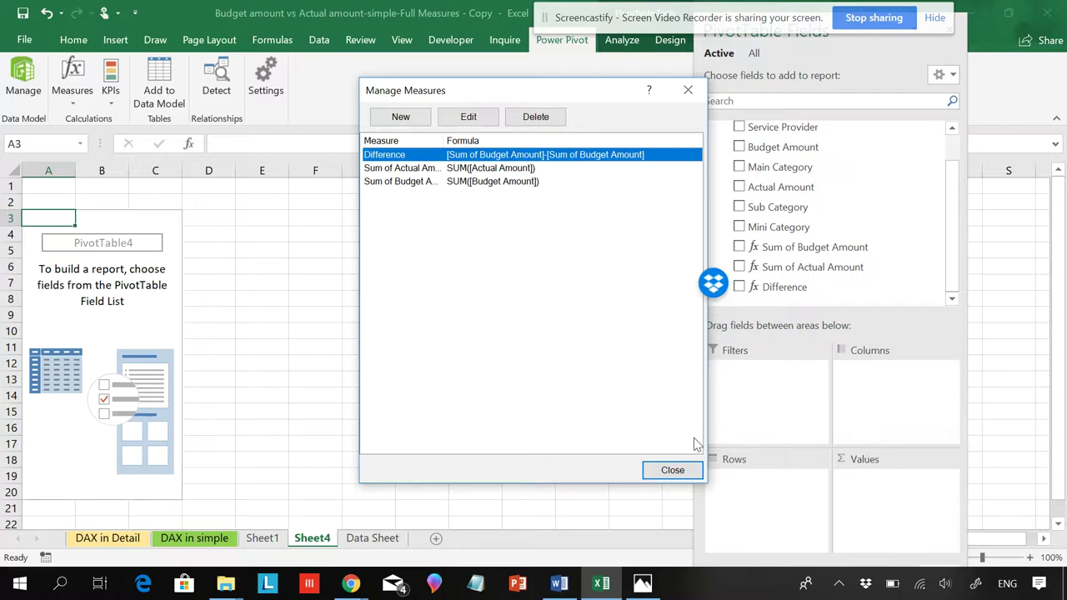
{"action": "left_click", "coordinate": [672, 470]}
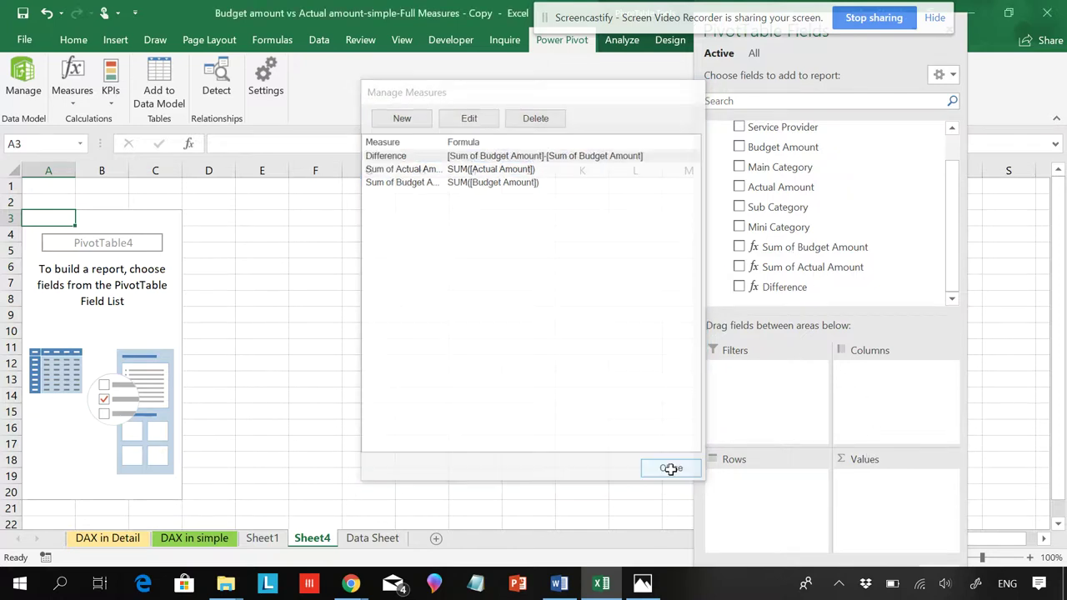
- Add Budget Amount and Actual Amount as values and Main Category as rows
{"action": "left_click", "coordinate": [738, 249]}
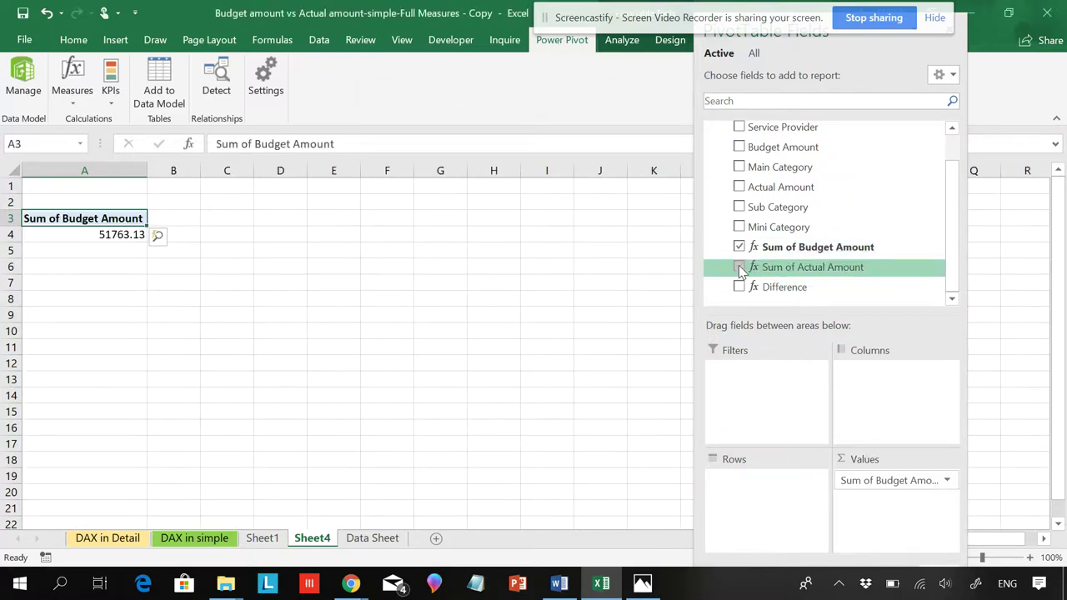
{"action": "left_click", "coordinate": [738, 266]}
{"action": "left_click", "coordinate": [738, 267]}
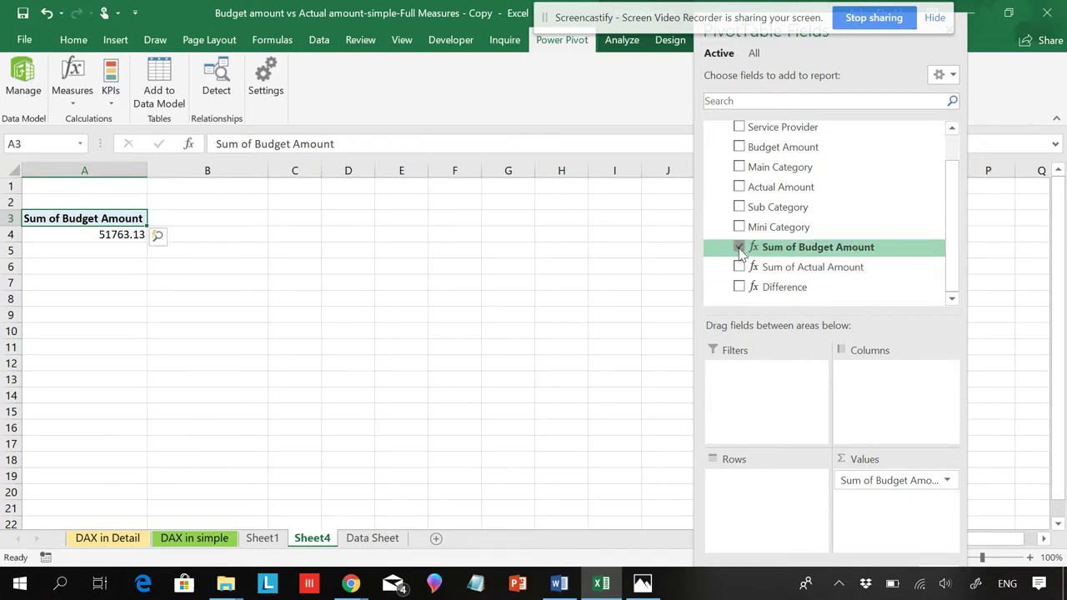
{"action": "left_click", "coordinate": [738, 247]}
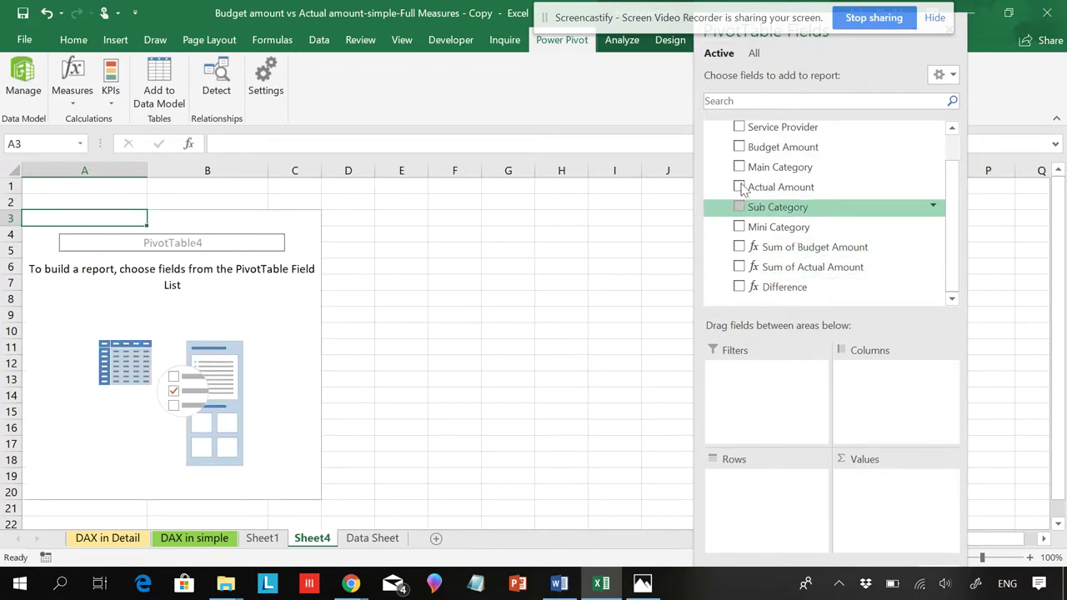
{"action": "left_click", "coordinate": [739, 146]}
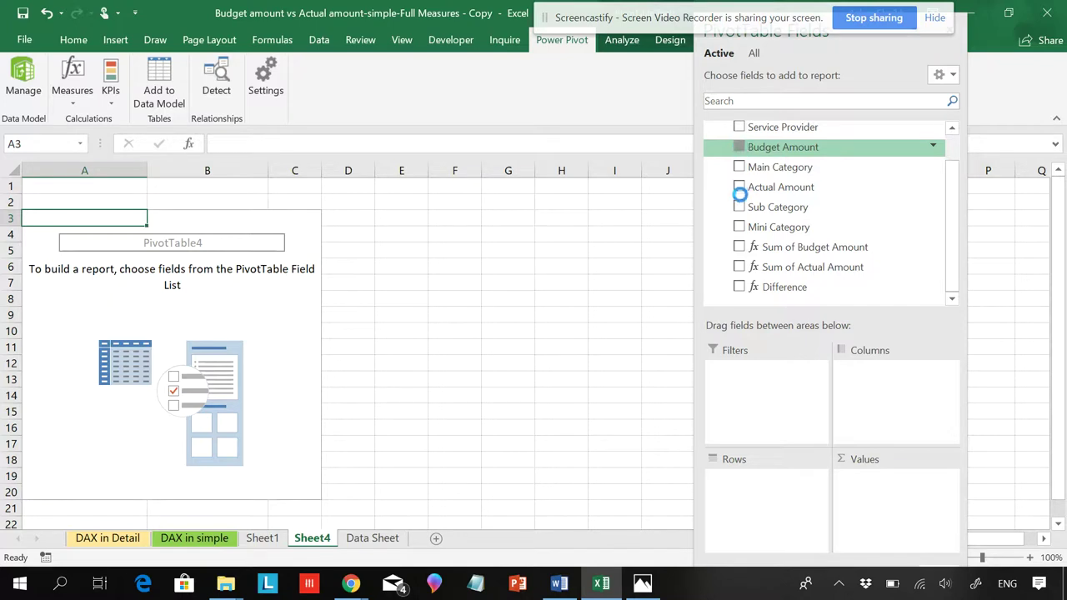
{"action": "left_click", "coordinate": [739, 187]}
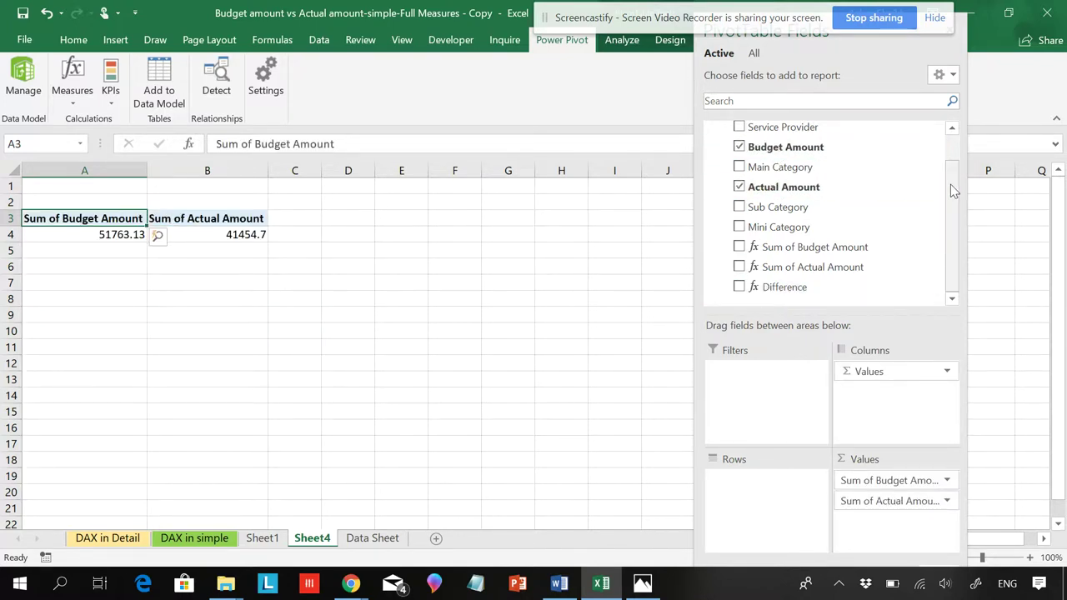
{"action": "left_click_drag", "start_coordinate": [953, 186], "coordinate": [952, 163]}
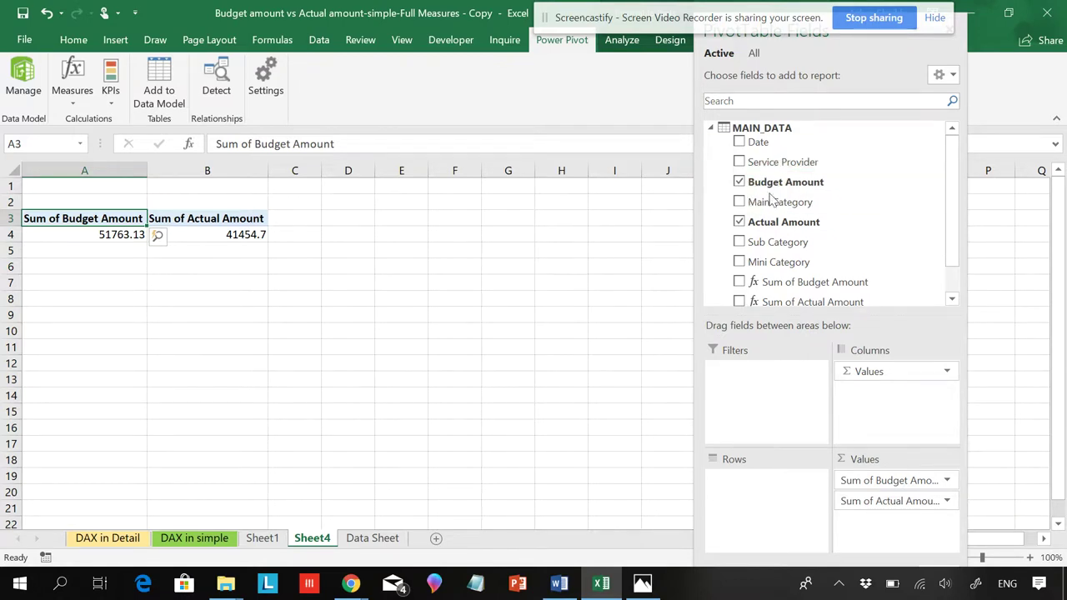
{"action": "left_click", "coordinate": [739, 202]}
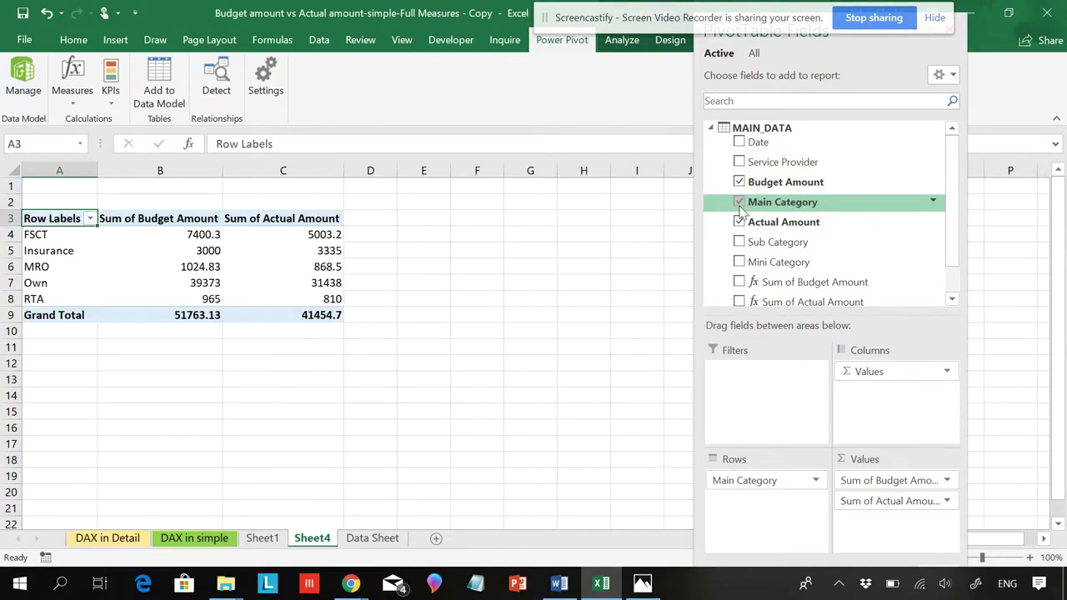
- Add the Difference measure to the pivot, then view Sheet1's original pivot
{"action": "left_click", "coordinate": [739, 283]}
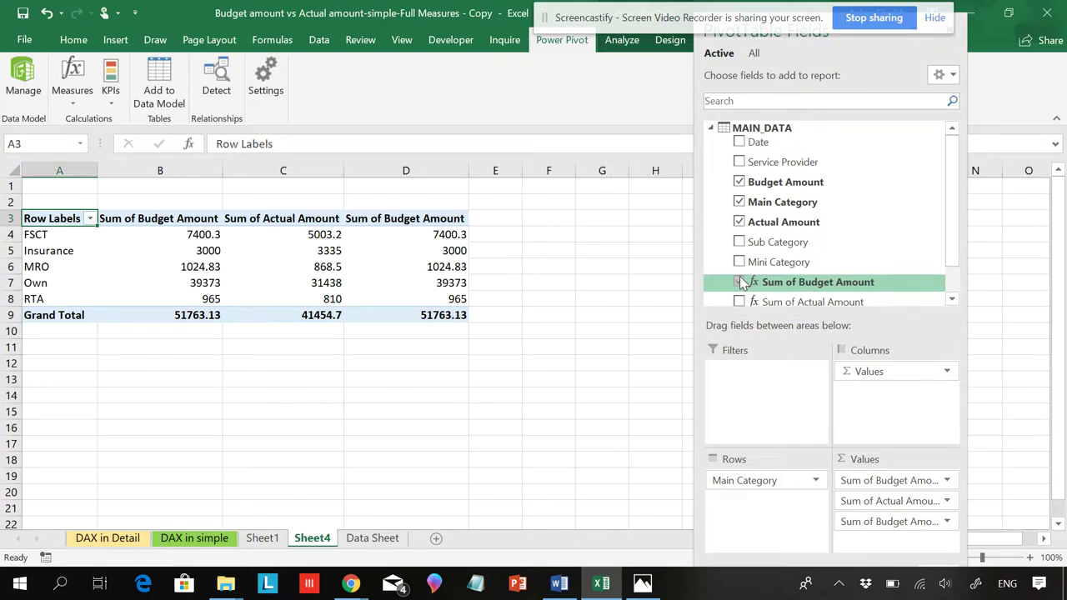
{"action": "left_click", "coordinate": [740, 283]}
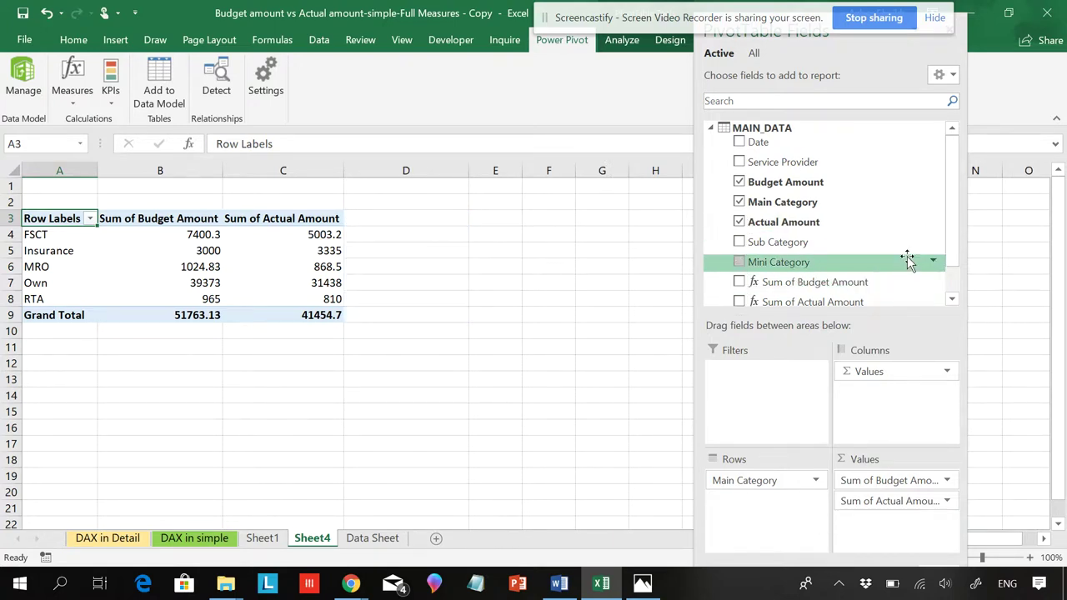
{"action": "scroll", "coordinate": [947, 229], "scroll_direction": "down", "scroll_amount": 1}
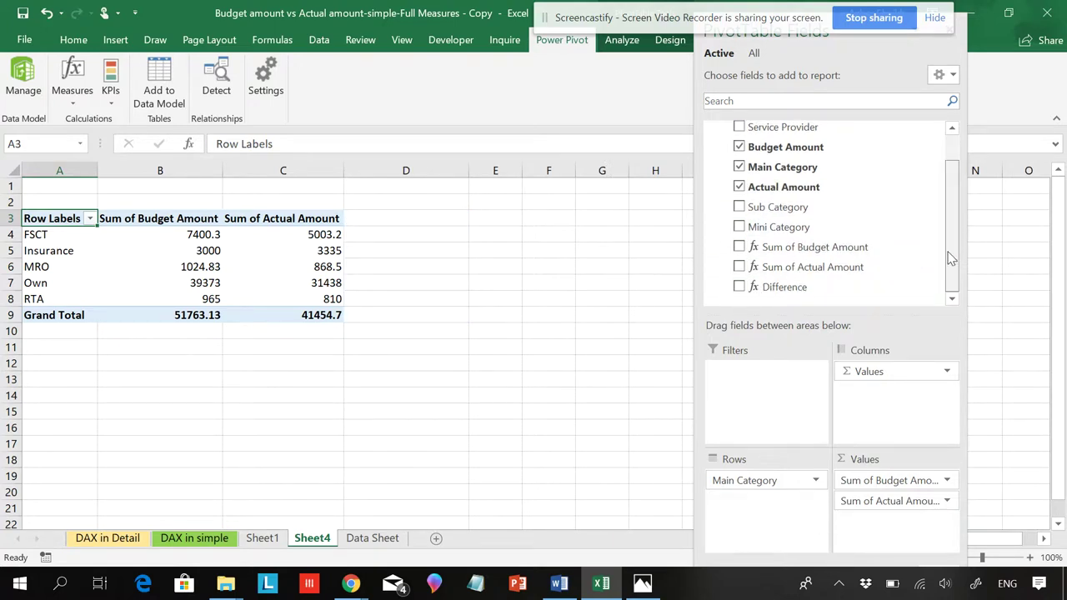
{"action": "left_click", "coordinate": [740, 287]}
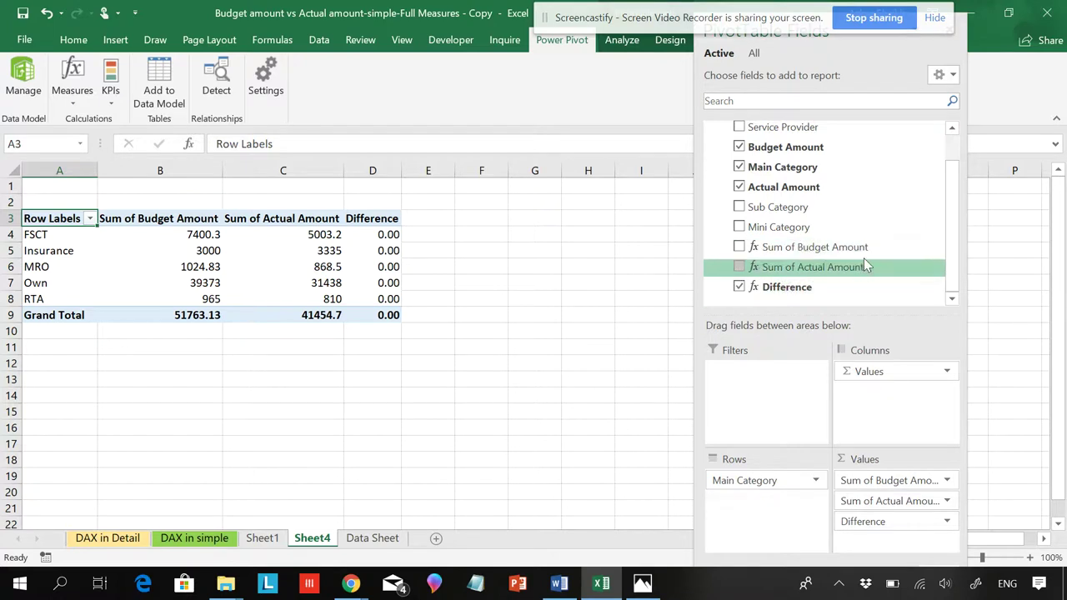
{"action": "left_click", "coordinate": [738, 268]}
{"action": "left_click", "coordinate": [262, 538]}
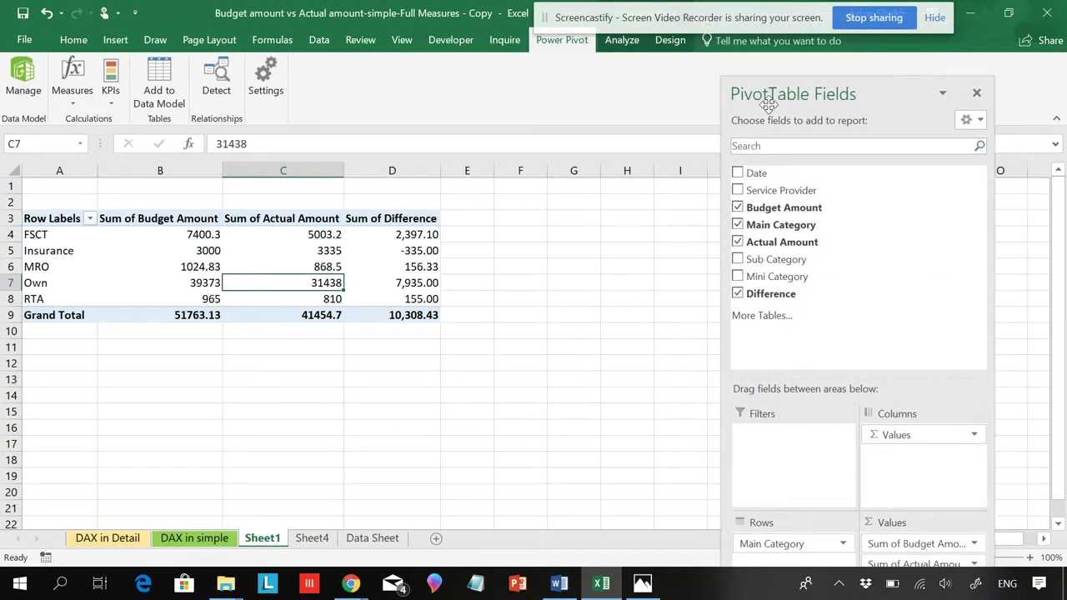
- Open the Calculated Field dialog, close it unused, and go back to Sheet4
{"action": "left_click", "coordinate": [622, 41]}
{"action": "left_click", "coordinate": [735, 64]}
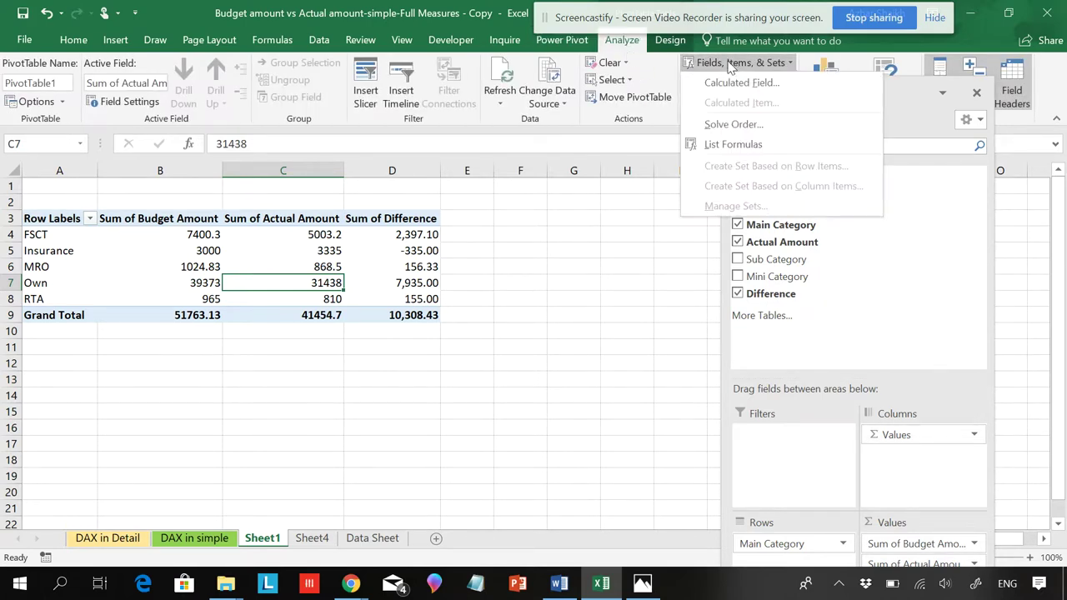
{"action": "left_click", "coordinate": [733, 84]}
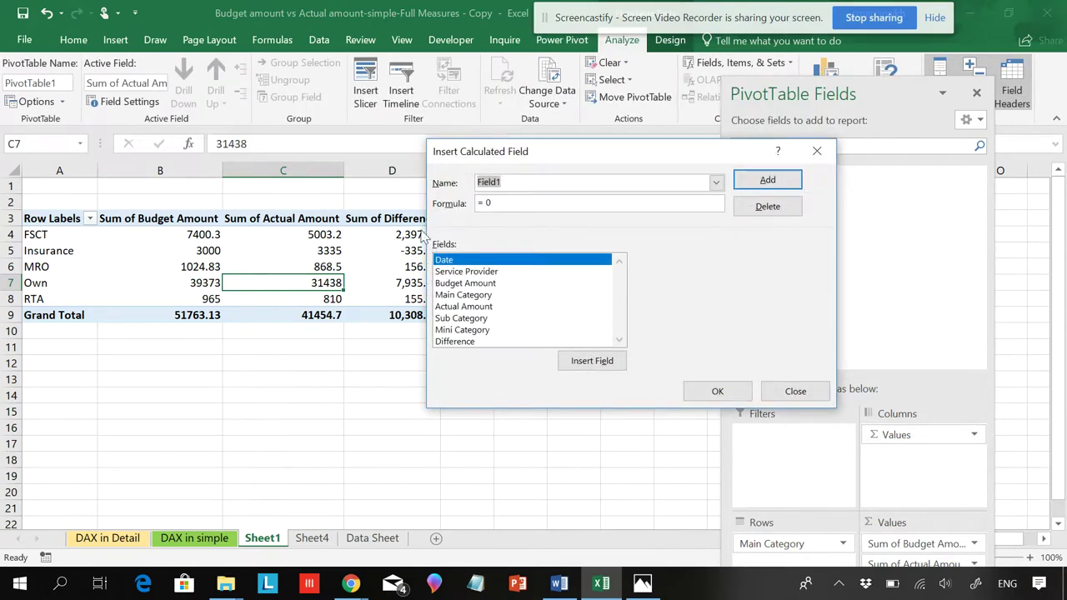
{"action": "left_click", "coordinate": [792, 390]}
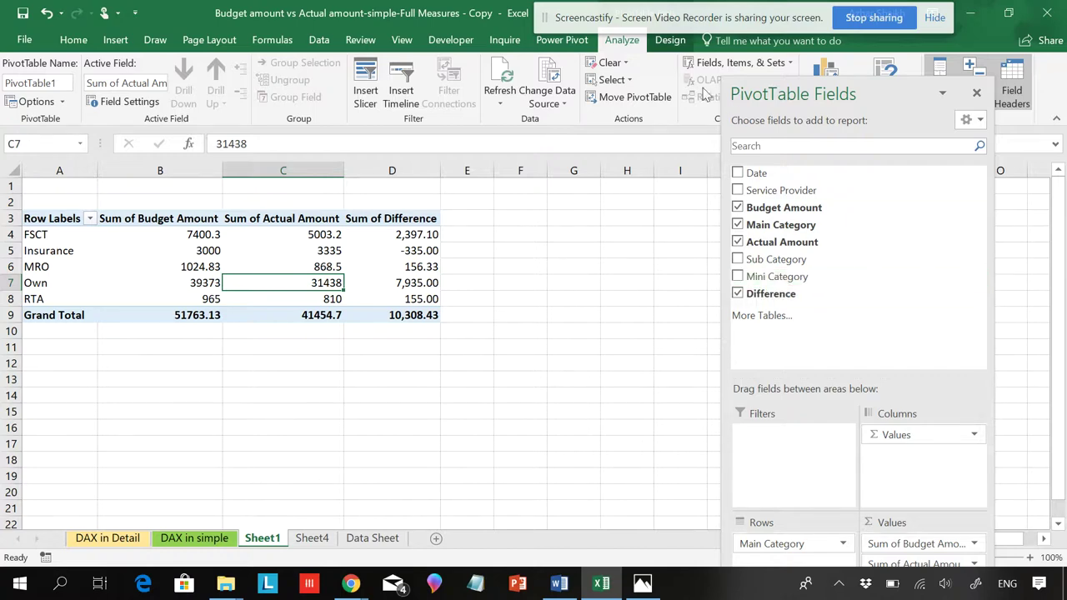
{"action": "left_click", "coordinate": [321, 540]}
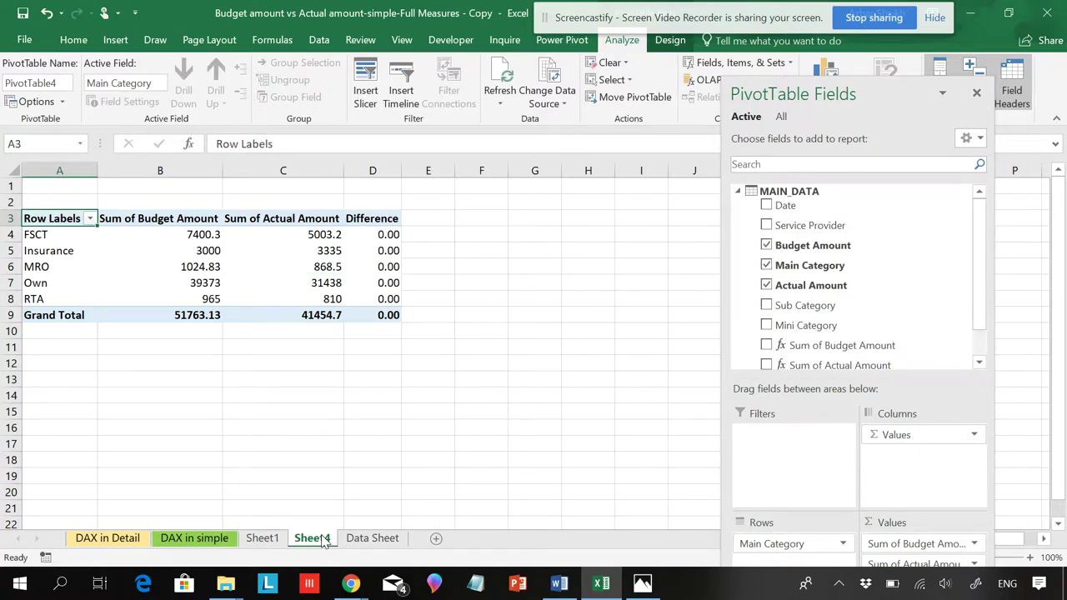
- Show the Power Pivot ribbon and float the PivotTable Fields pane beside PivotTable4
{"action": "left_click_drag", "start_coordinate": [982, 267], "coordinate": [978, 300]}
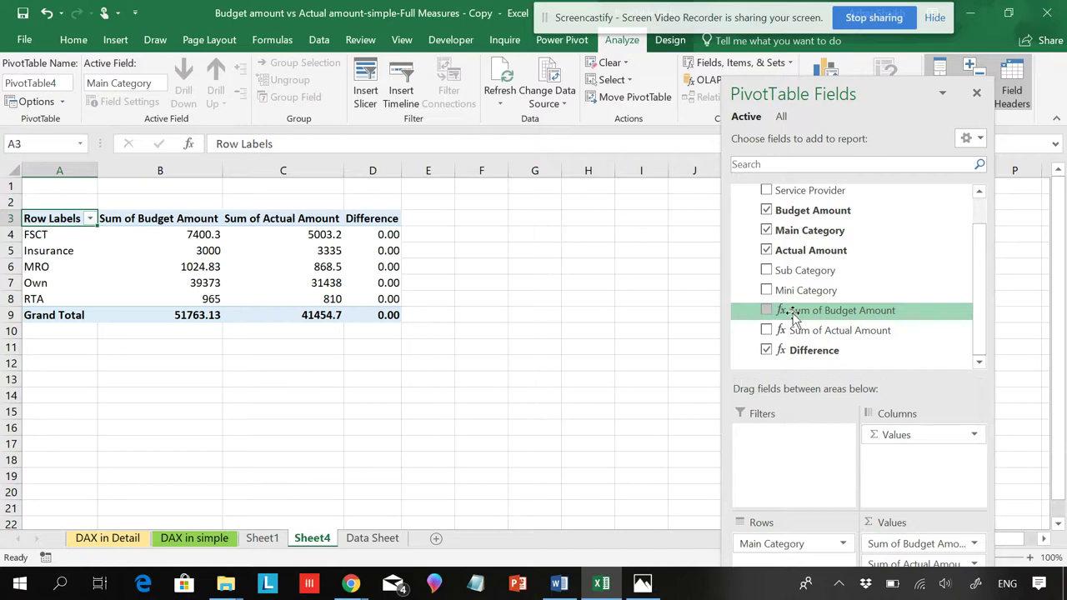
{"action": "left_click", "coordinate": [572, 43]}
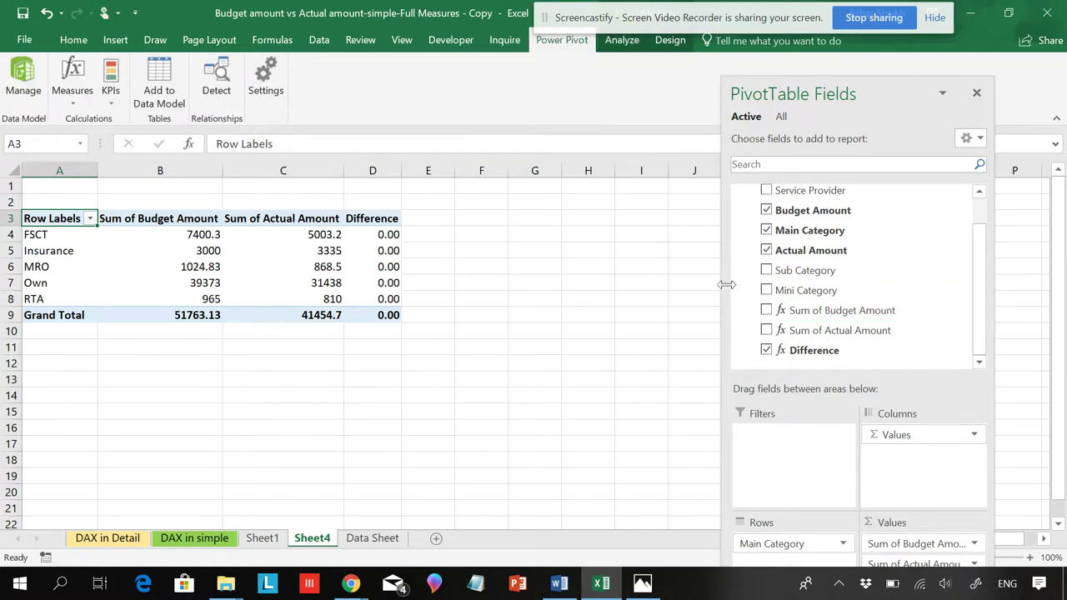
{"action": "left_click_drag", "start_coordinate": [854, 95], "coordinate": [748, 7]}
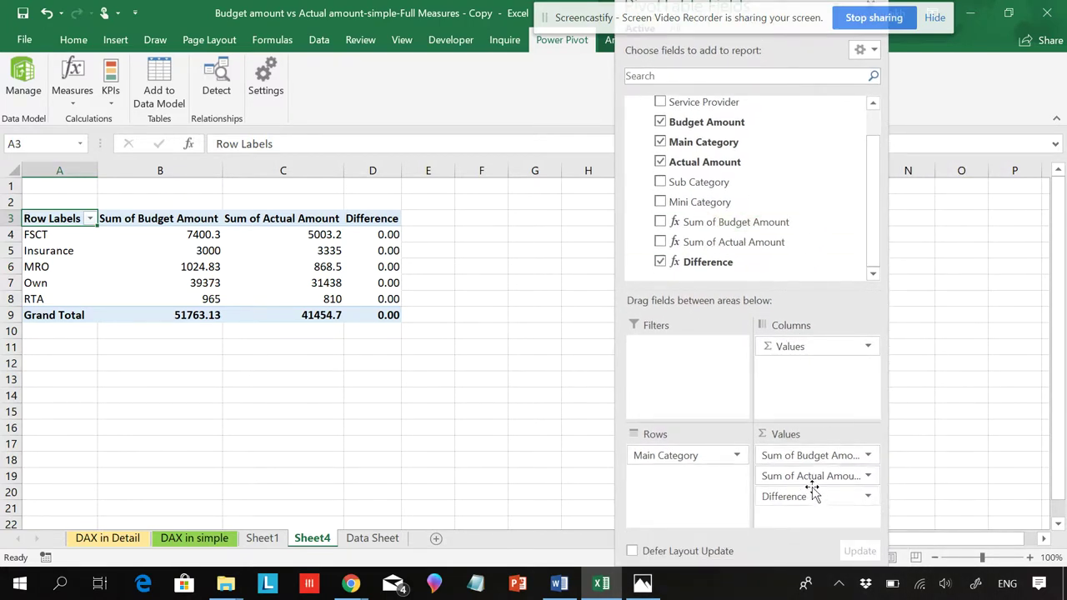
{"action": "left_click", "coordinate": [25, 83]}
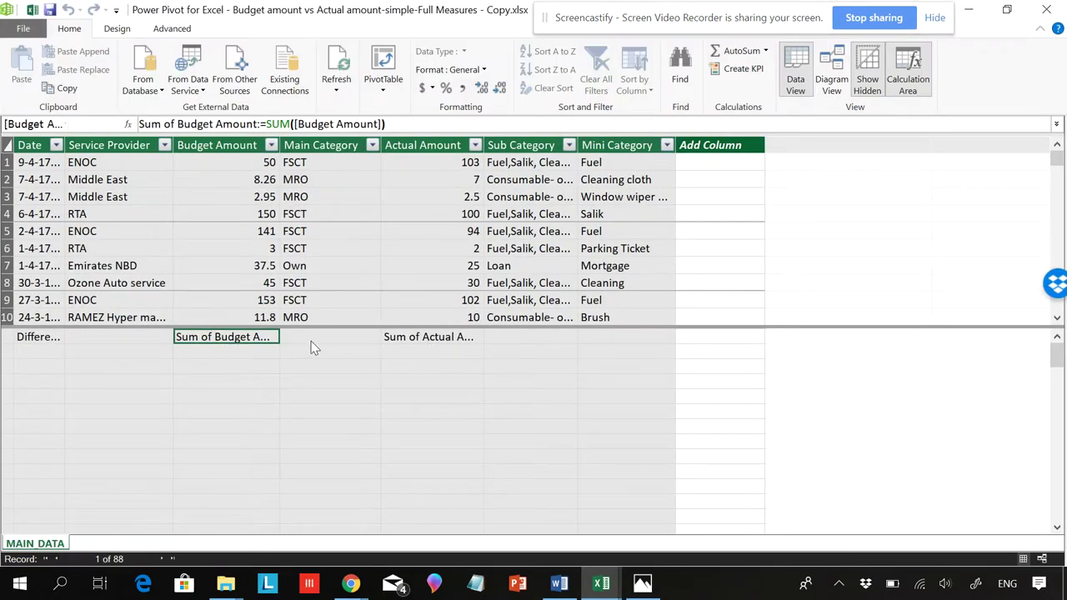
{"action": "left_click", "coordinate": [459, 344]}
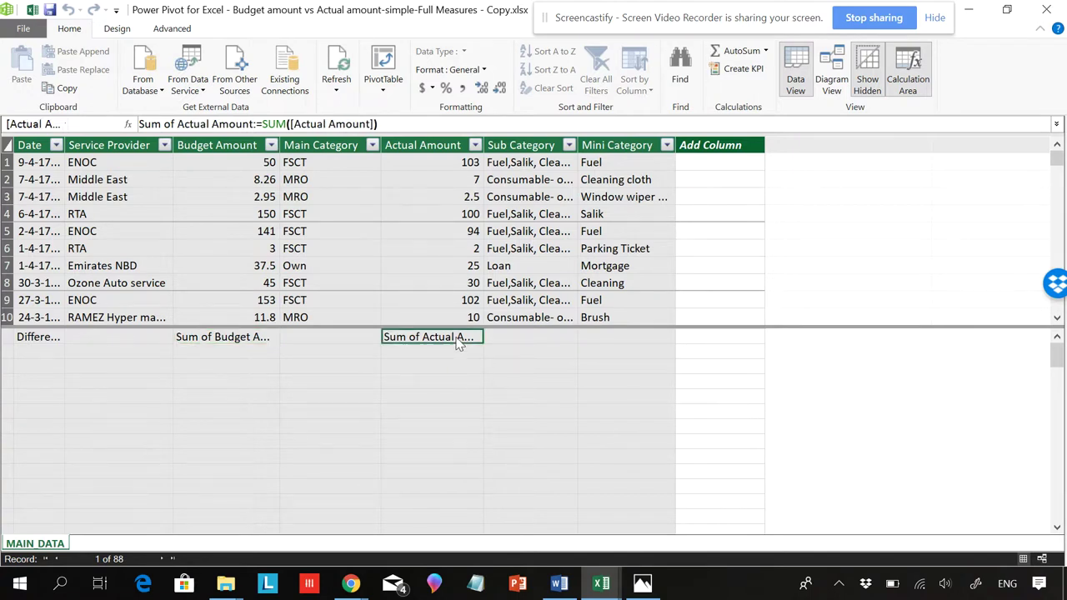
{"action": "left_click", "coordinate": [36, 344]}
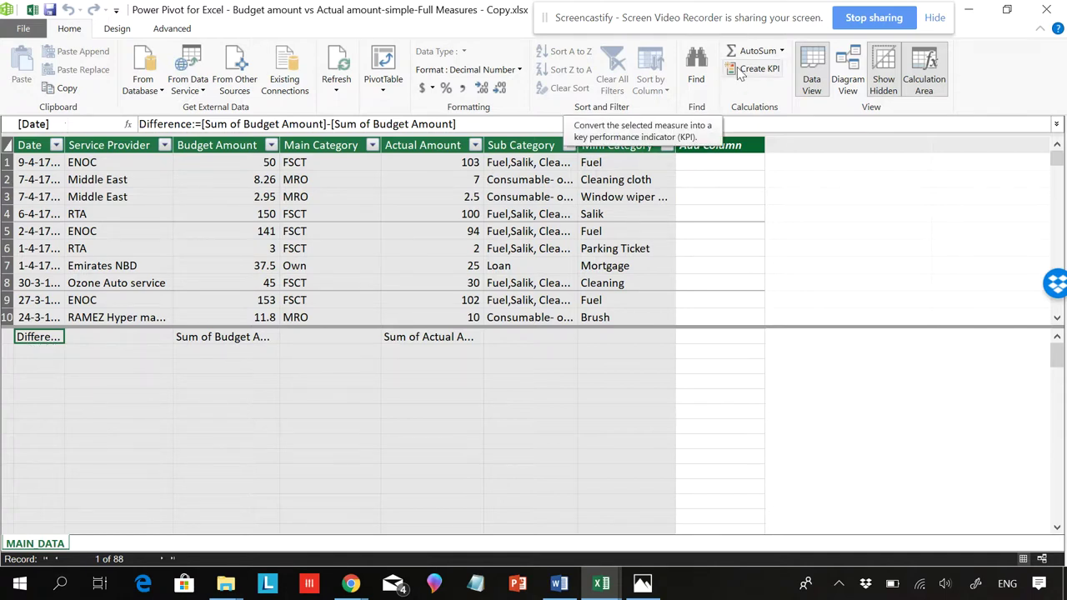
{"action": "double_click", "coordinate": [42, 340]}
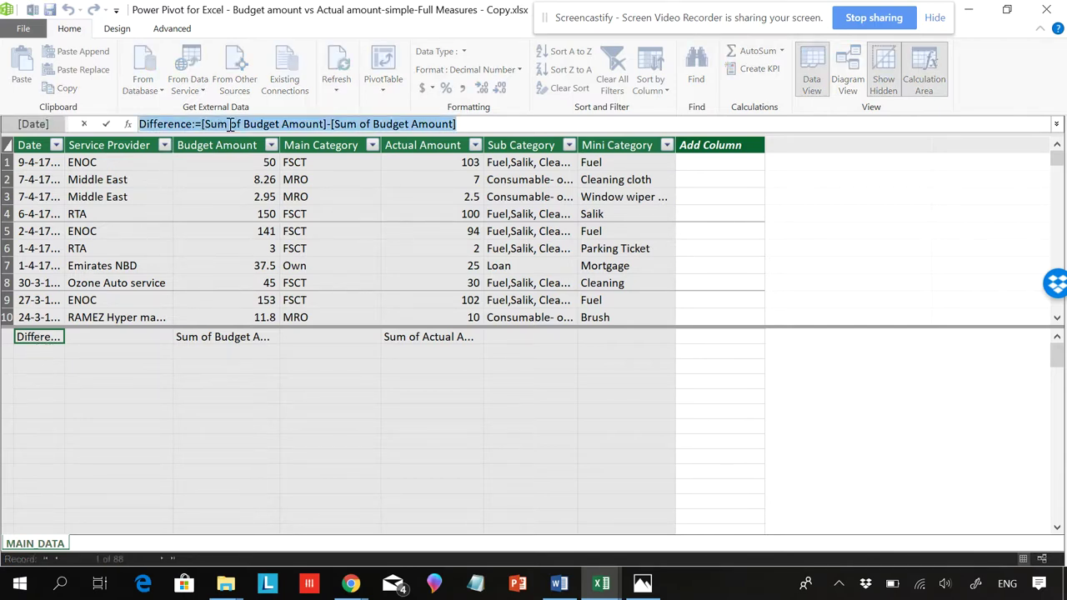
{"action": "right_click", "coordinate": [42, 341]}
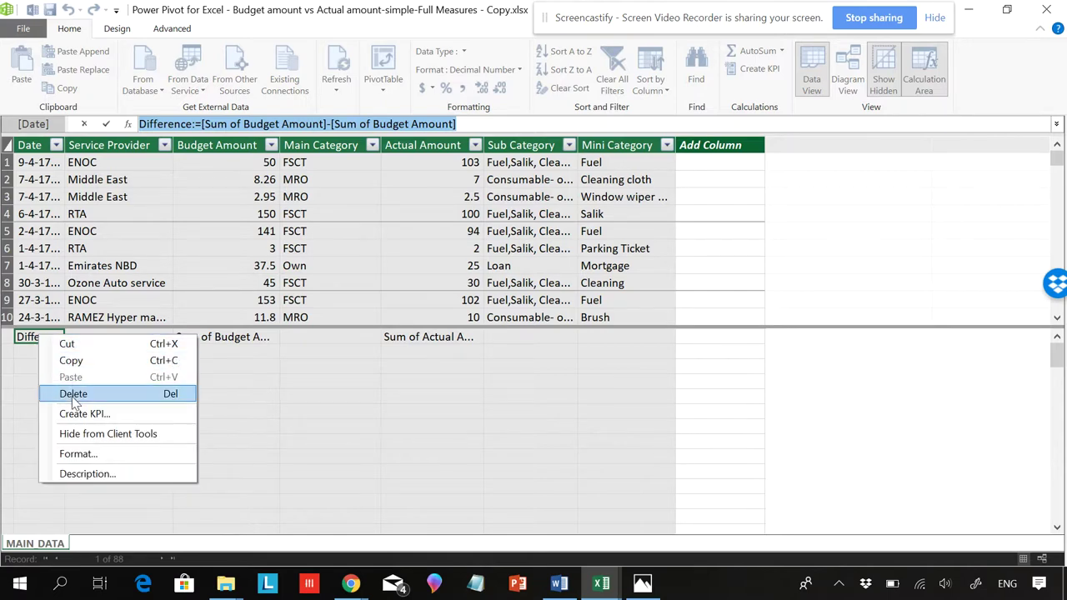
{"action": "left_click", "coordinate": [1047, 10]}
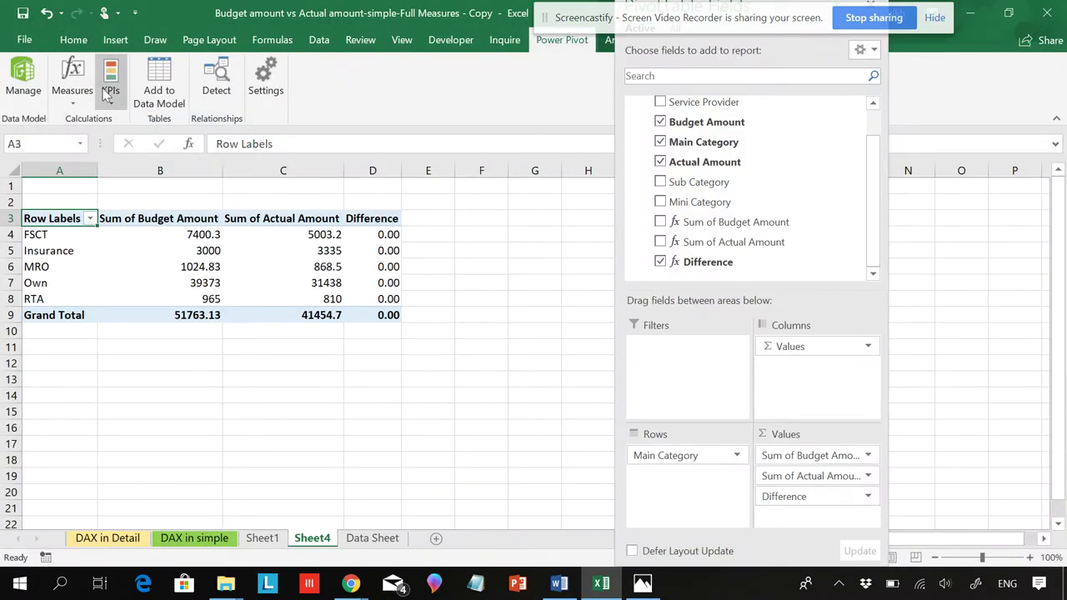
- Review the data model's measures in Manage Measures, close it, and launch Power Pivot Manage
{"action": "left_click", "coordinate": [73, 79]}
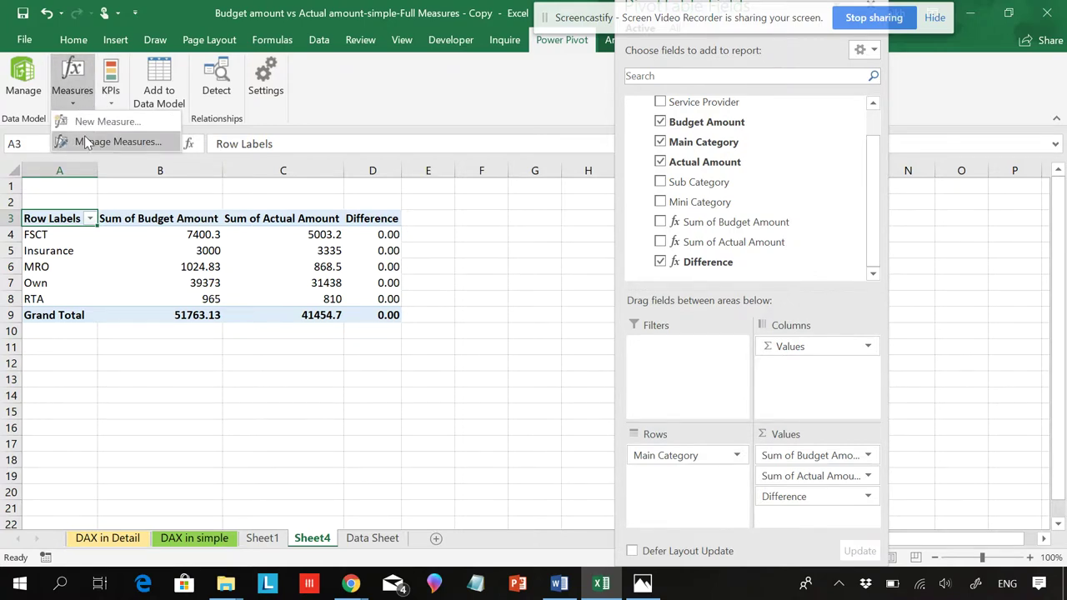
{"action": "left_click", "coordinate": [92, 141]}
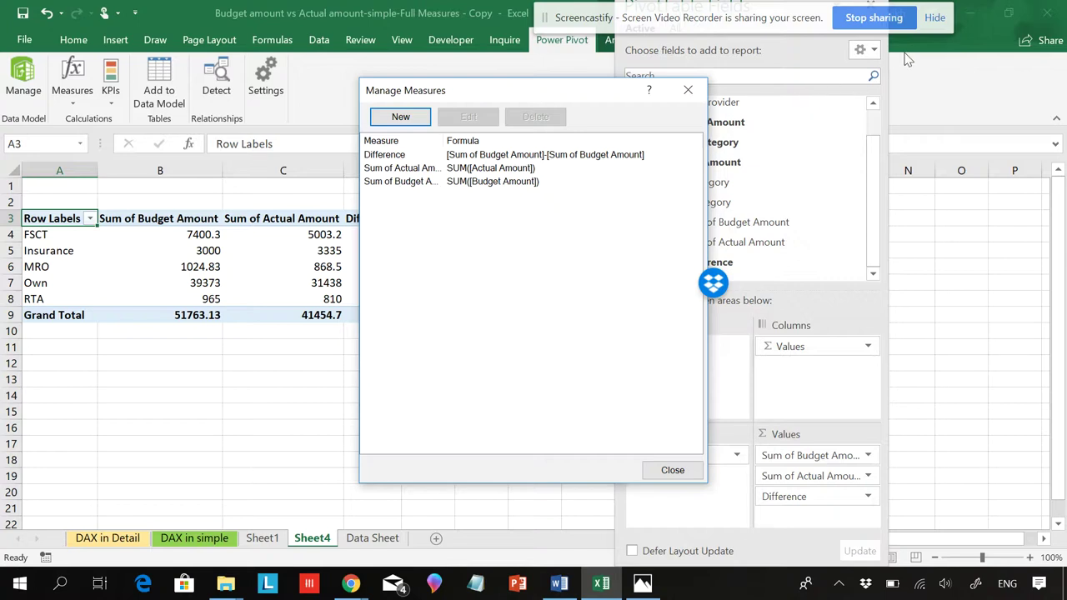
{"action": "left_click", "coordinate": [696, 91]}
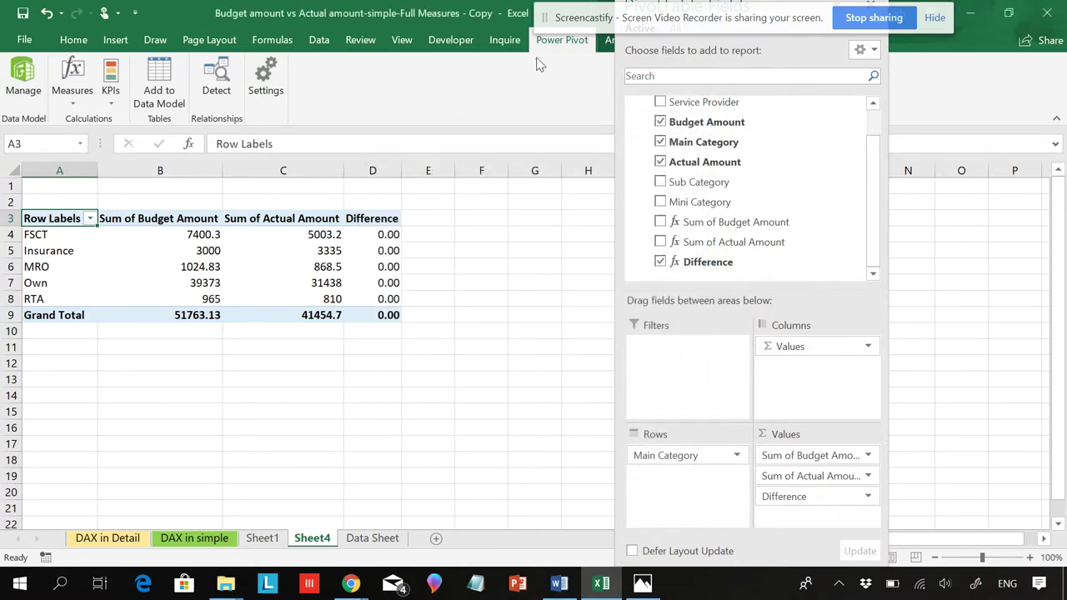
{"action": "left_click", "coordinate": [21, 83]}
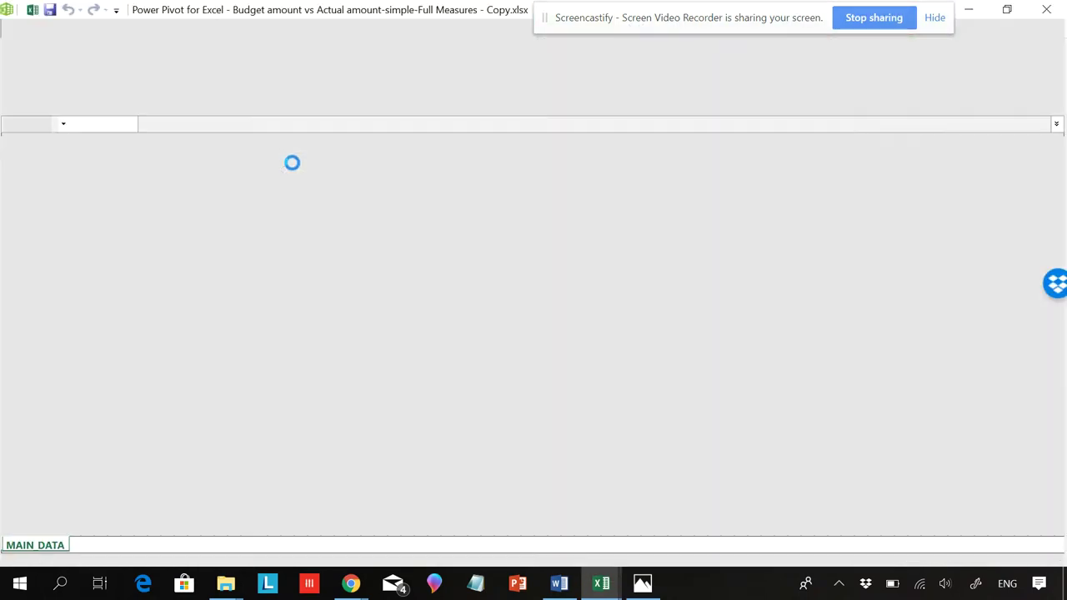
- Delete the Sum of Budget Amount and Sum of Actual Amount measures from the model, then close Power Pivot
{"action": "right_click", "coordinate": [221, 333]}
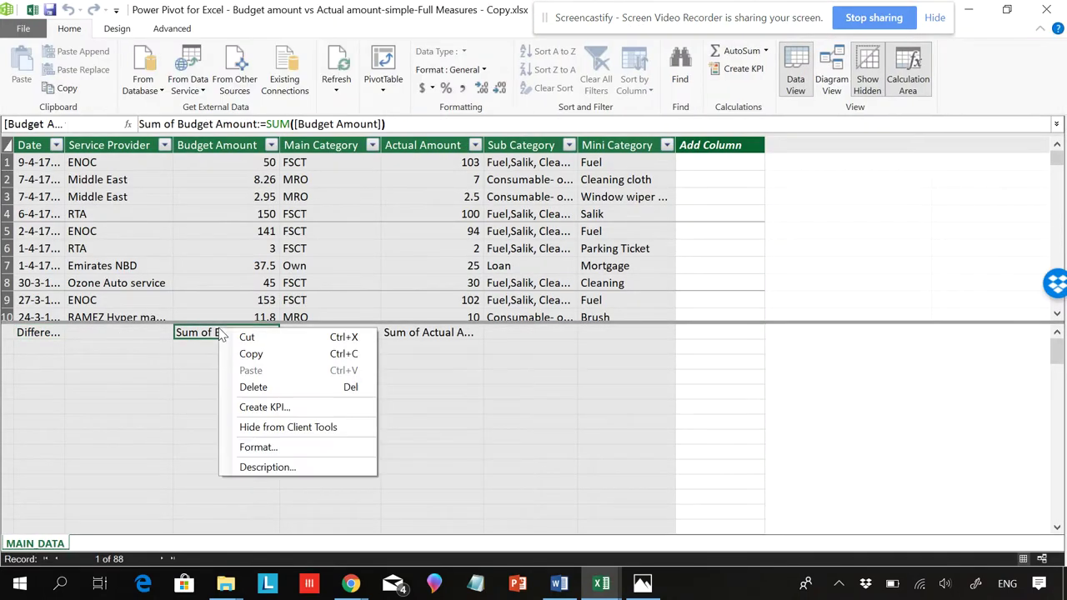
{"action": "left_click", "coordinate": [268, 388]}
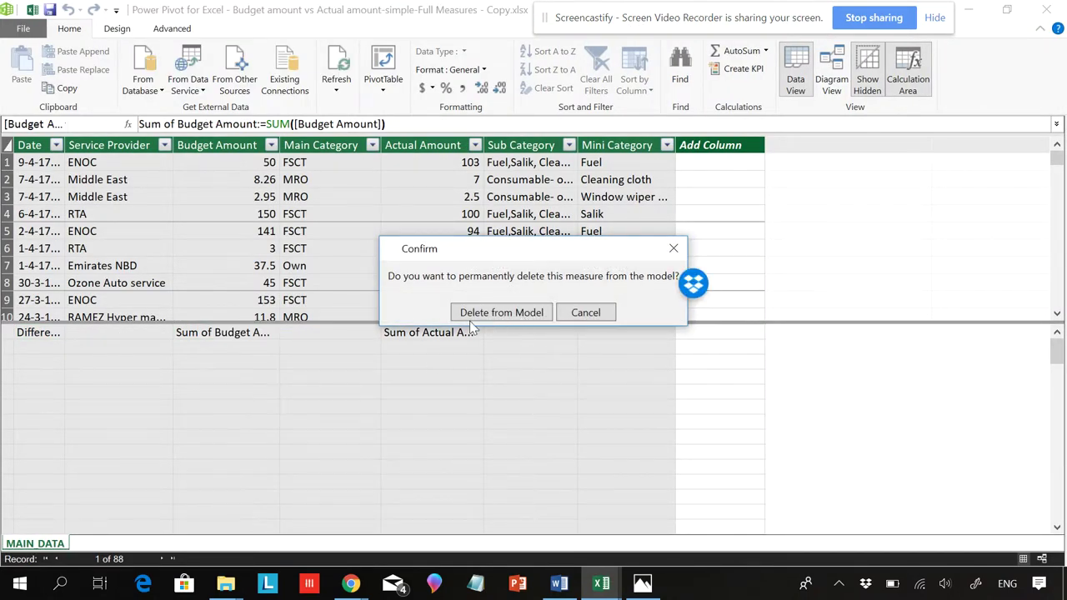
{"action": "left_click", "coordinate": [483, 316]}
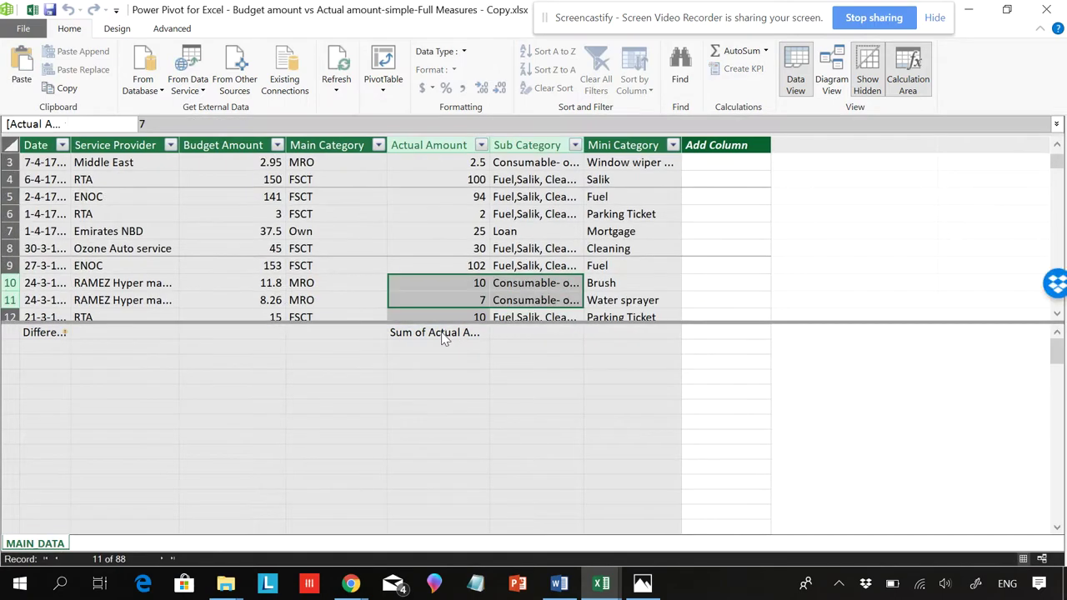
{"action": "right_click", "coordinate": [442, 333]}
{"action": "left_click", "coordinate": [473, 393]}
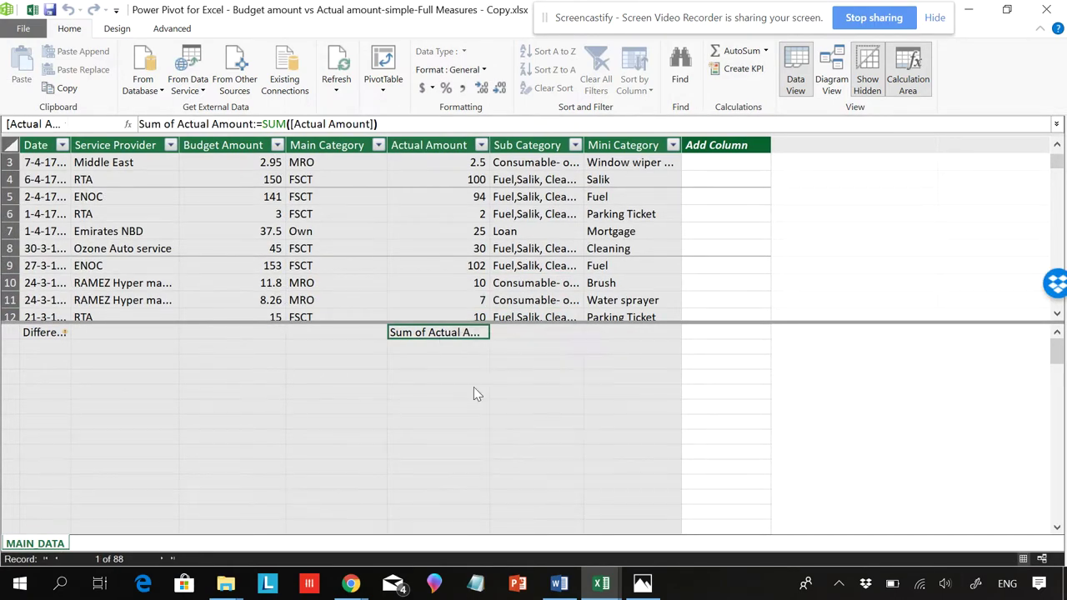
{"action": "left_click", "coordinate": [501, 316]}
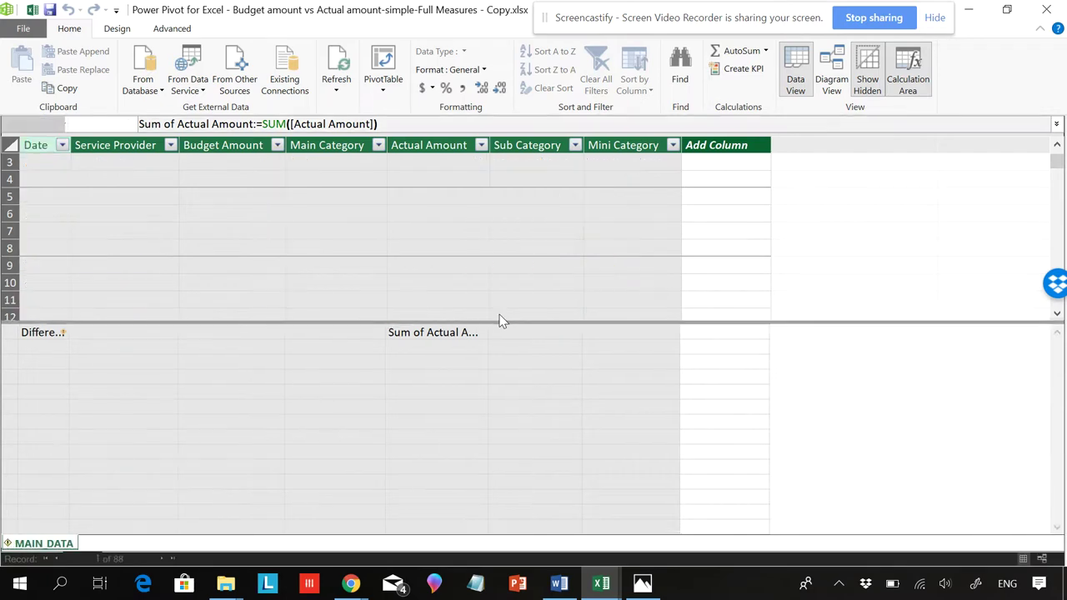
{"action": "left_click", "coordinate": [1045, 9]}
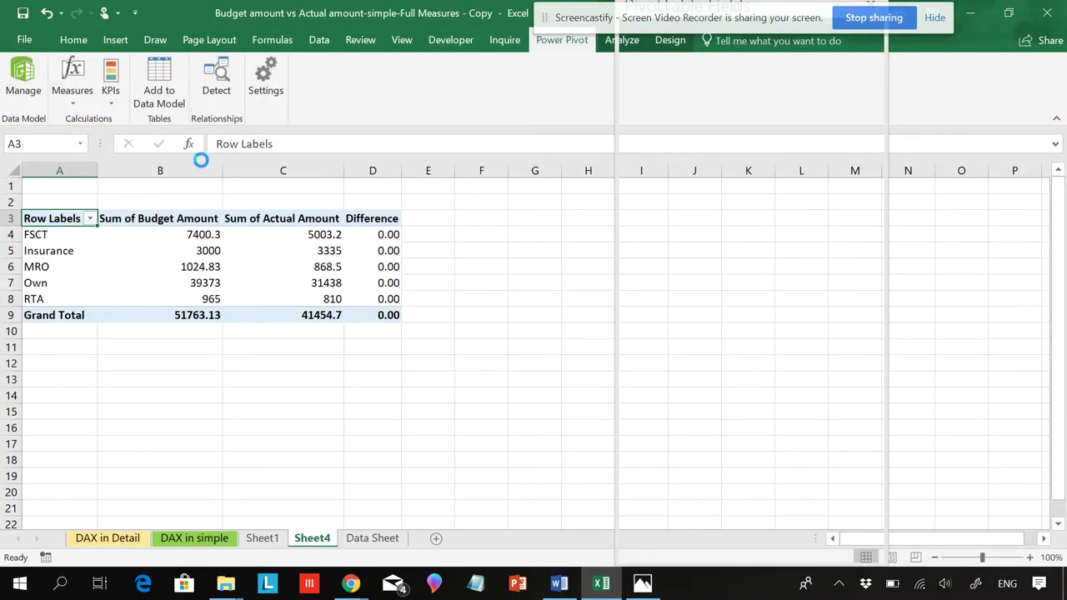
- Check in Manage Measures that Difference is the only measure left in the model
{"action": "left_click", "coordinate": [72, 79]}
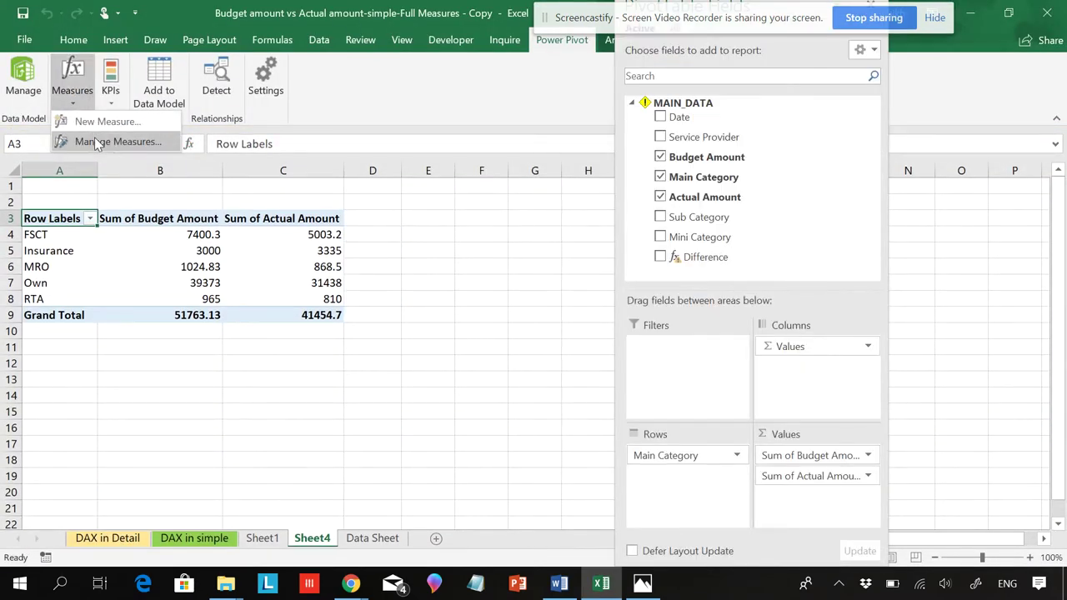
{"action": "left_click", "coordinate": [94, 142]}
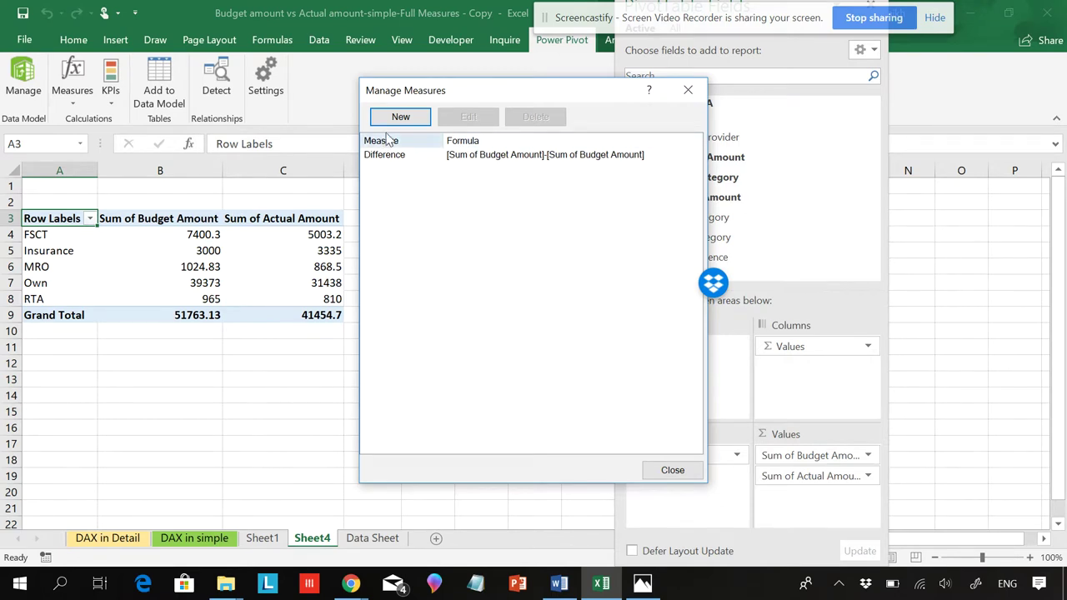
{"action": "left_click", "coordinate": [456, 156]}
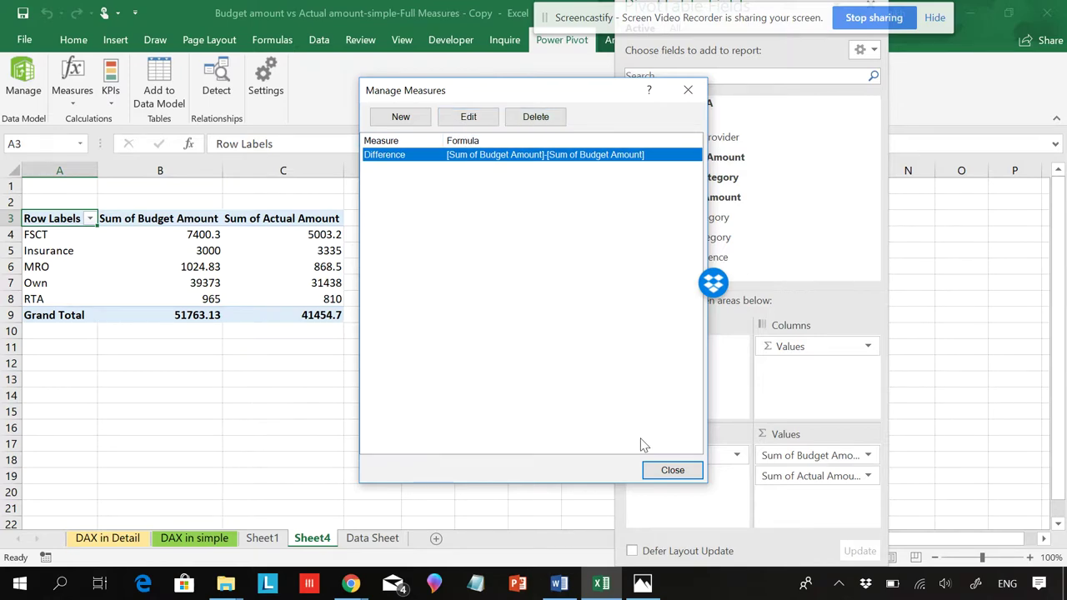
{"action": "left_click", "coordinate": [672, 469]}
- View the Difference measure's formula in Power Pivot, then return to the workbook
{"action": "left_click", "coordinate": [23, 67]}
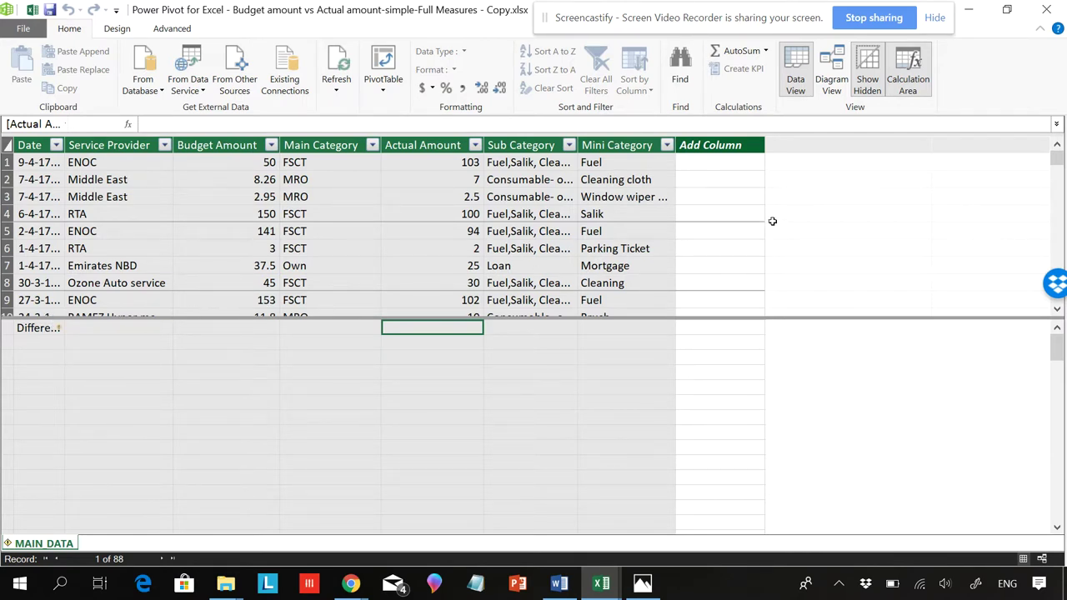
{"action": "left_click", "coordinate": [38, 327]}
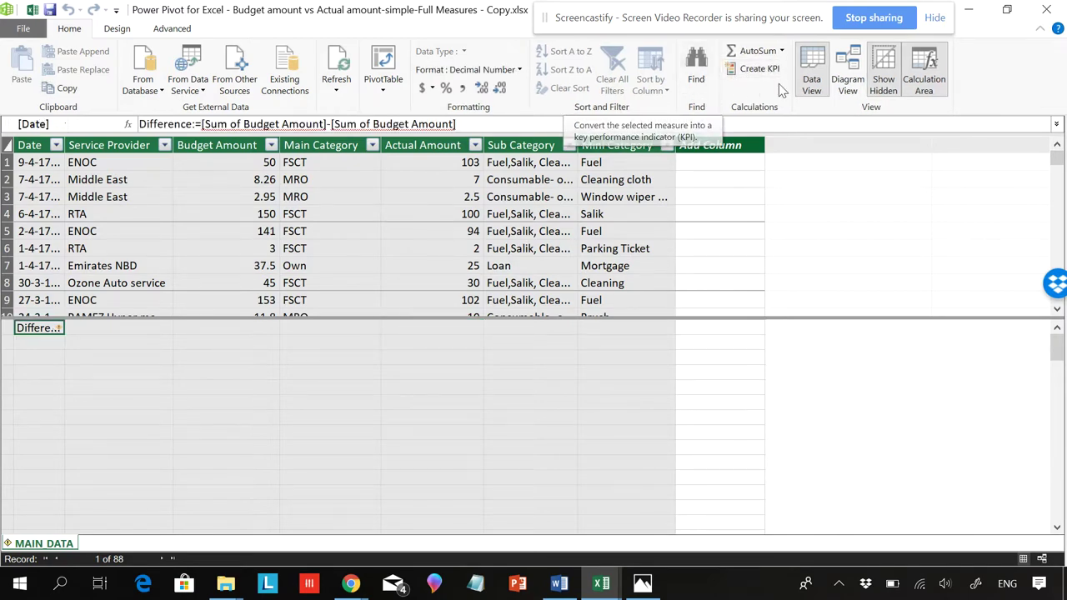
{"action": "left_click", "coordinate": [1057, 8]}
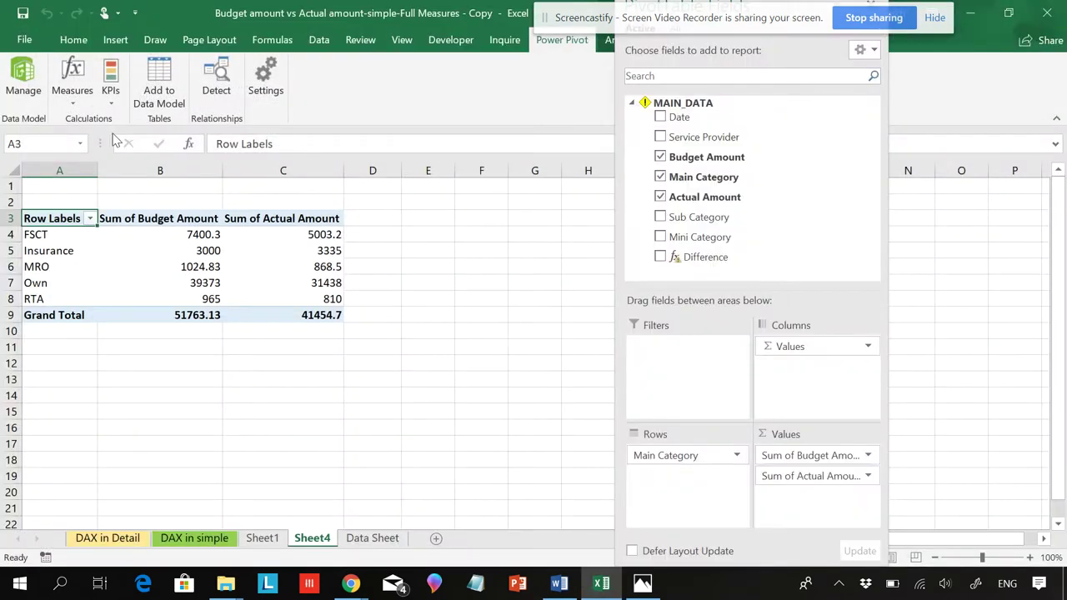
{"action": "left_click", "coordinate": [113, 101]}
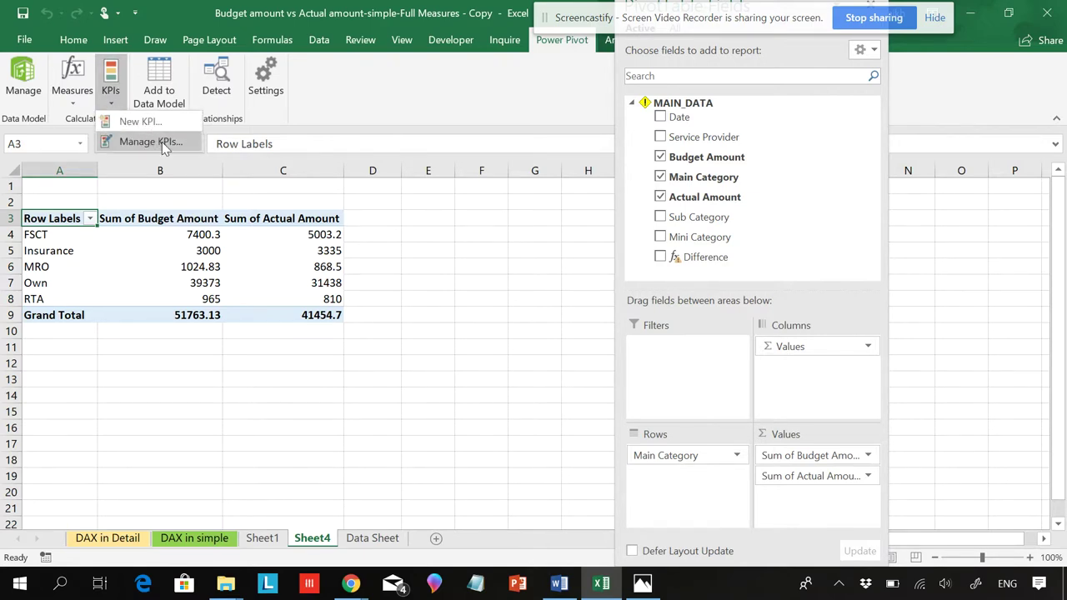
{"action": "left_click", "coordinate": [155, 141]}
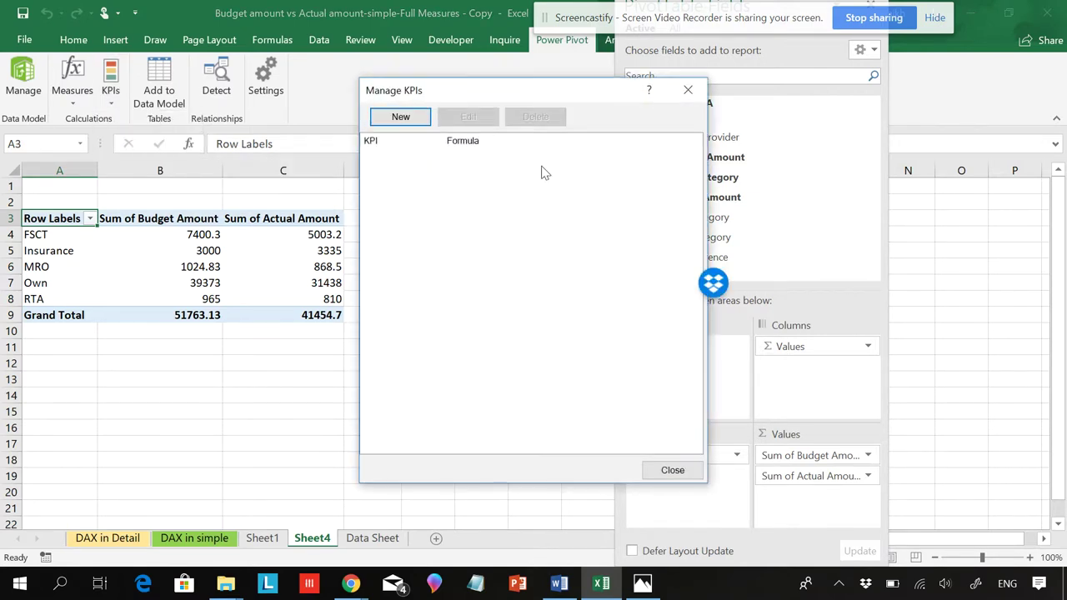
{"action": "left_click", "coordinate": [683, 91]}
{"action": "left_click", "coordinate": [106, 101]}
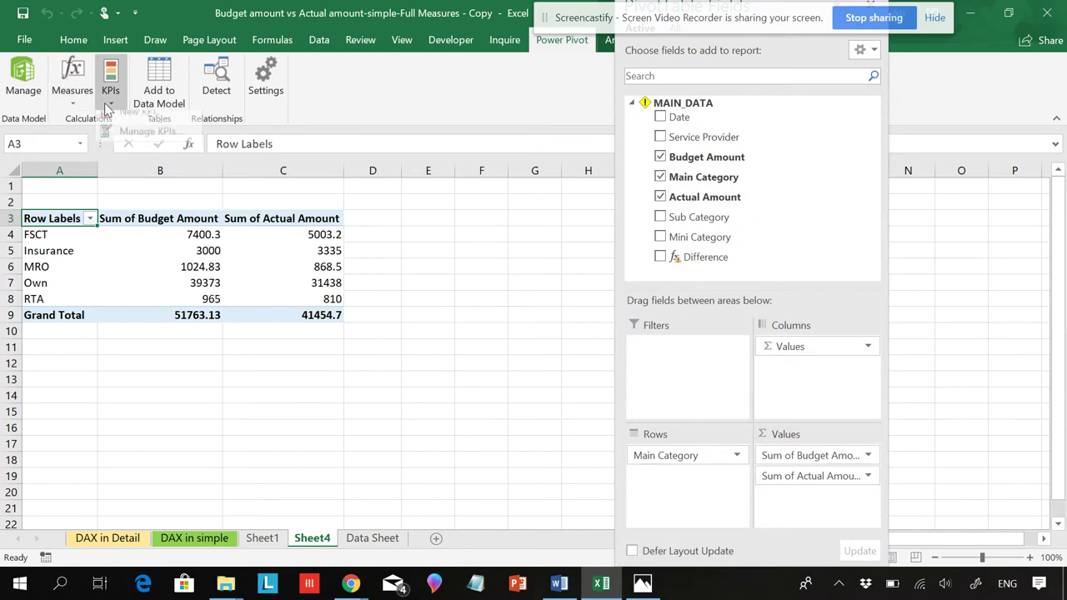
{"action": "left_click", "coordinate": [331, 190]}
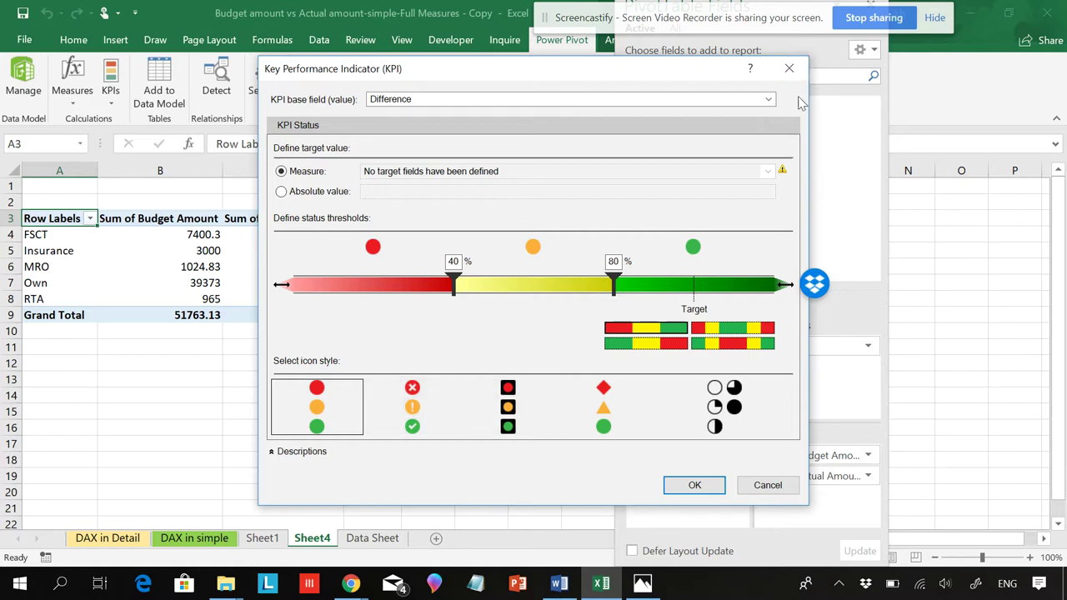
{"action": "left_click", "coordinate": [801, 70]}
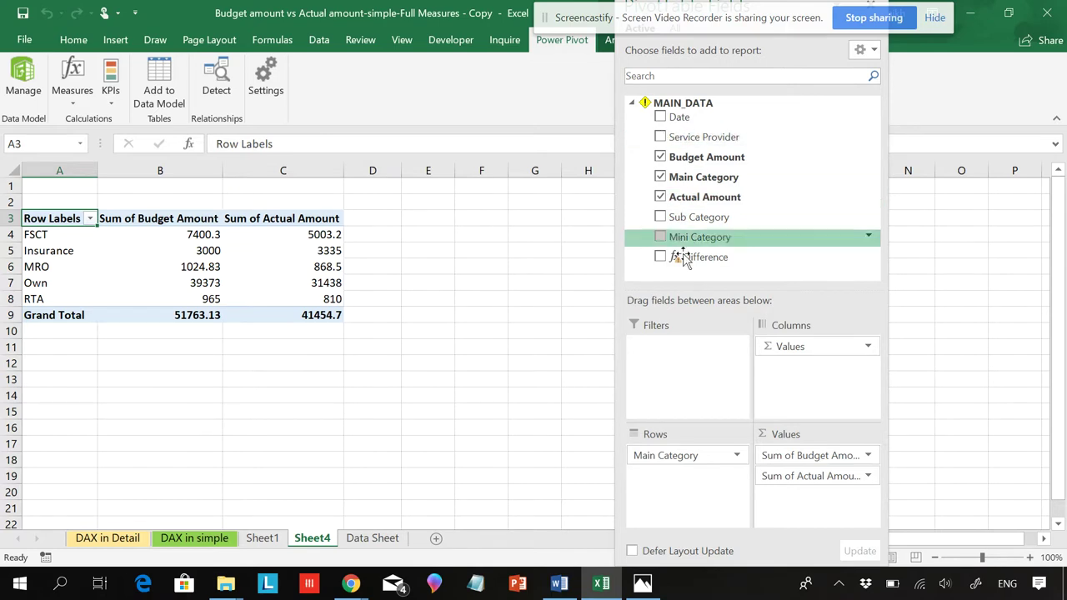
{"action": "mouse_move", "coordinate": [673, 261]}
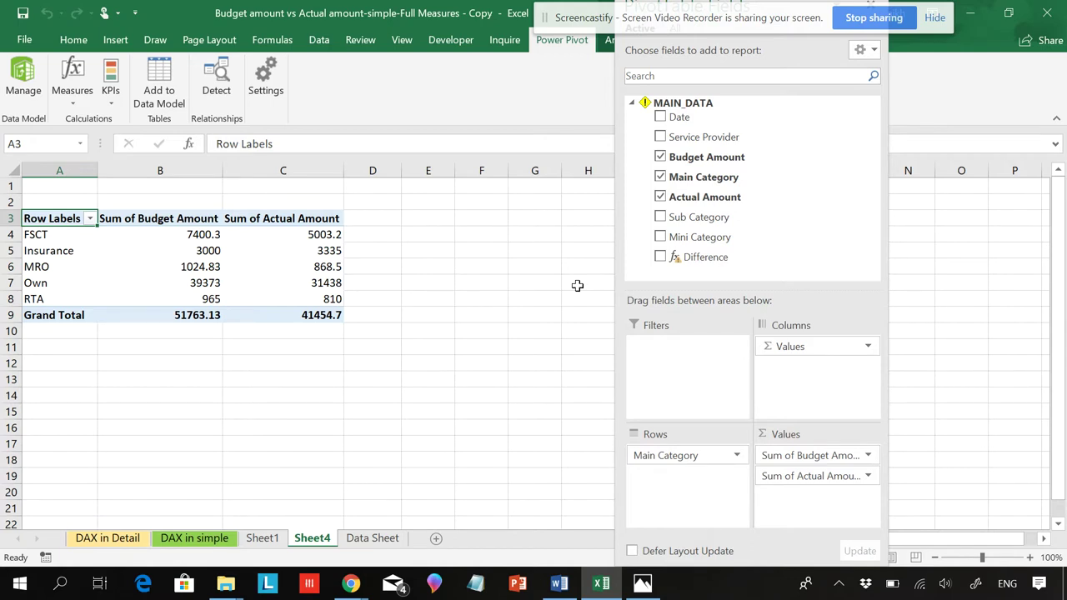
- Recreate the Sum of Budget Amount measure in Power Pivot with AutoSum
{"action": "left_click", "coordinate": [77, 103]}
{"action": "left_click", "coordinate": [614, 200]}
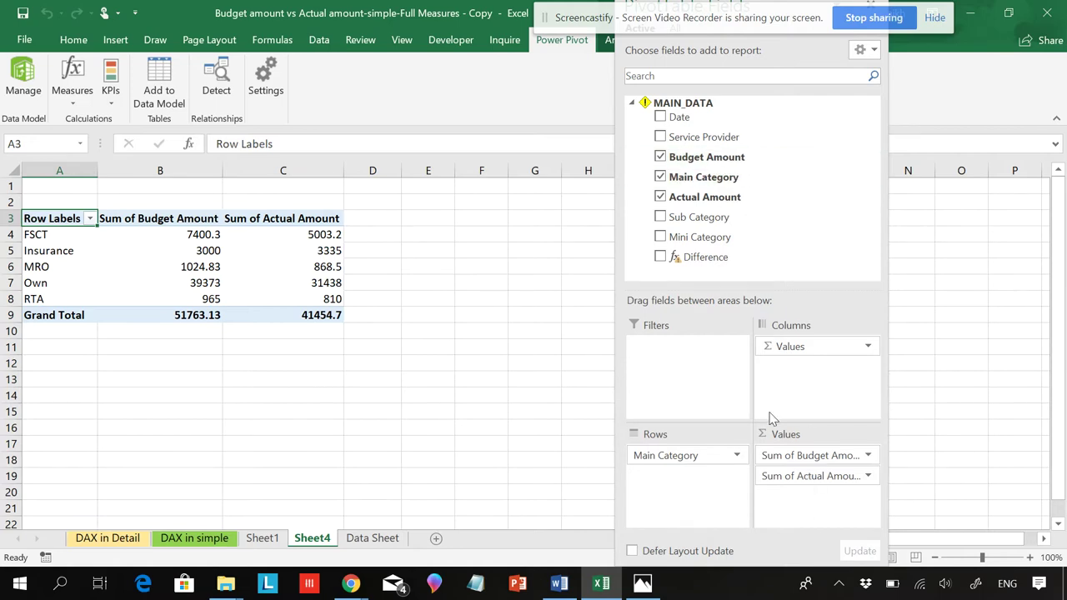
{"action": "left_click", "coordinate": [34, 93]}
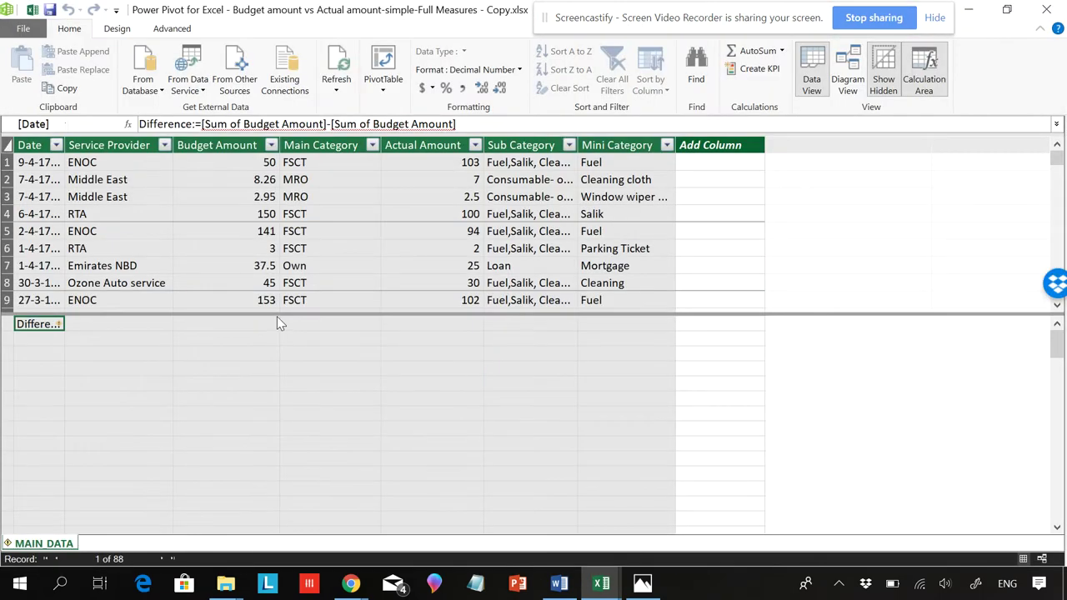
{"action": "left_click", "coordinate": [280, 324]}
{"action": "left_click", "coordinate": [742, 51]}
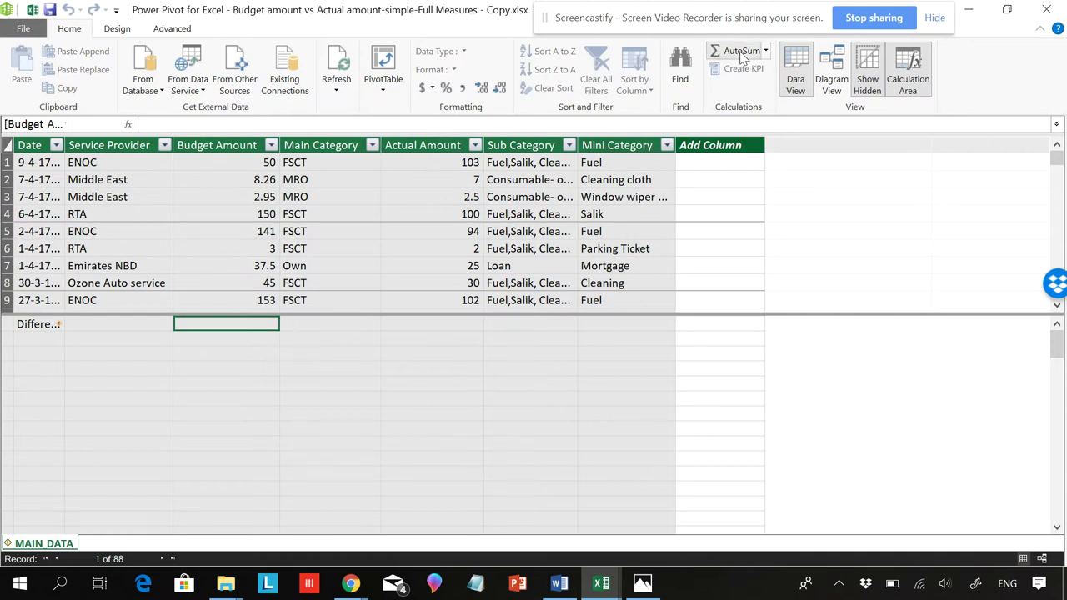
- Recreate the Sum of Actual Amount measure with AutoSum and return to the workbook
{"action": "left_click", "coordinate": [445, 324]}
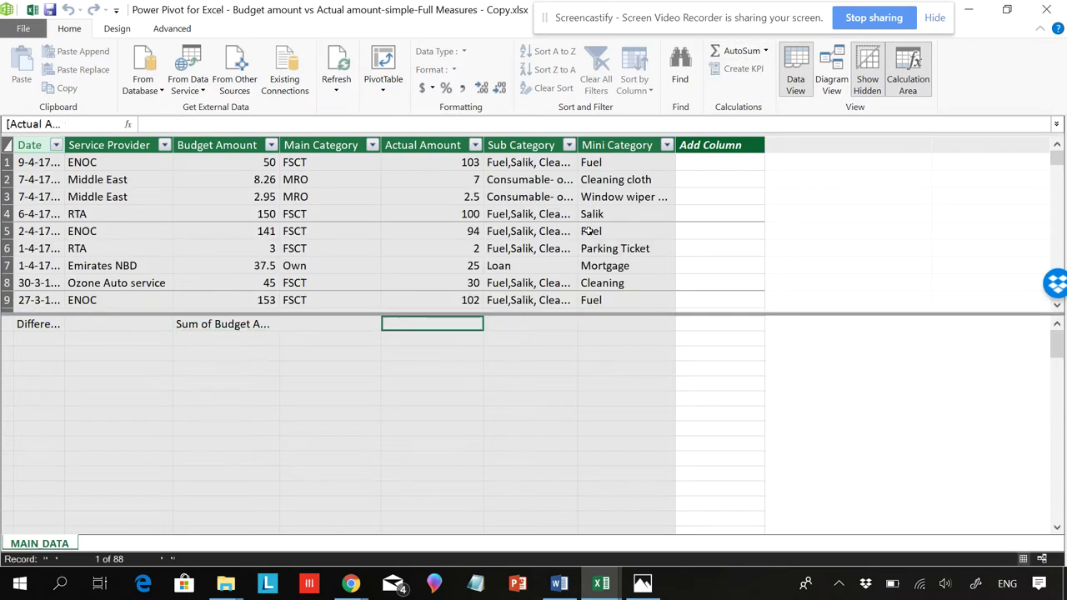
{"action": "left_click", "coordinate": [742, 51]}
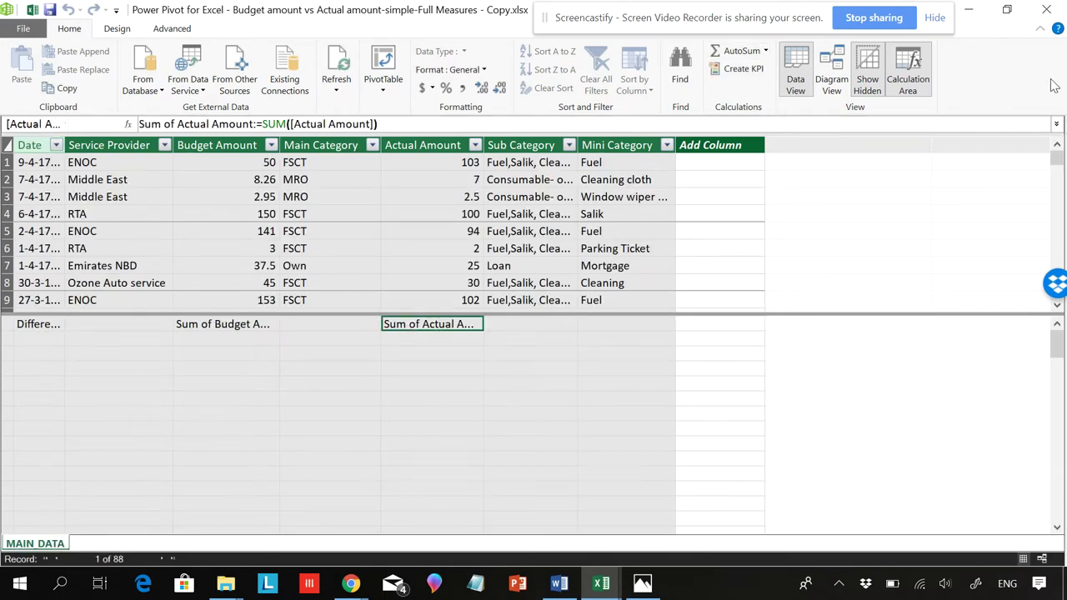
{"action": "left_click", "coordinate": [1046, 9]}
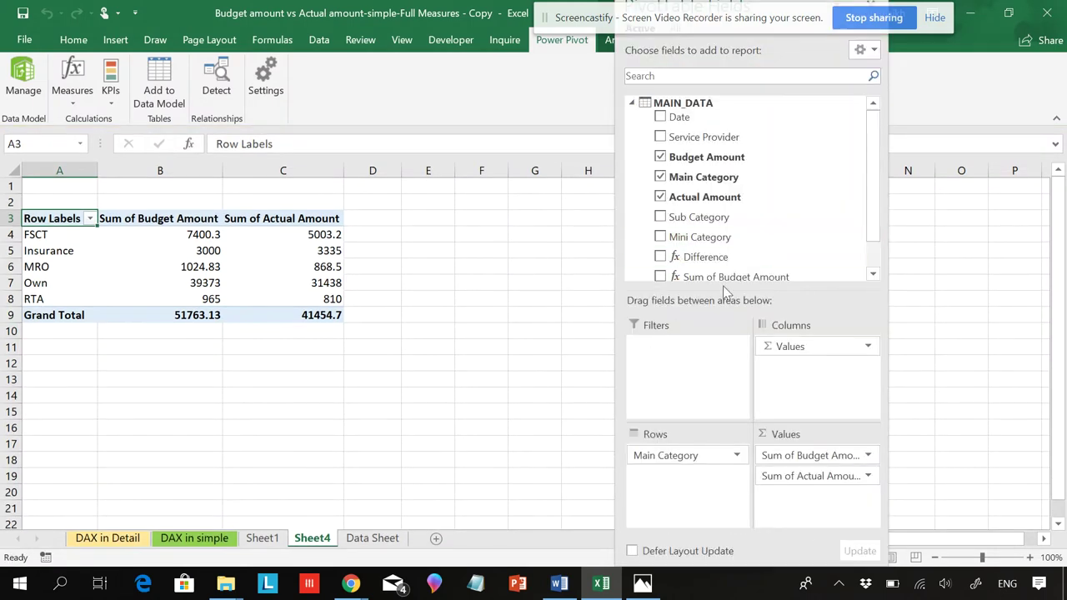
{"action": "left_click_drag", "start_coordinate": [871, 188], "coordinate": [862, 246]}
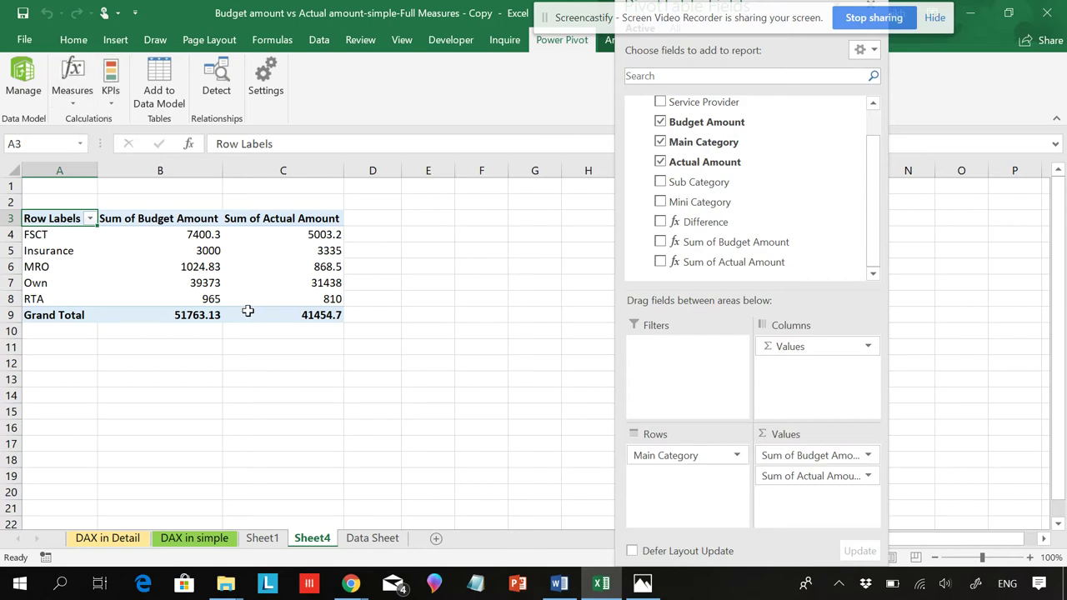
{"action": "mouse_move", "coordinate": [251, 311]}
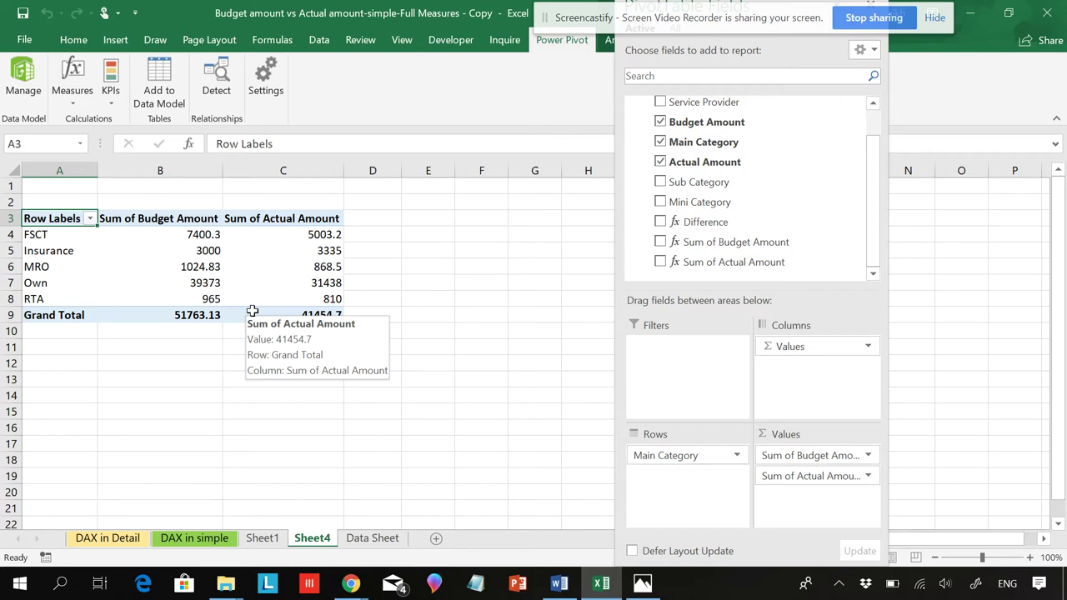